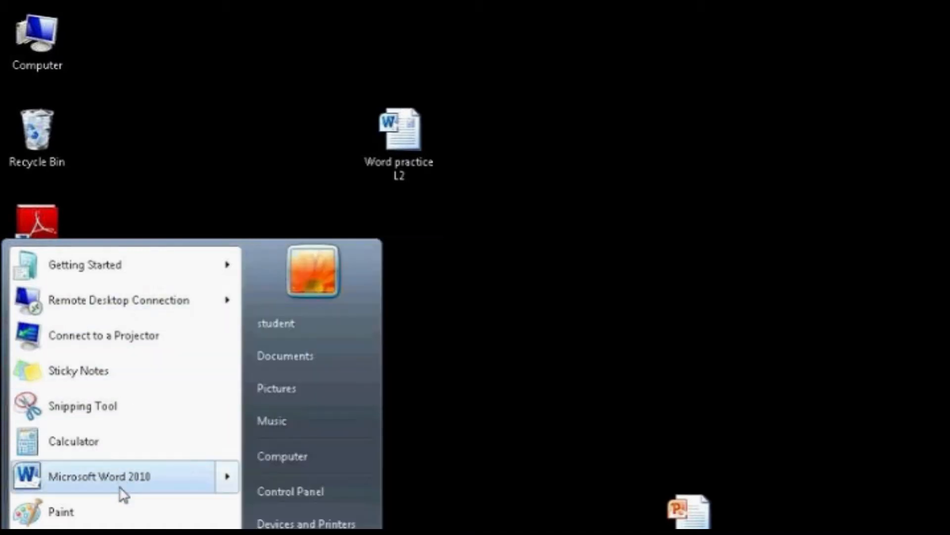
Look through the installed programs to locate Microsoft Word in the Microsoft Office folder.
mouse_move(117, 487)
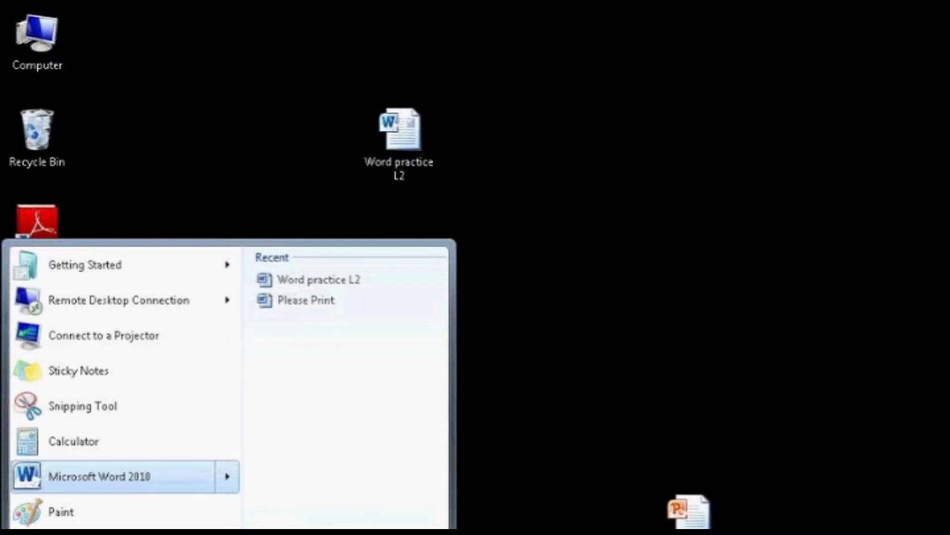
left_click(74, 534)
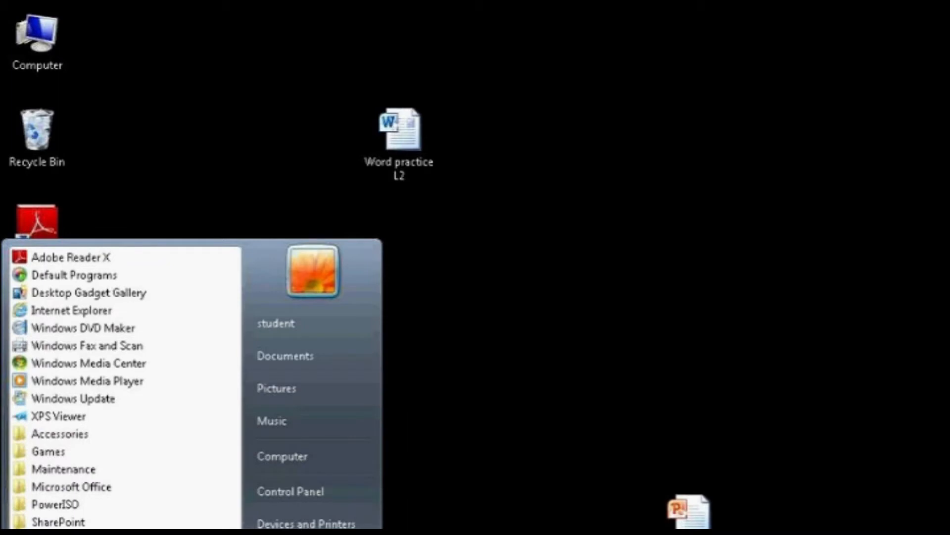
left_click(63, 488)
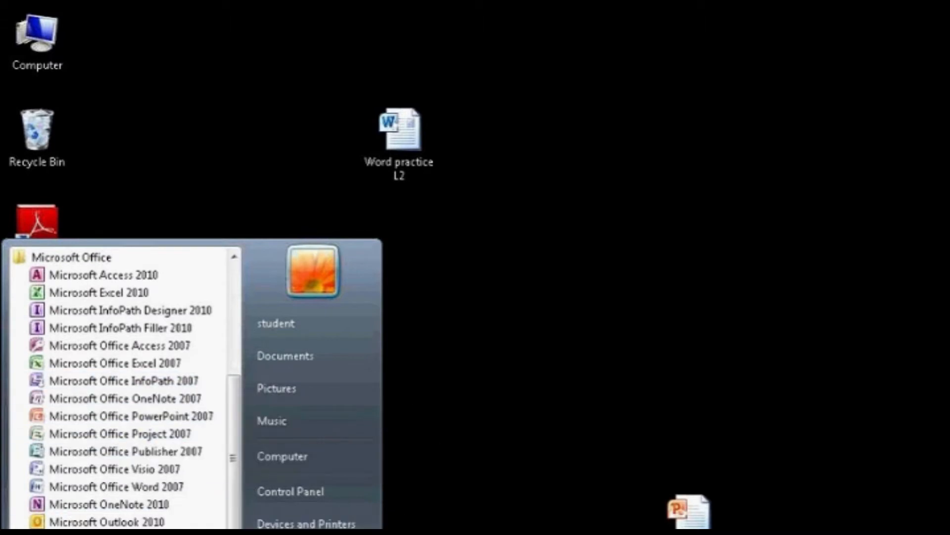
left_click(455, 453)
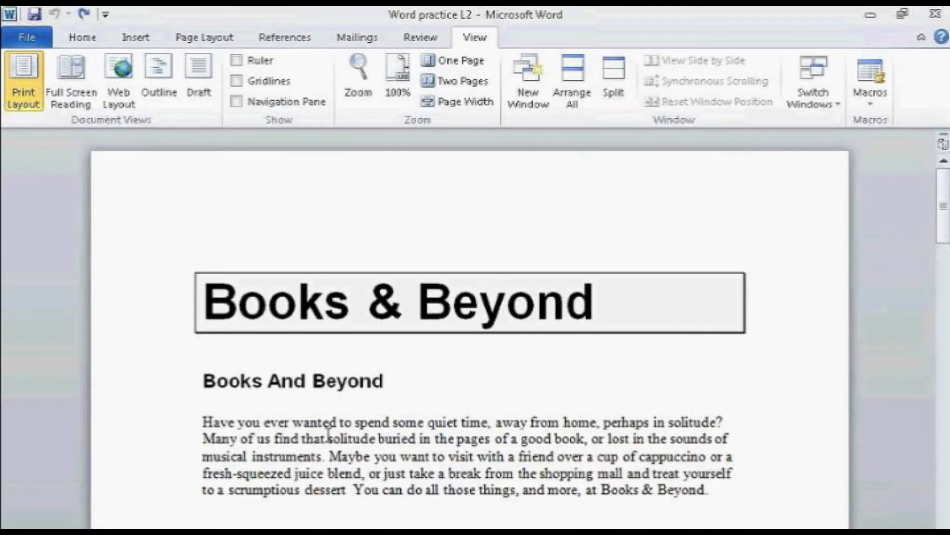
Create a new blank document and enter the text "Typing Out" in it.
left_click(78, 38)
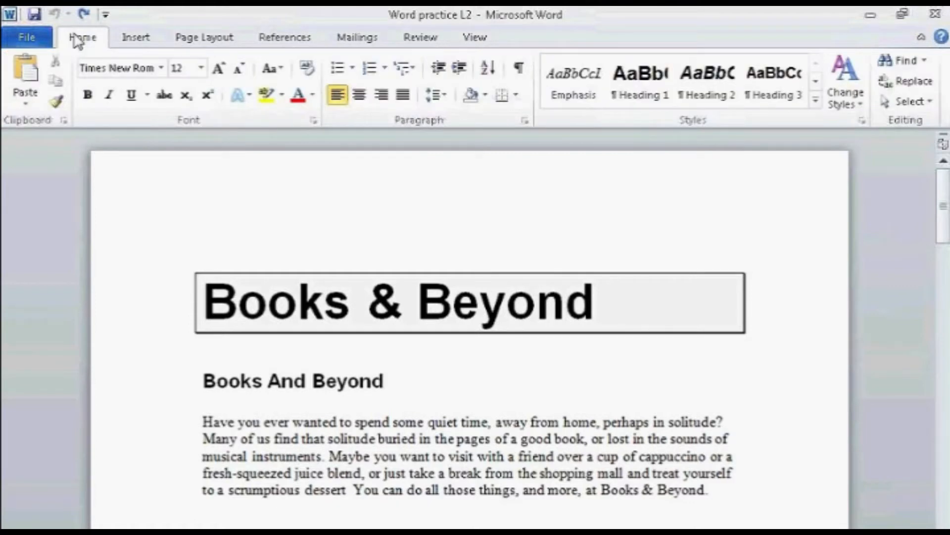
left_click(32, 35)
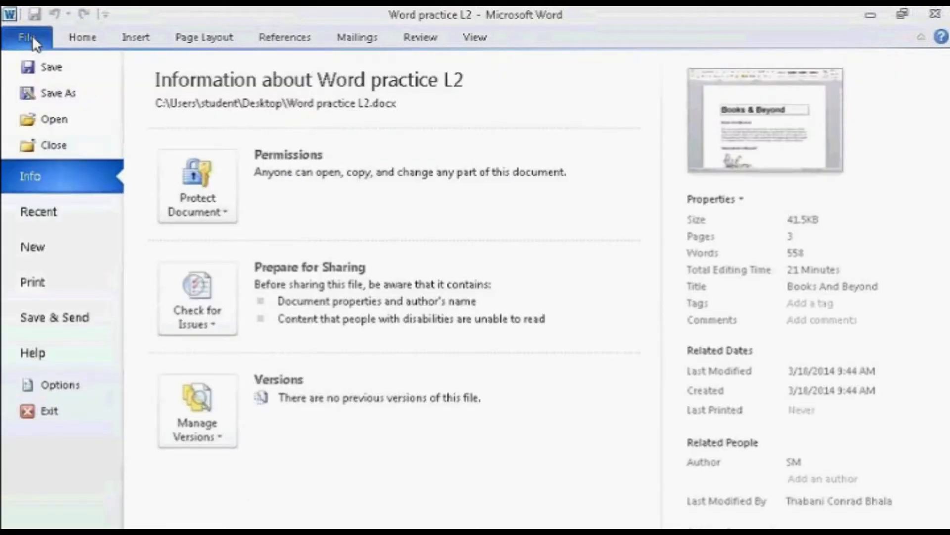
left_click(43, 256)
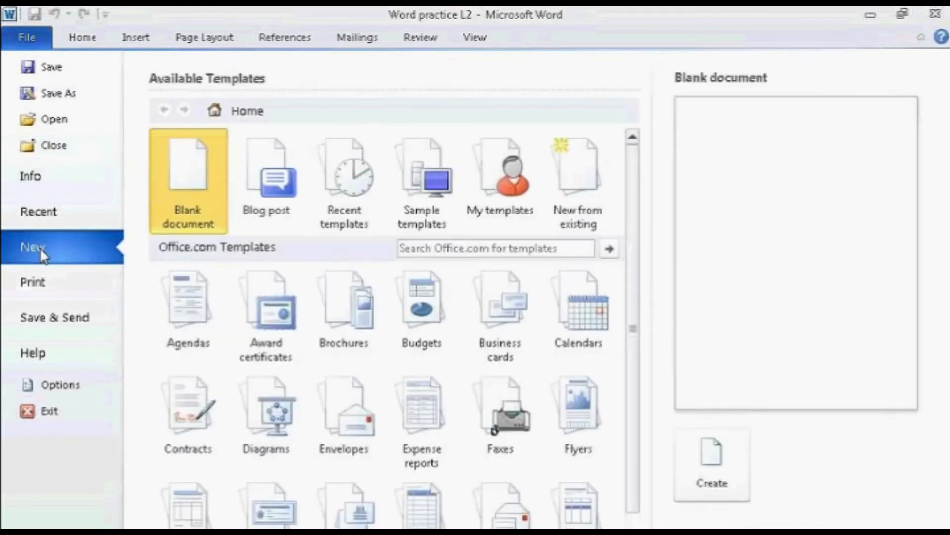
double_click(197, 166)
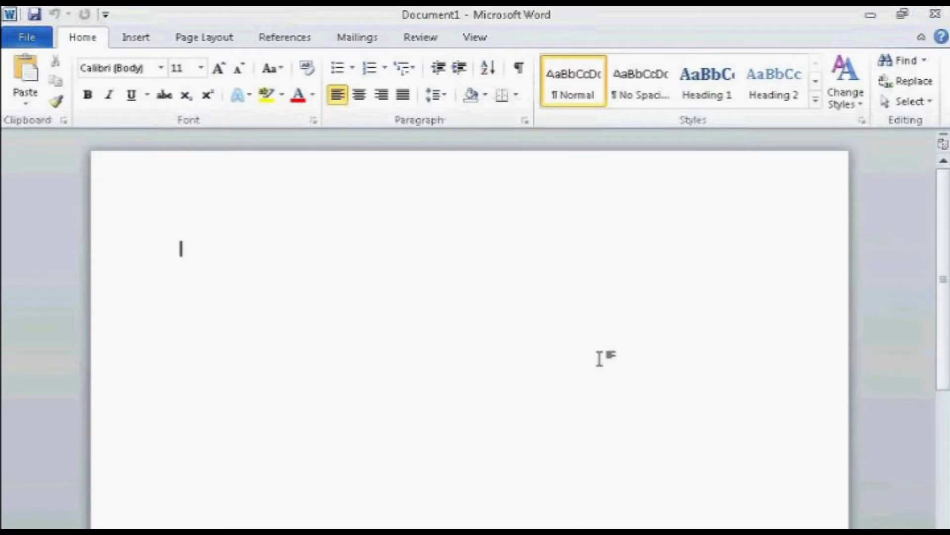
type("Typing Out")
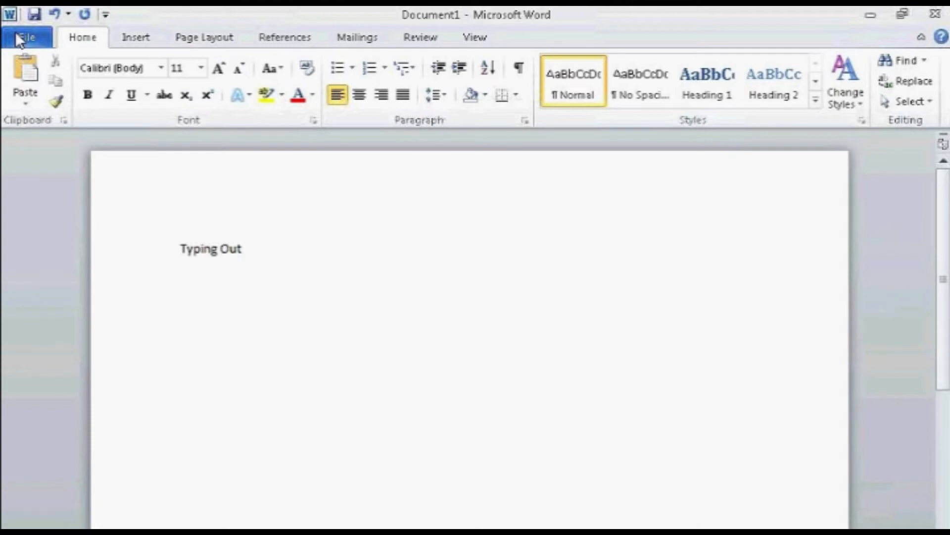
Review the new document's information page and the general settings in Word Options, leaving the settings unchanged.
left_click(17, 34)
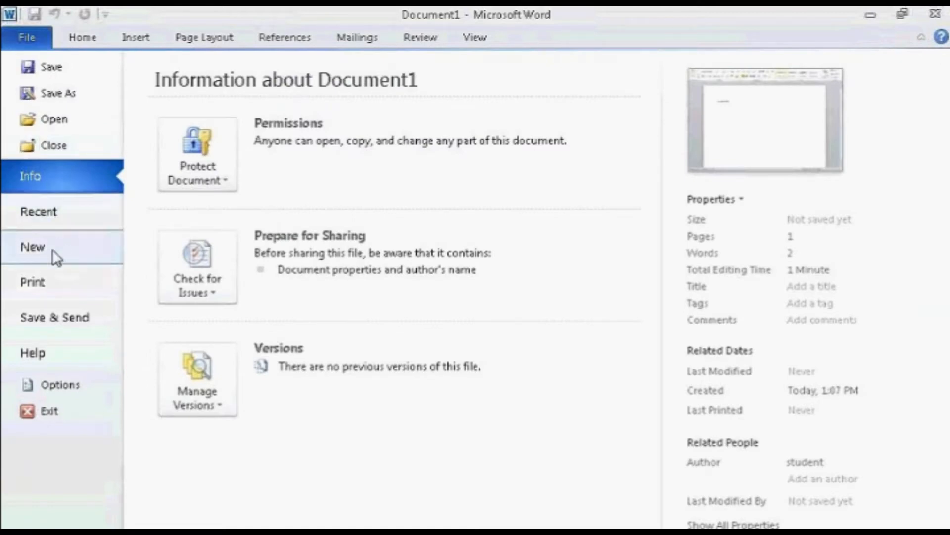
left_click(83, 38)
left_click(30, 45)
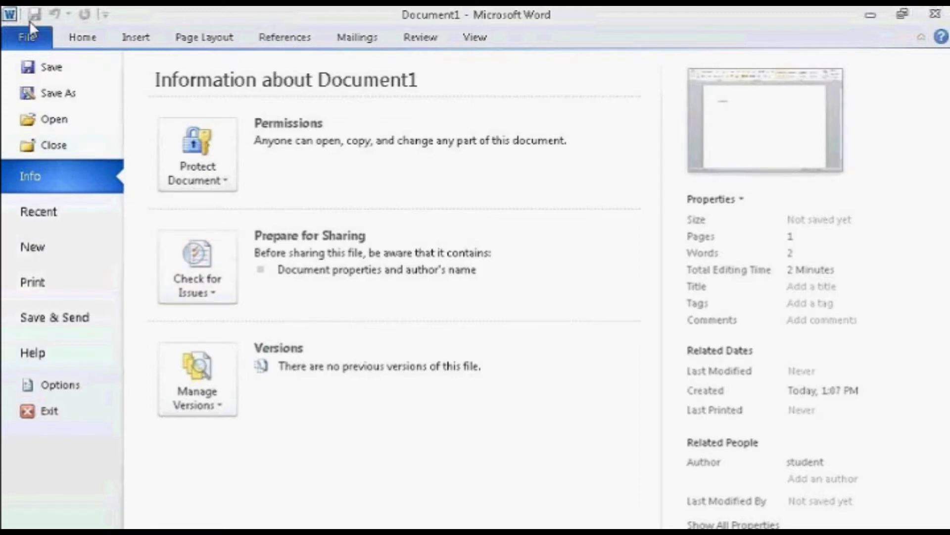
left_click(55, 387)
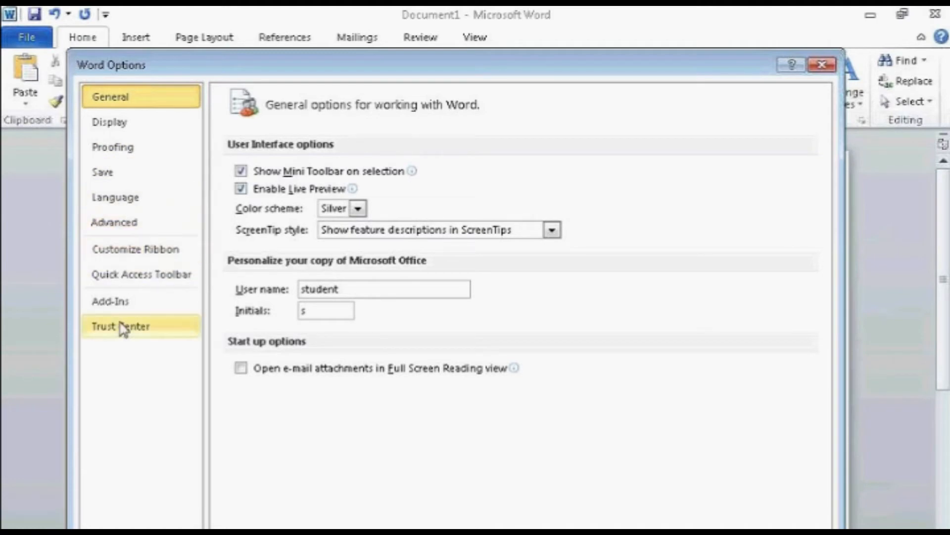
left_click(822, 65)
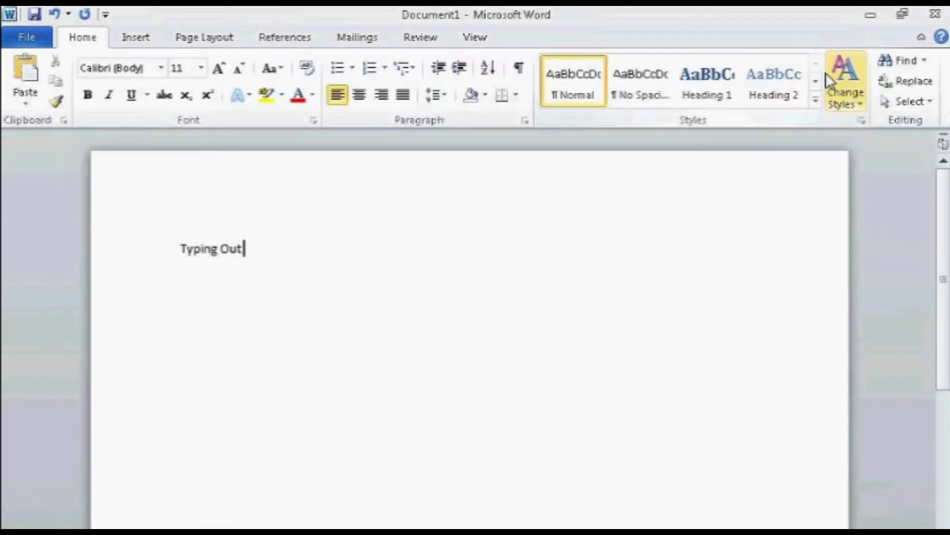
Examine the template categories offered for a new document, including the subfolders of Brochures and booklets.
left_click(26, 41)
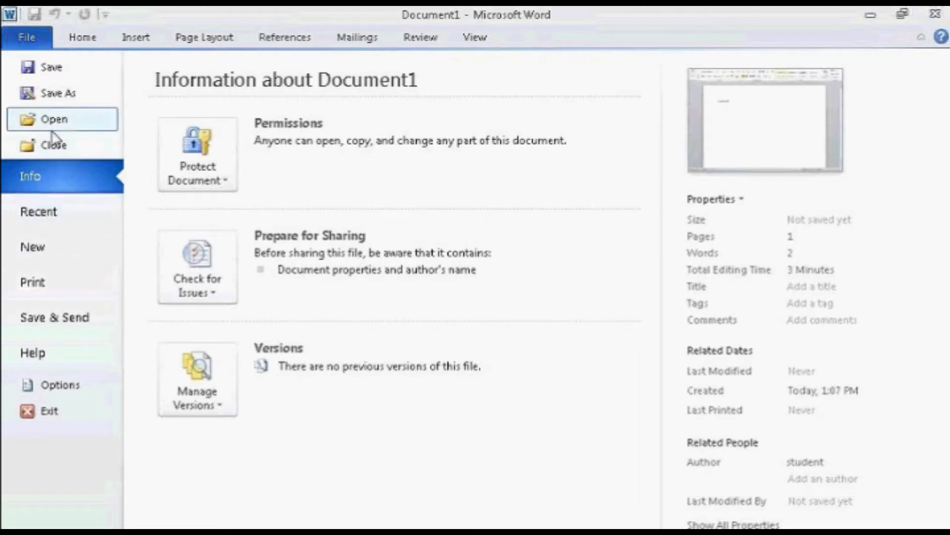
left_click(44, 253)
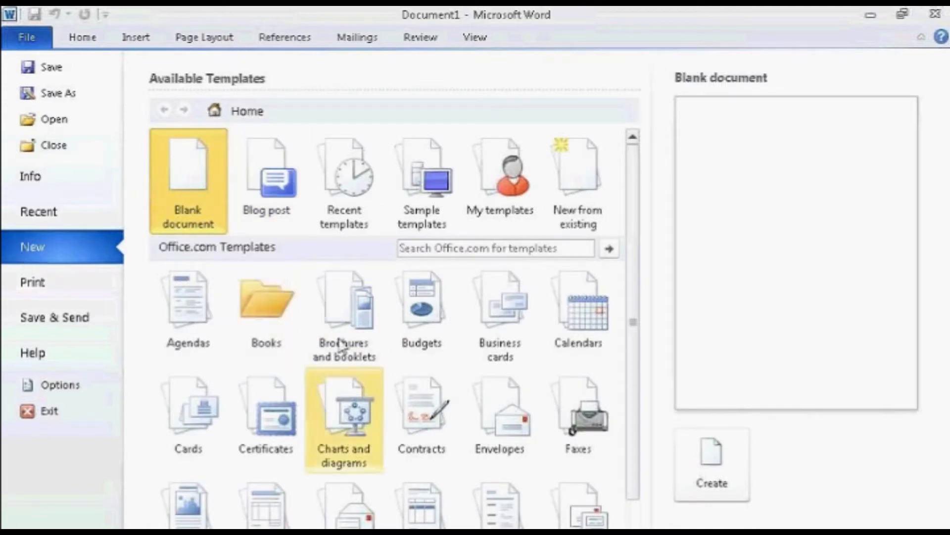
scroll(638, 426, "down", 5)
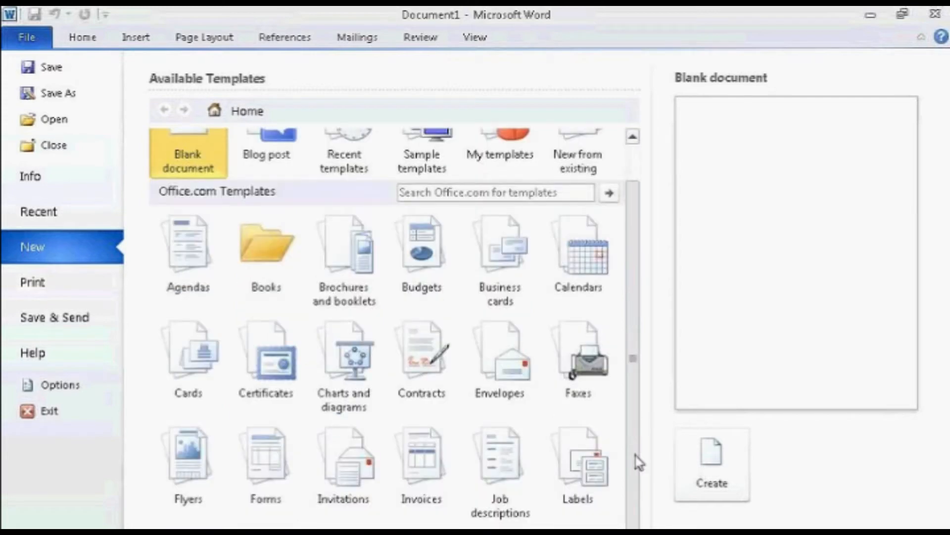
scroll(398, 328, "down", 1)
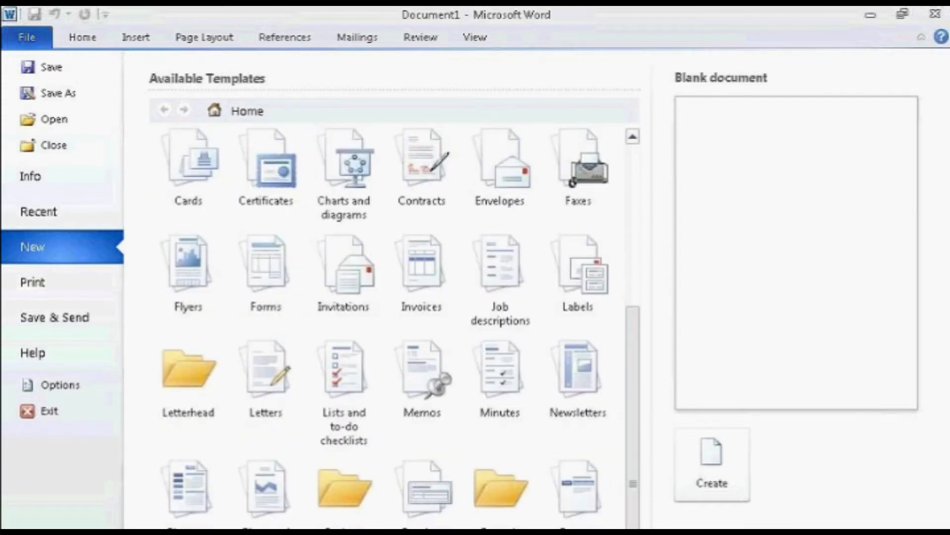
scroll(636, 500, "up", 5)
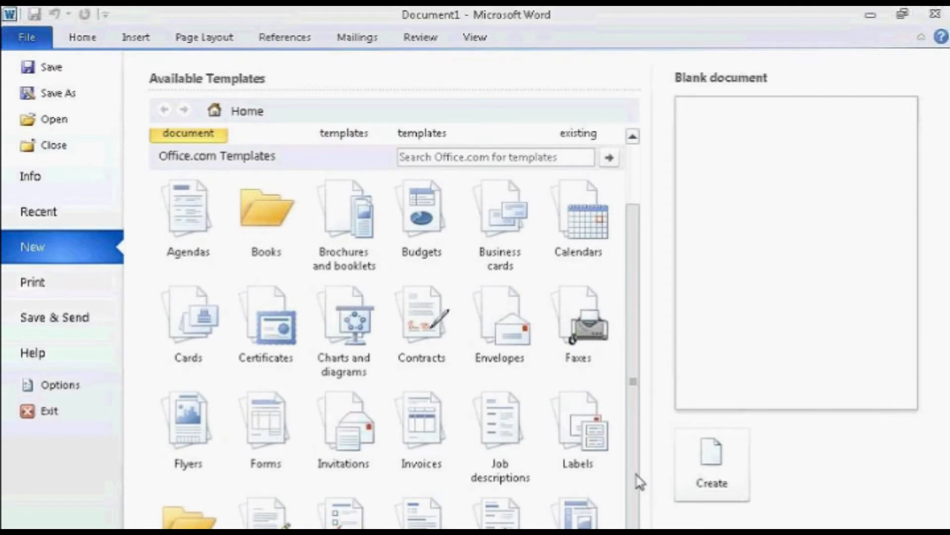
scroll(641, 431, "up", 2)
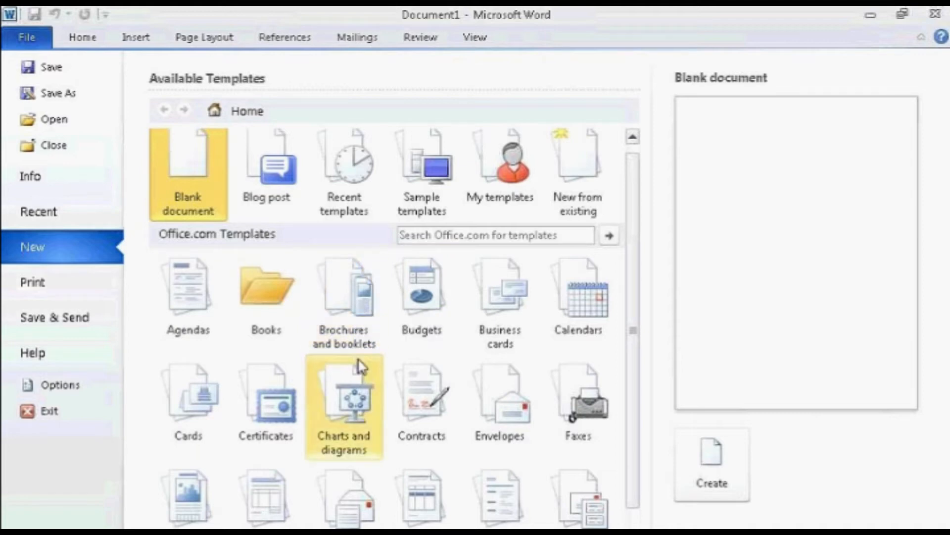
left_click(355, 293)
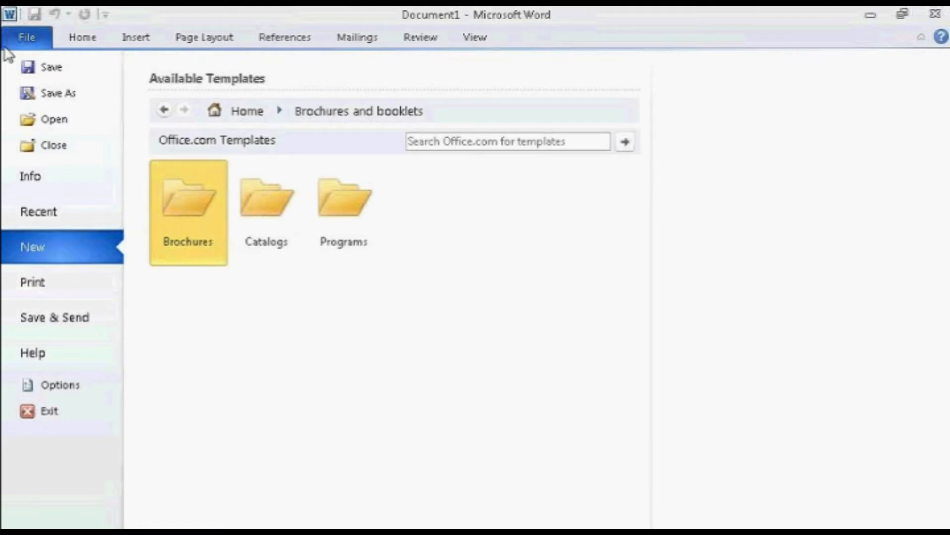
left_click(256, 116)
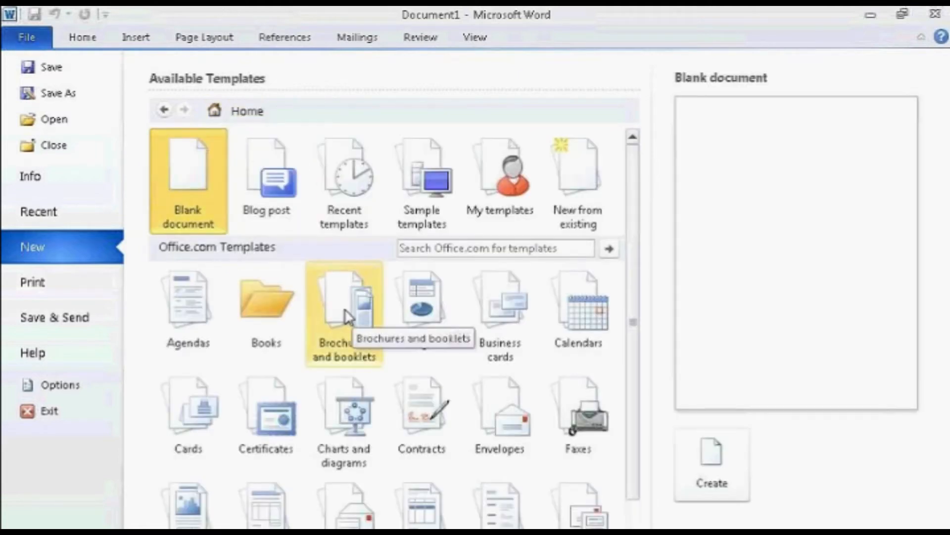
Examine the designs offered in the Brochures folder of Brochures and booklets, and return to the template overview.
left_click_drag(642, 323, 636, 457)
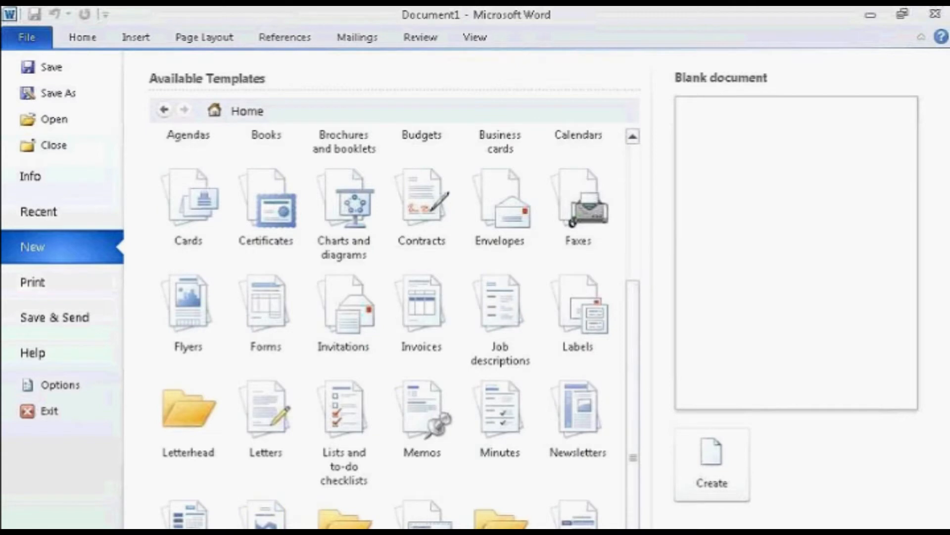
scroll(589, 520, "down", 1)
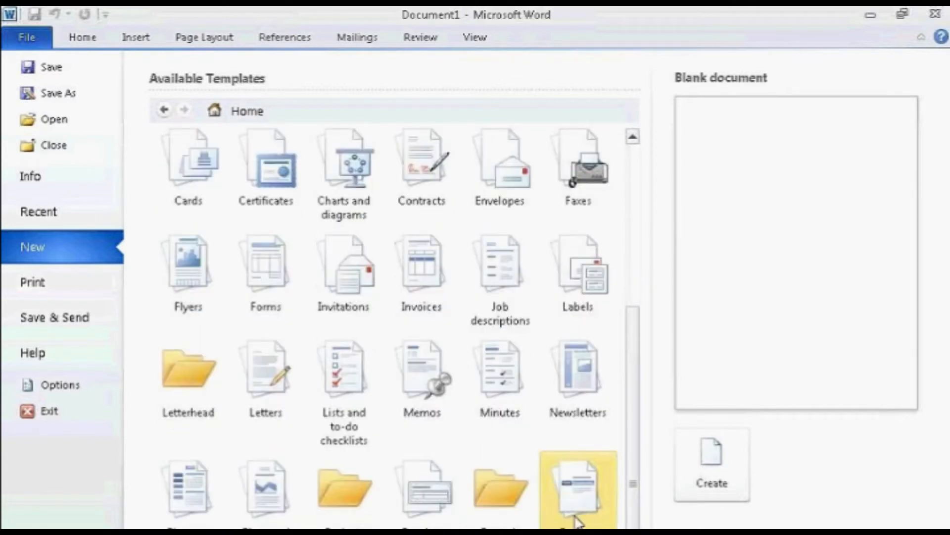
scroll(648, 479, "up", 2)
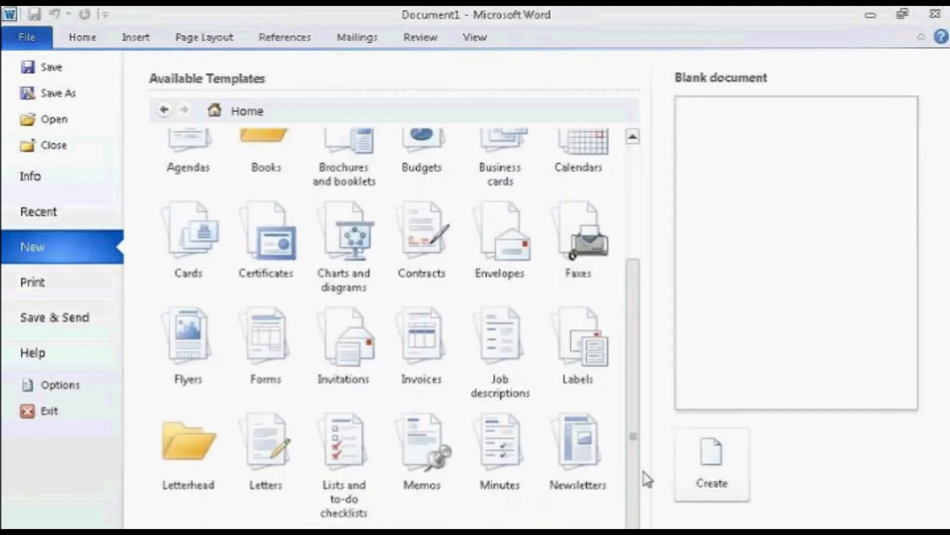
scroll(647, 478, "up", 5)
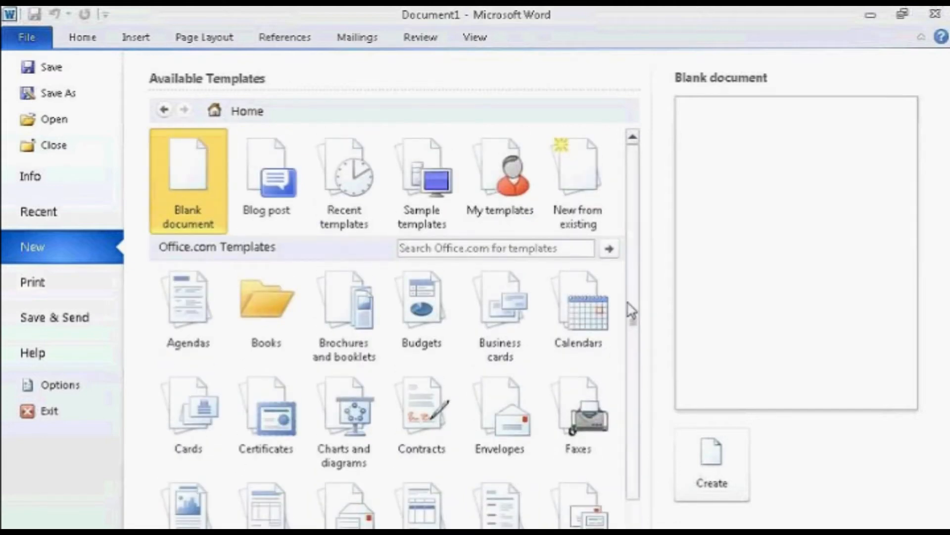
left_click(344, 310)
left_click(194, 218)
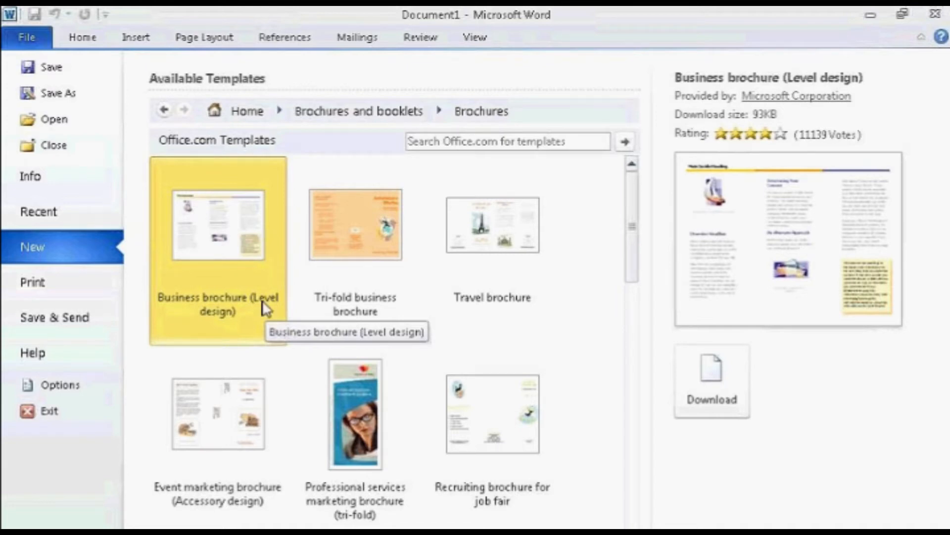
scroll(282, 499, "down", 1)
scroll(282, 500, "down", 6)
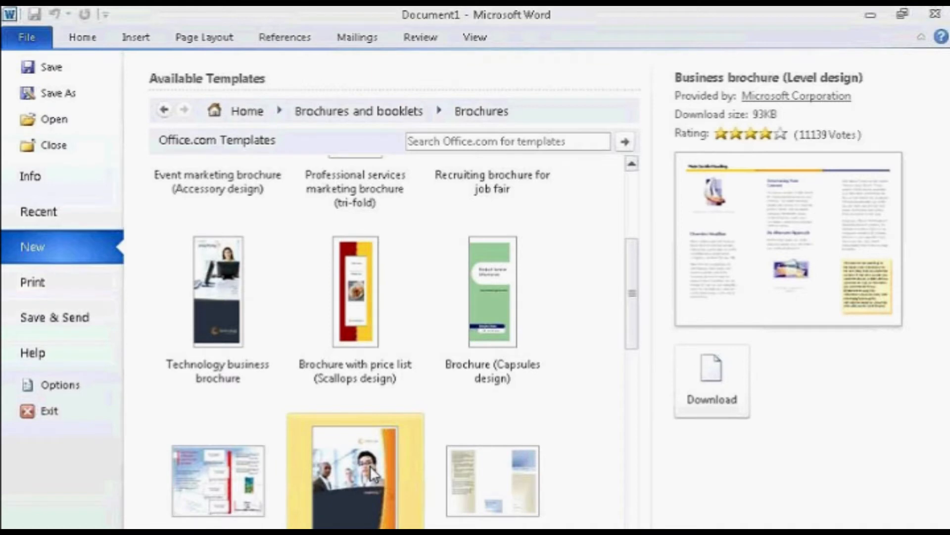
scroll(347, 483, "down", 6)
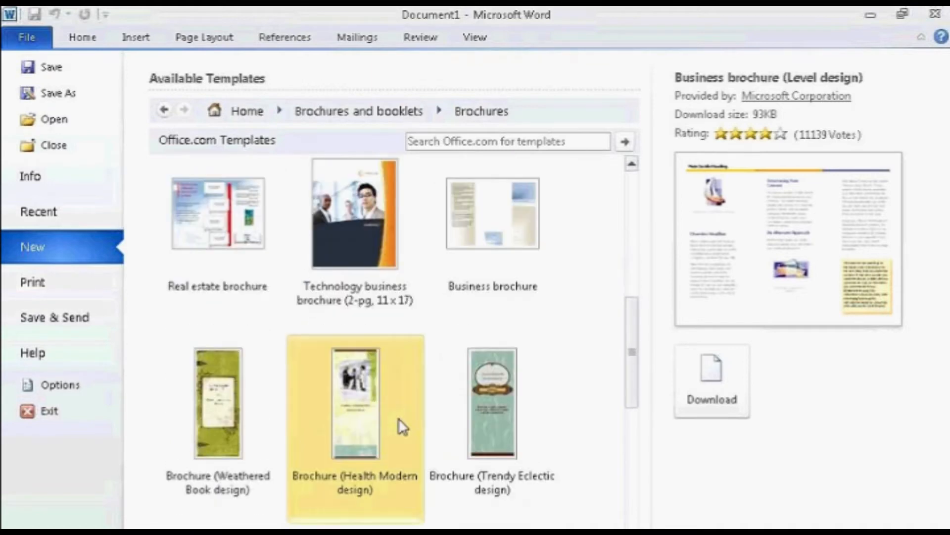
scroll(276, 448, "down", 4)
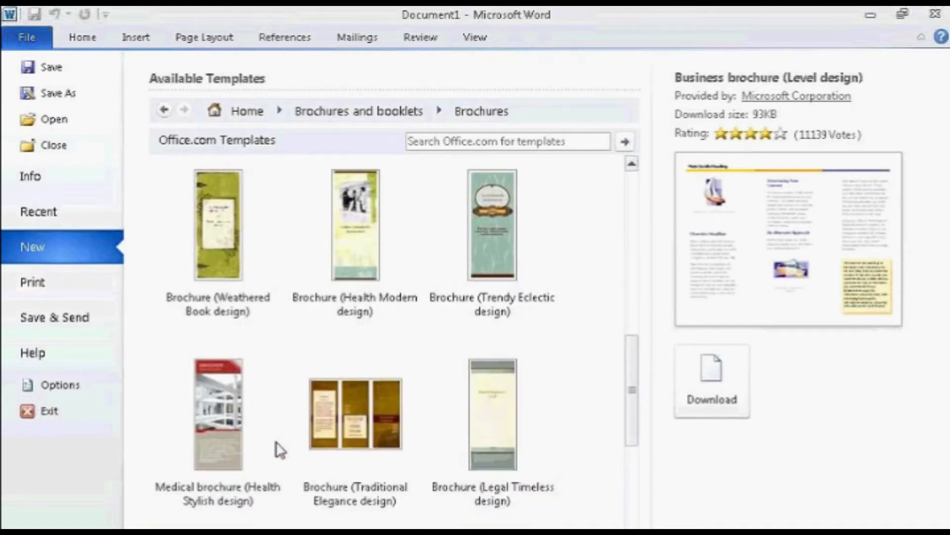
scroll(276, 448, "down", 5)
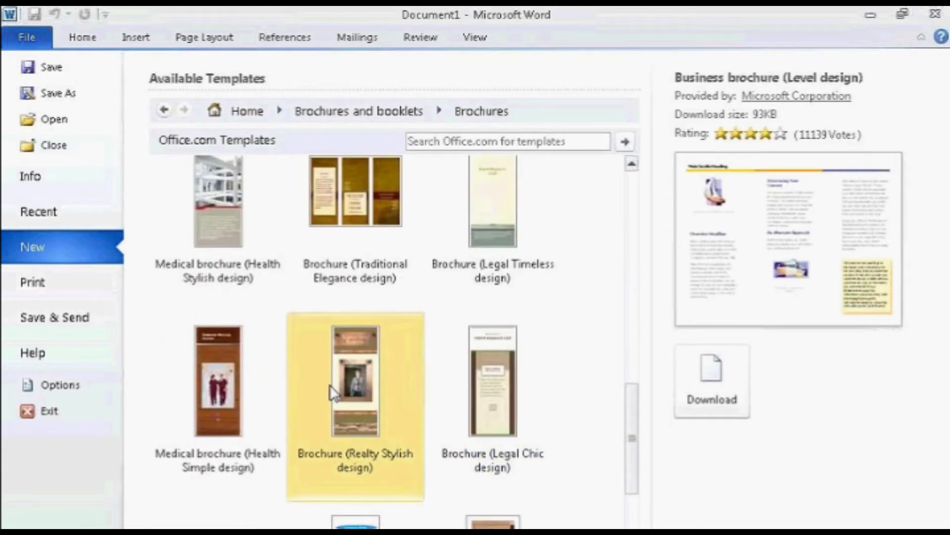
left_click(245, 110)
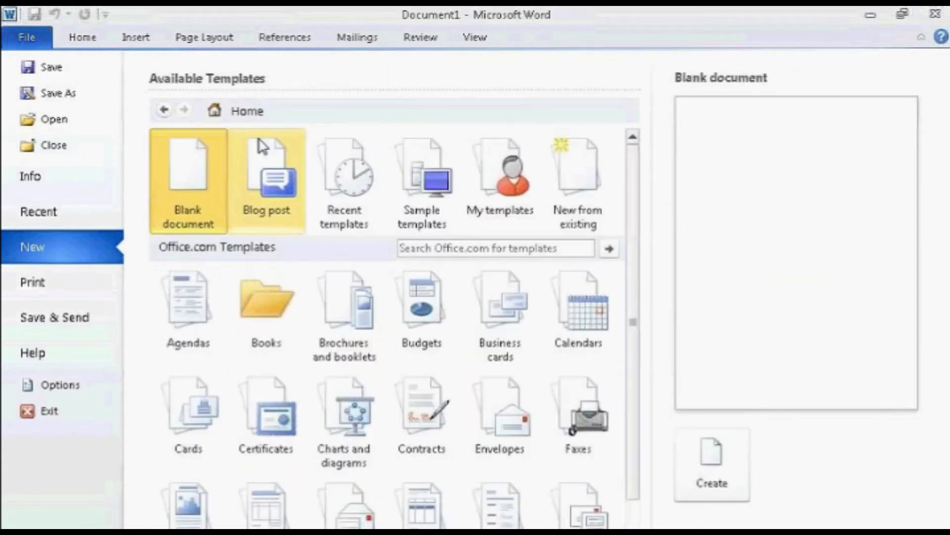
Examine the situation-specific resume templates under Resumes and CVs, and return to the template overview.
scroll(329, 463, "down", 5)
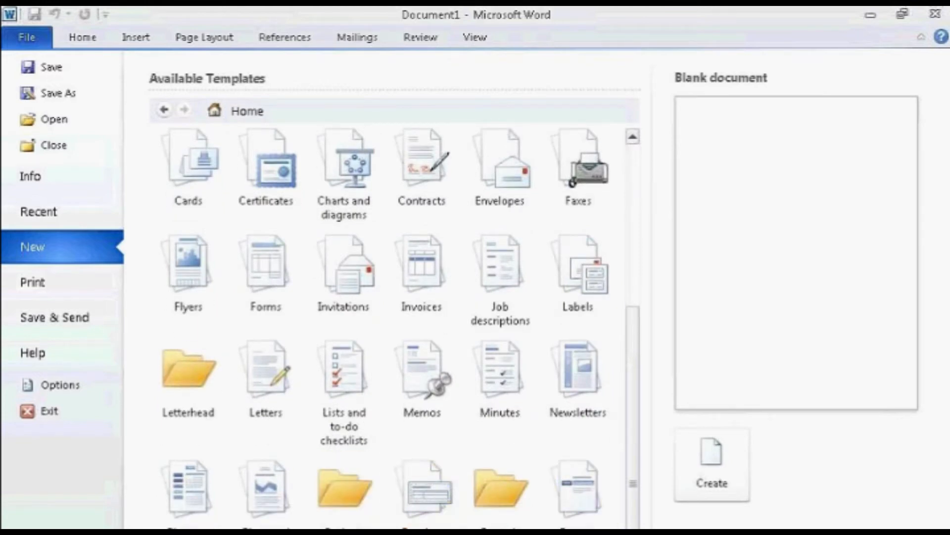
left_click(263, 531)
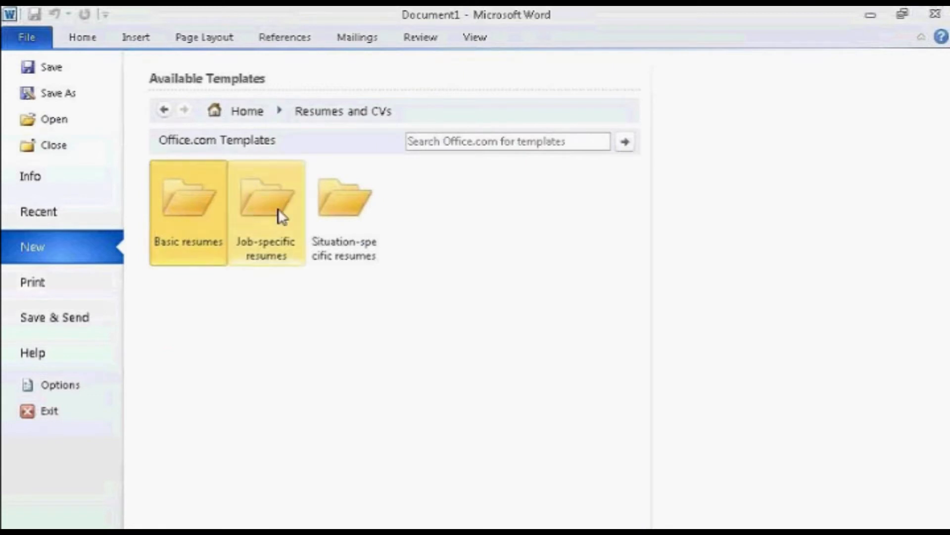
left_click(353, 210)
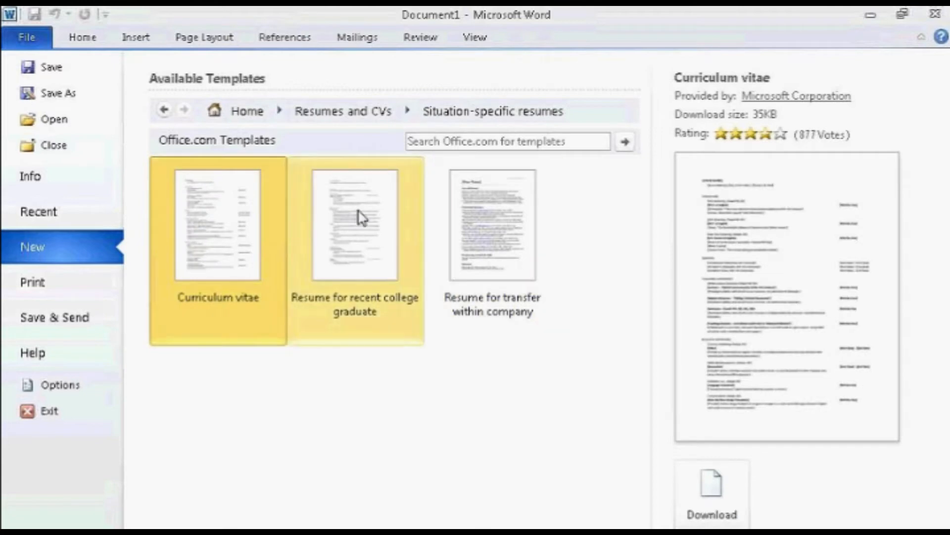
left_click(245, 111)
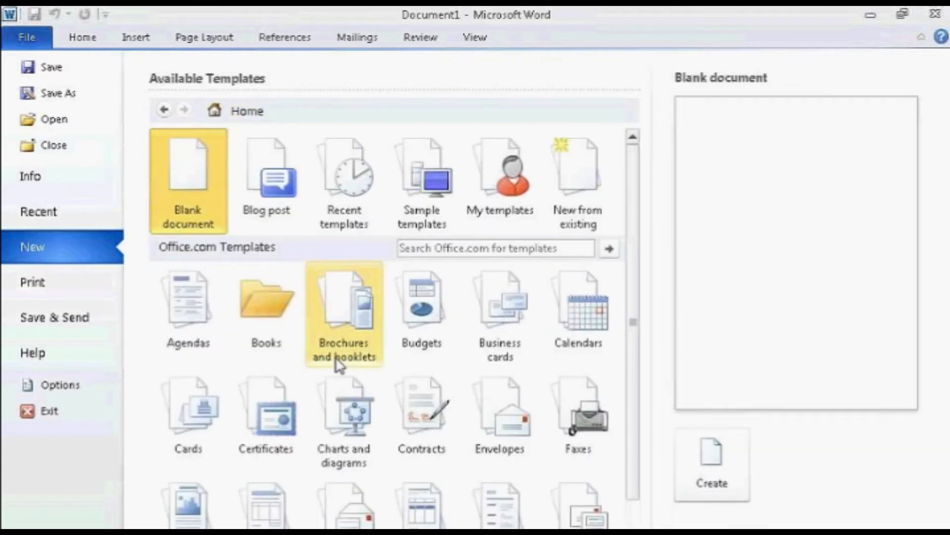
Create a document from the Business brochure (Level design) template in the Brochures folder of Brochures and booklets.
left_click(347, 337)
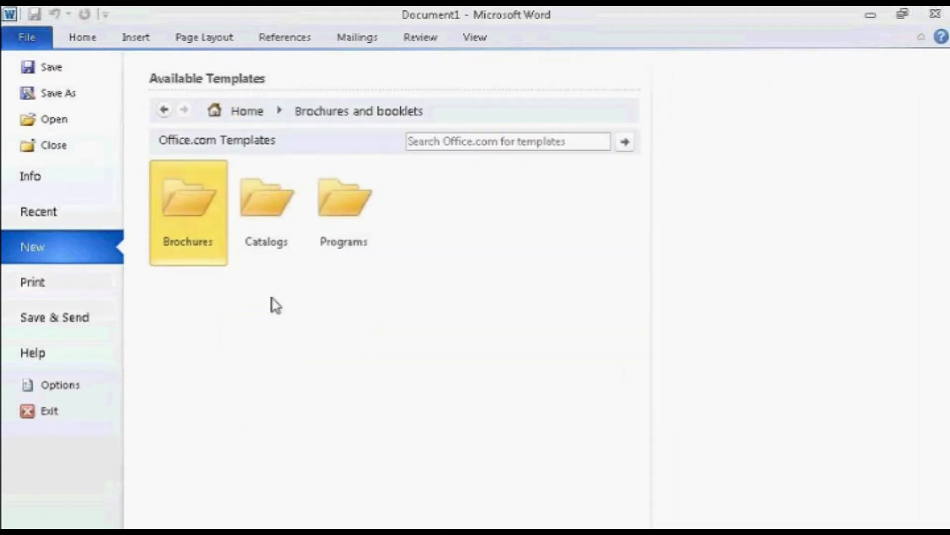
left_click(175, 205)
scroll(305, 454, "down", 5)
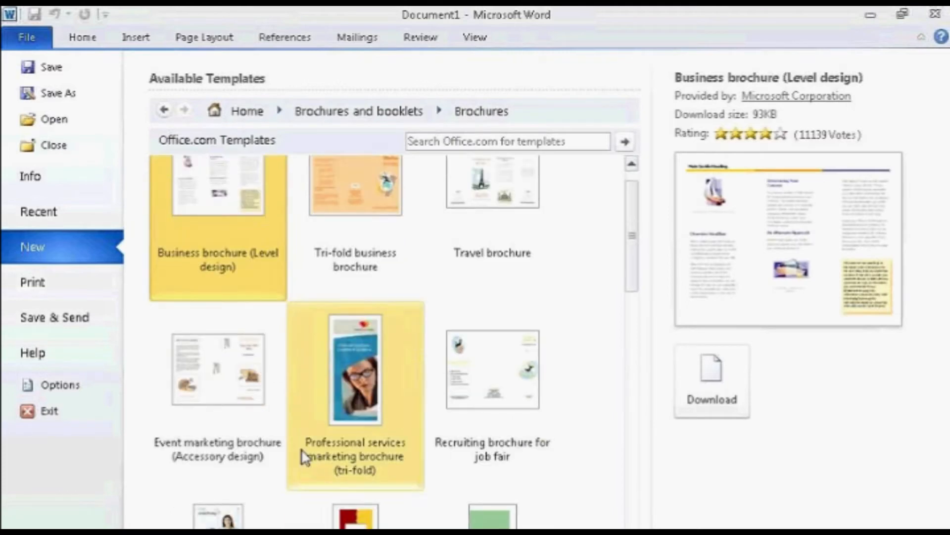
scroll(305, 456, "up", 4)
scroll(208, 421, "up", 1)
scroll(208, 420, "down", 1)
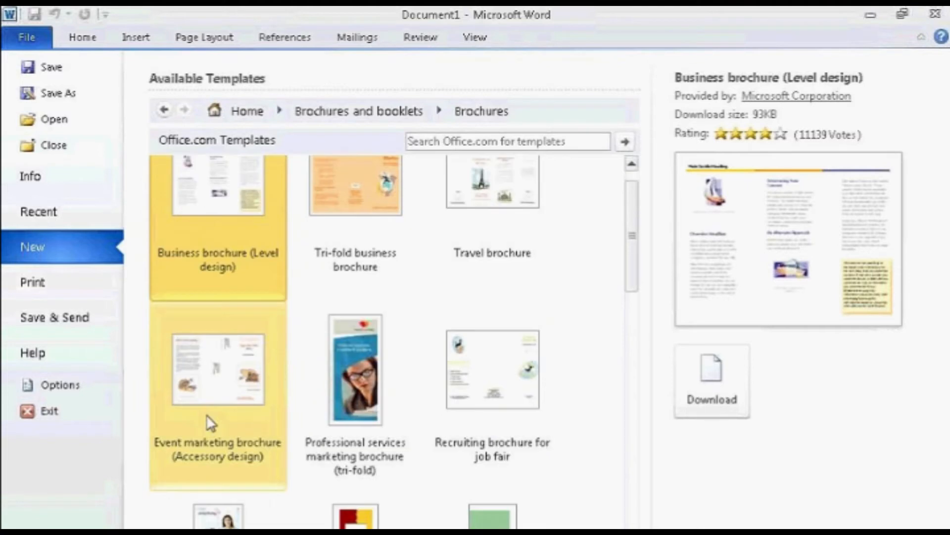
scroll(208, 361, "up", 1)
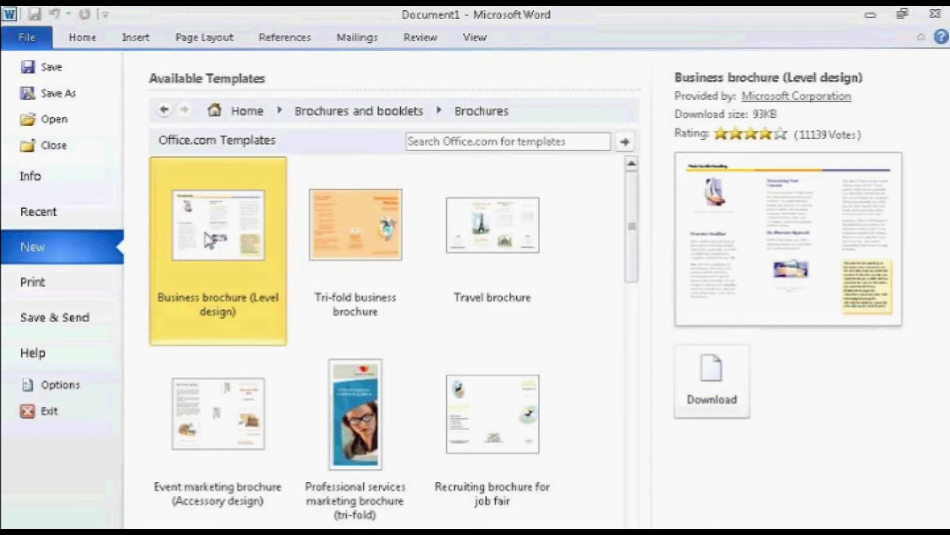
left_click(708, 403)
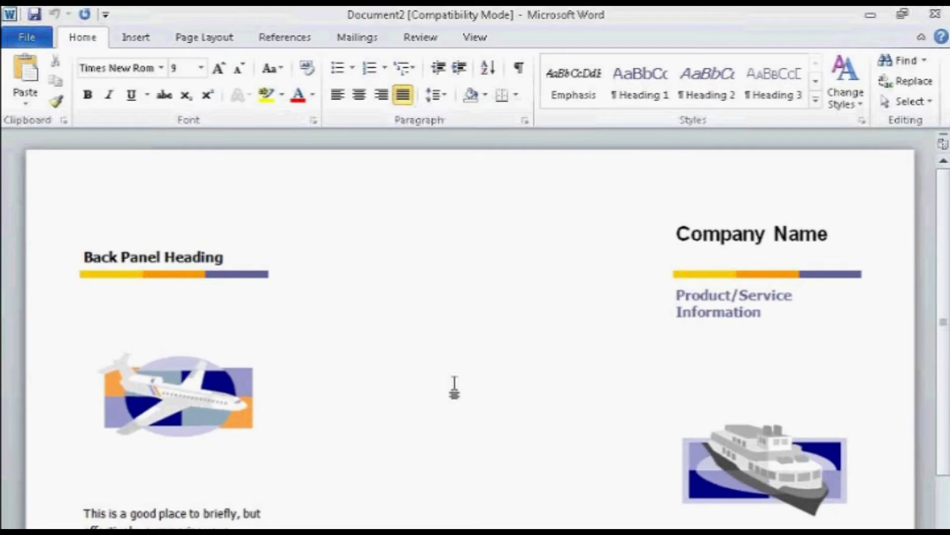
Examine the layout, pictures and placeholder text on both pages of the new brochure.
scroll(424, 395, "down", 5)
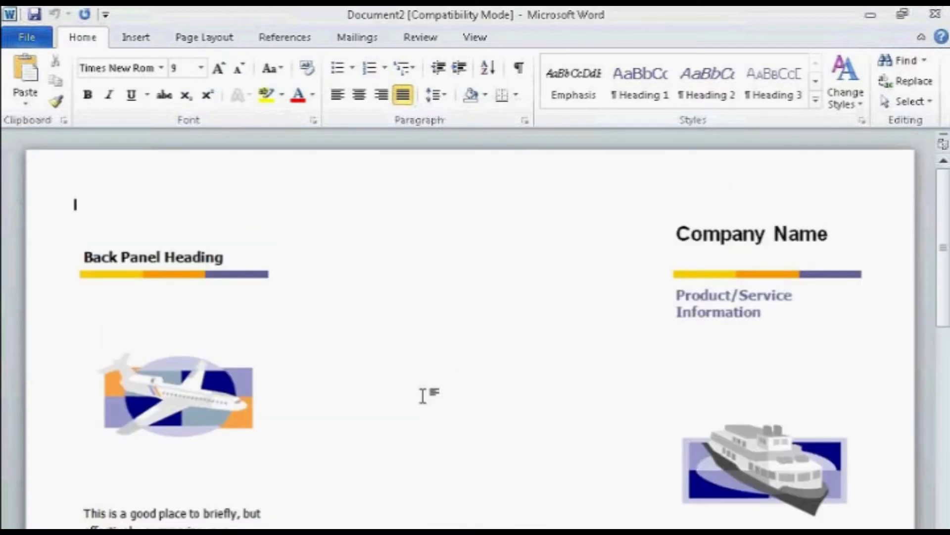
scroll(421, 401, "up", 2)
scroll(424, 395, "down", 12)
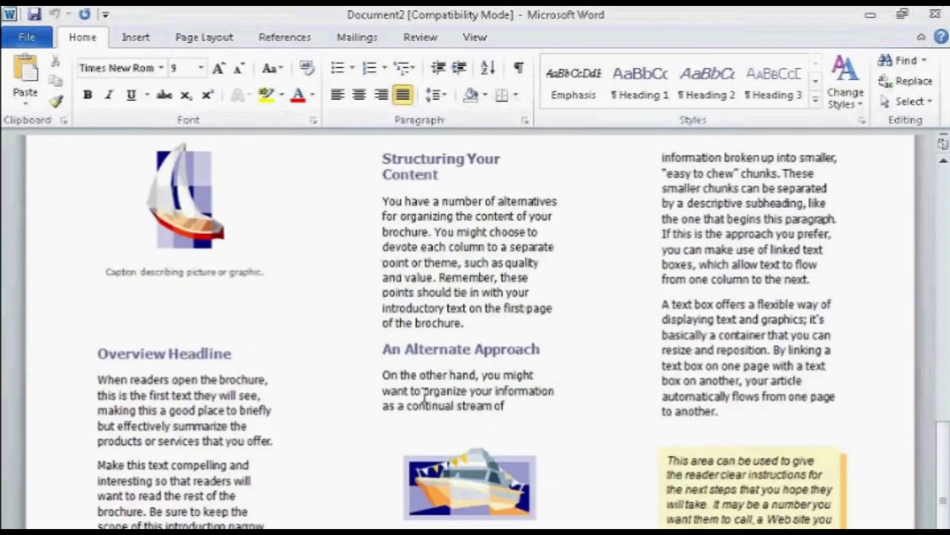
scroll(421, 396, "up", 15)
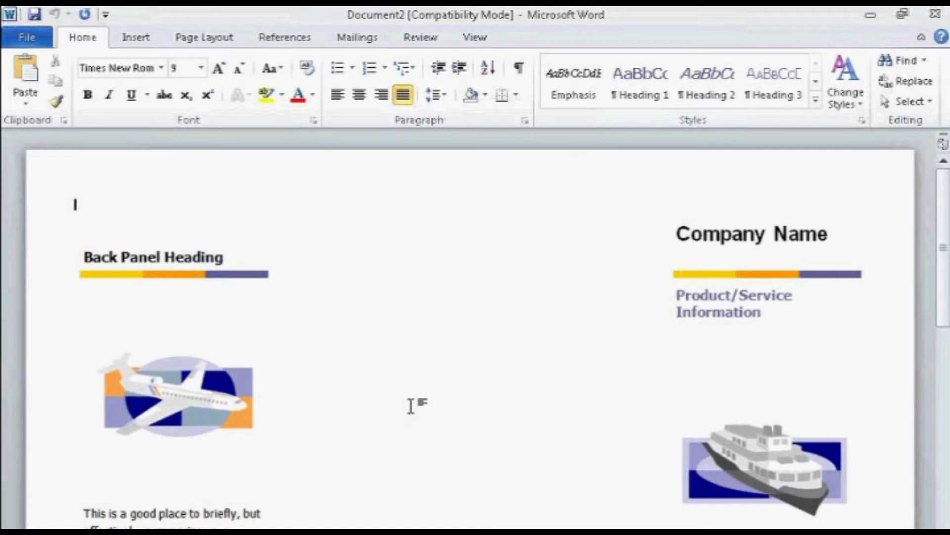
scroll(407, 397, "down", 5)
scroll(406, 400, "up", 3)
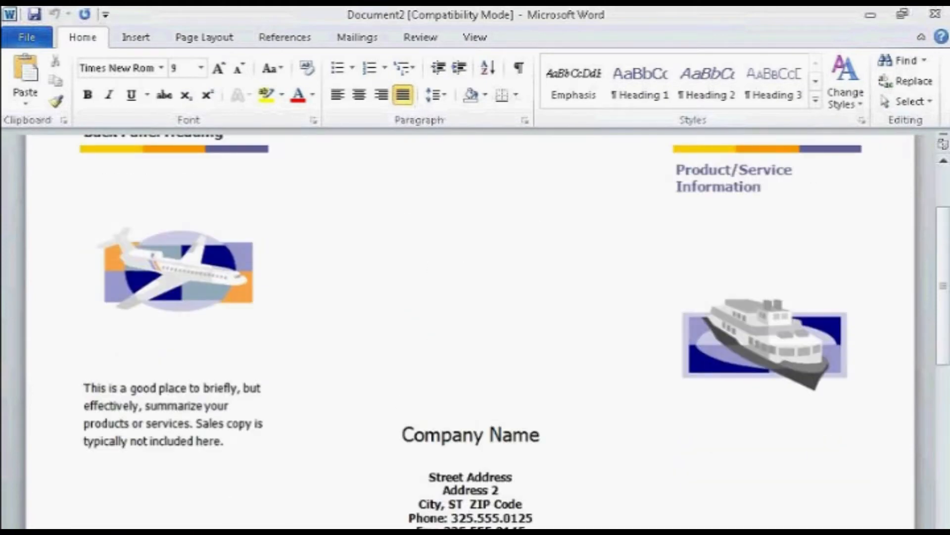
scroll(404, 402, "down", 1)
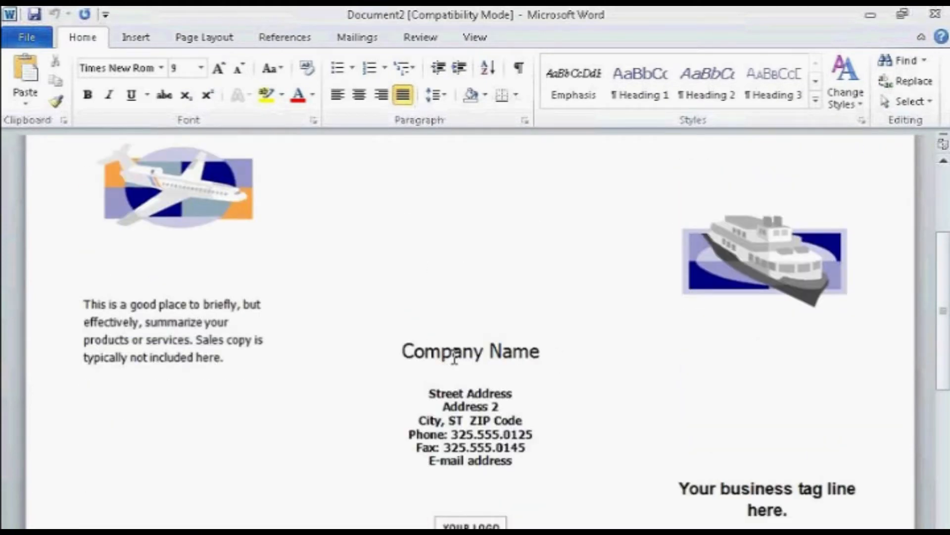
Select the center panel's Company Name text box to examine its contextual tools, and clear the selection.
left_click(405, 352)
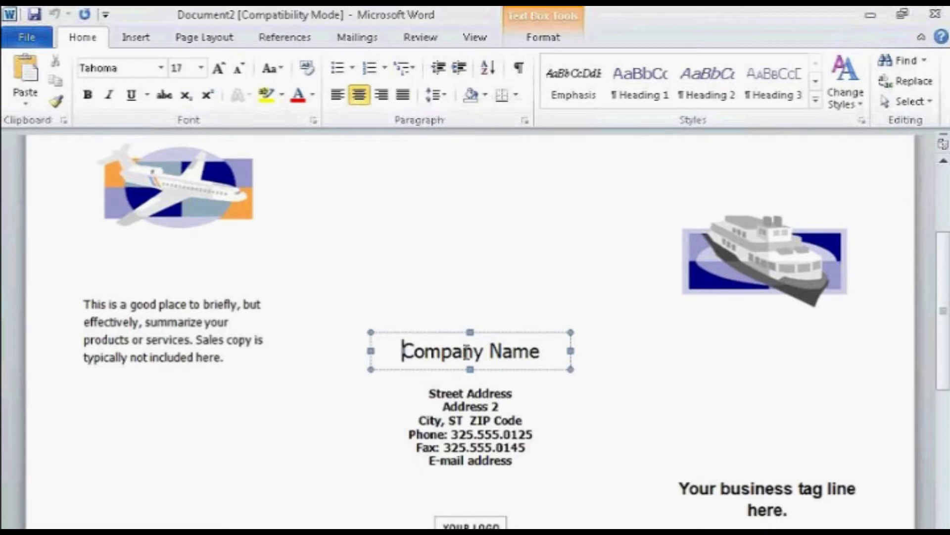
left_click(441, 332)
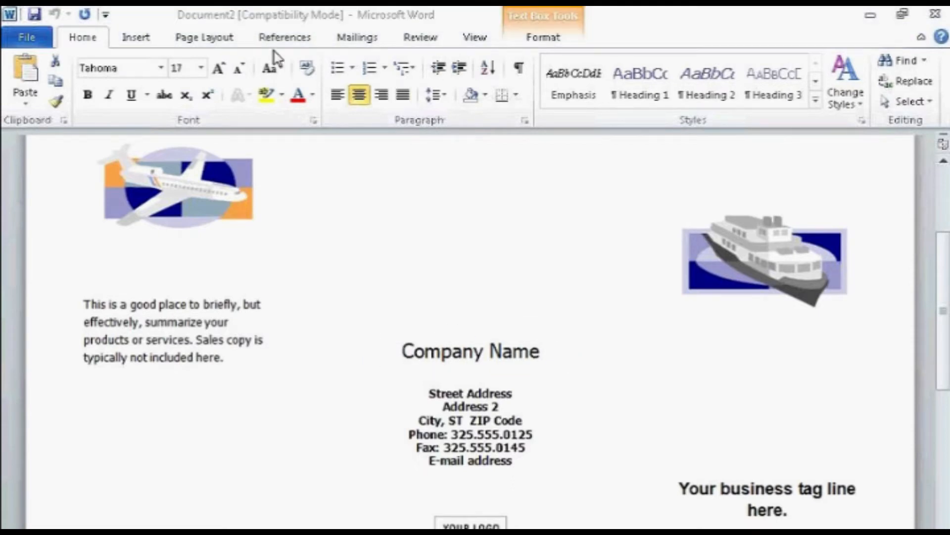
left_click(474, 351)
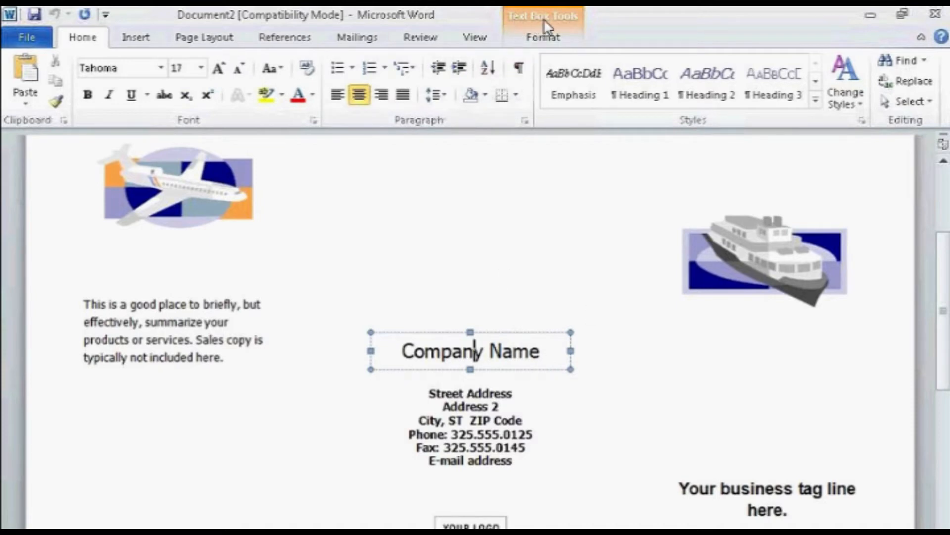
left_click(488, 333)
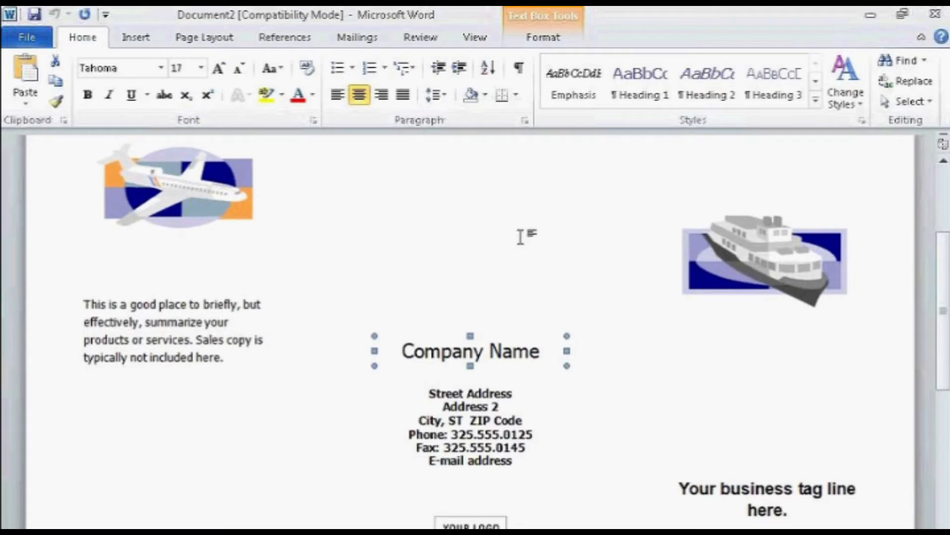
left_click(478, 217)
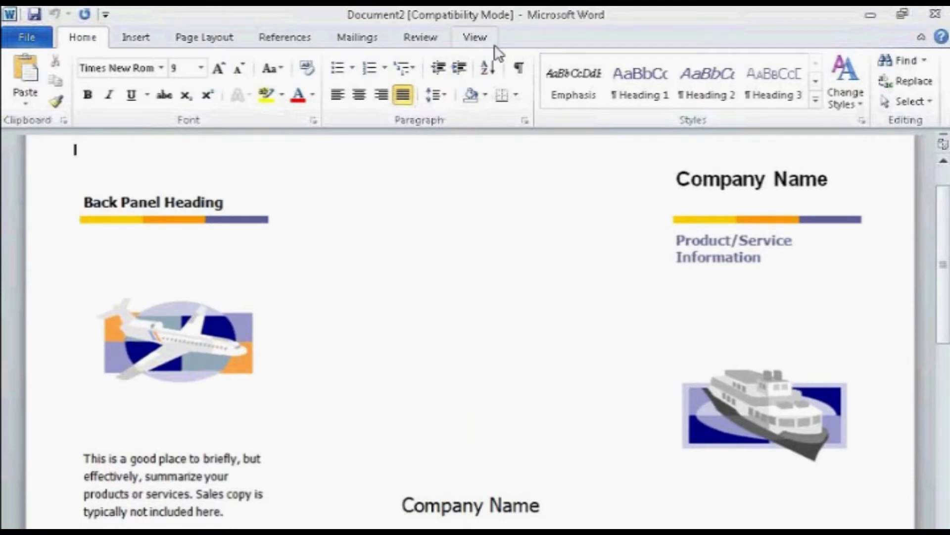
Select the airplane picture and the yellow text box on the second page to compare their contextual tools.
left_click(174, 340)
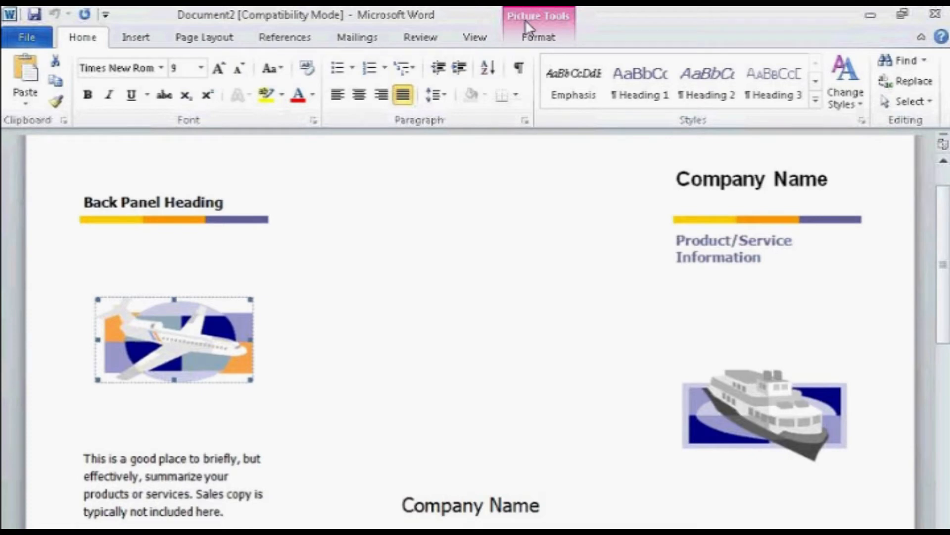
scroll(418, 399, "down", 5)
scroll(418, 402, "down", 16)
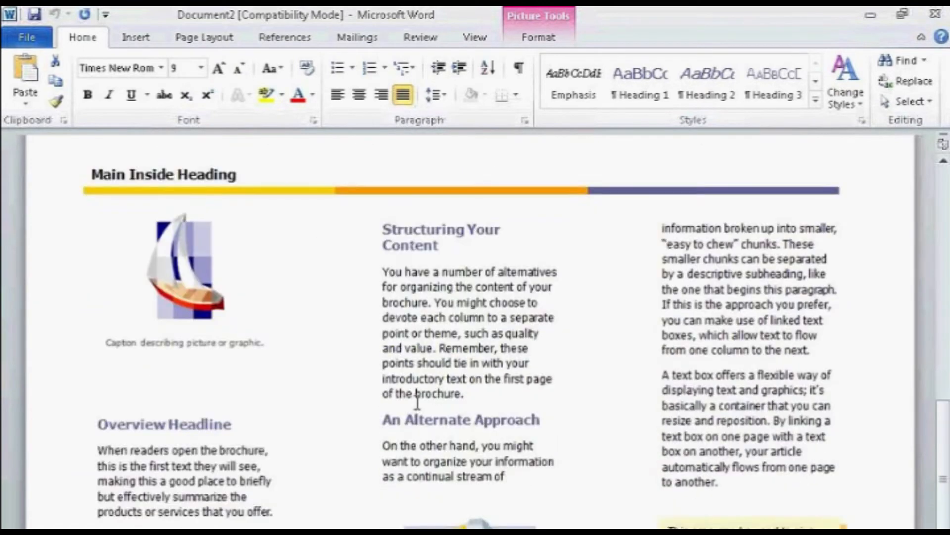
scroll(418, 402, "down", 4)
left_click(755, 448)
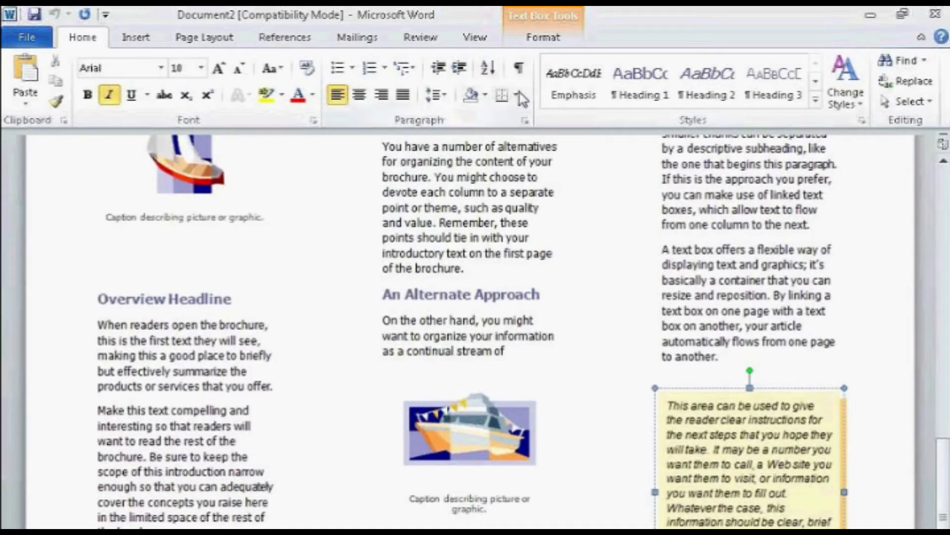
Compare the contextual tools for the logo placeholder, the center Company Name text box and the ship picture by selecting each.
scroll(475, 327, "up", 8)
scroll(476, 326, "up", 8)
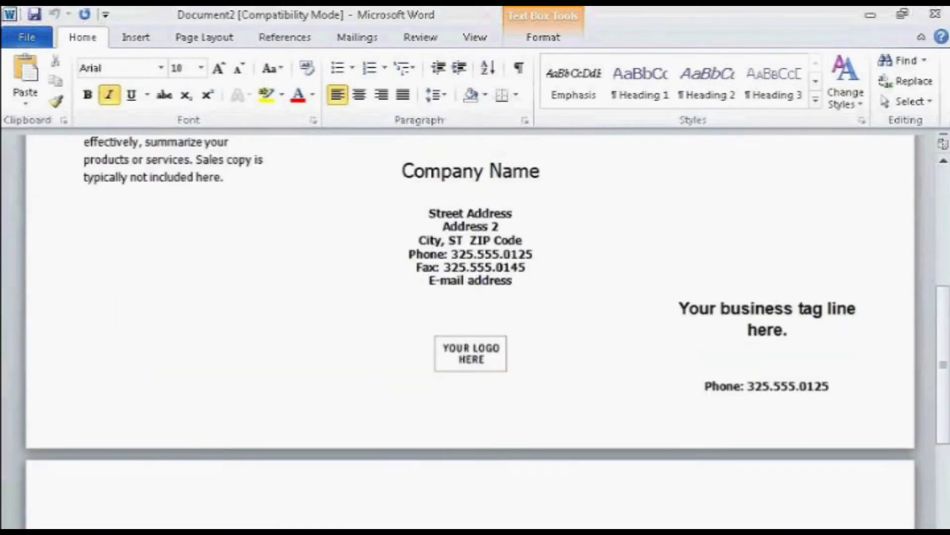
left_click(470, 354)
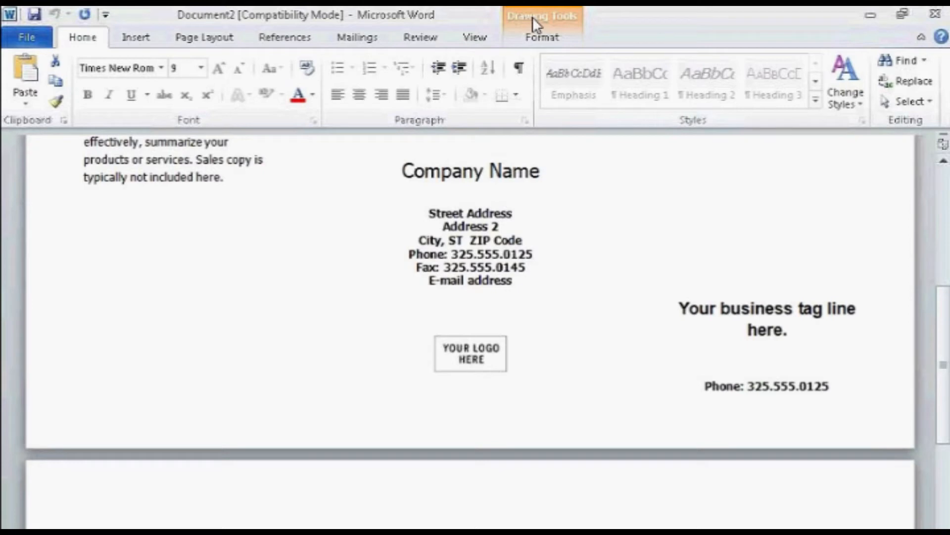
scroll(470, 329, "up", 3)
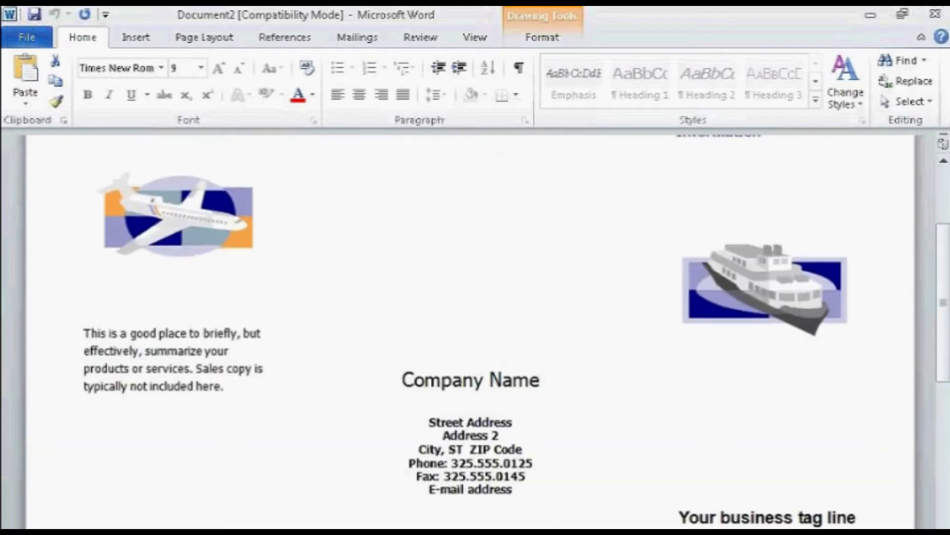
scroll(470, 328, "down", 1)
scroll(470, 329, "up", 2)
left_click(435, 422)
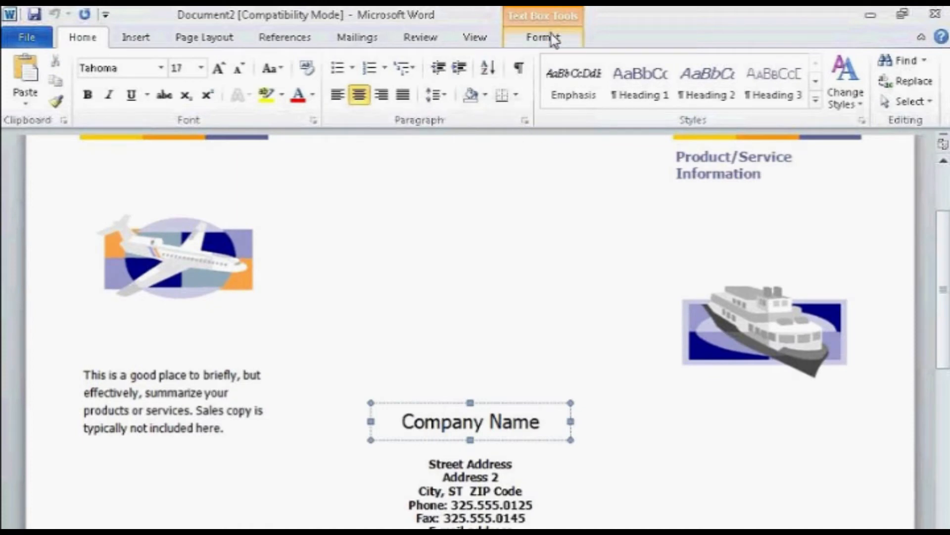
left_click(753, 361)
Look over the brochure's lower panels and second page, and deselect the ship picture.
scroll(753, 361, "down", 4)
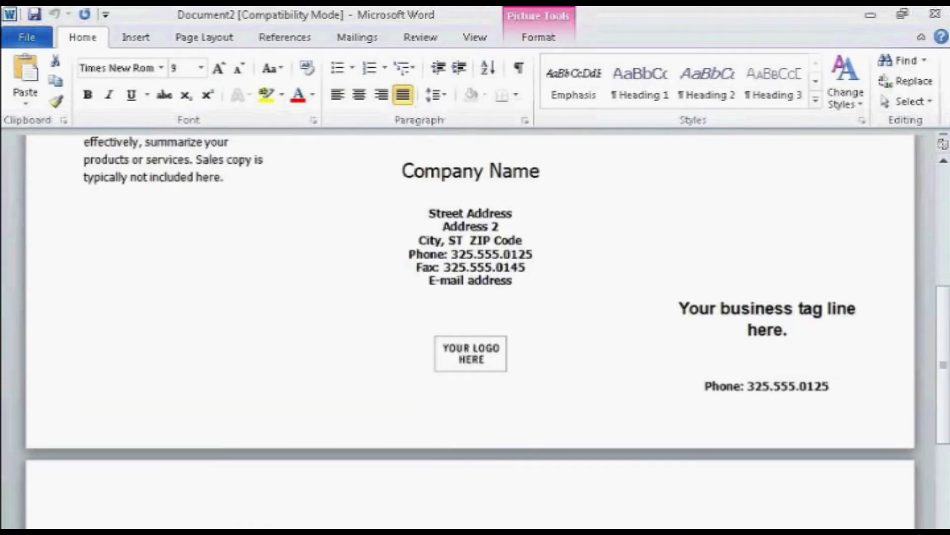
scroll(470, 329, "down", 3)
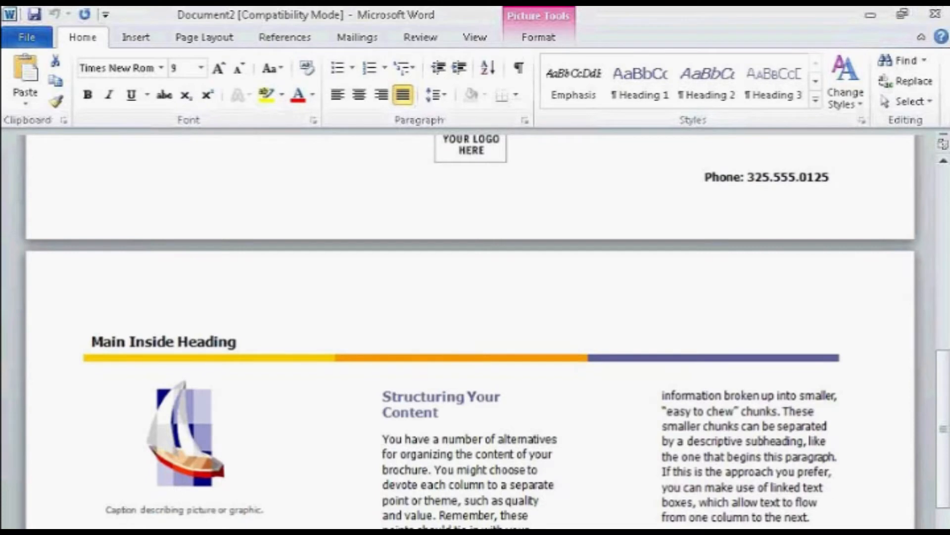
scroll(470, 327, "up", 6)
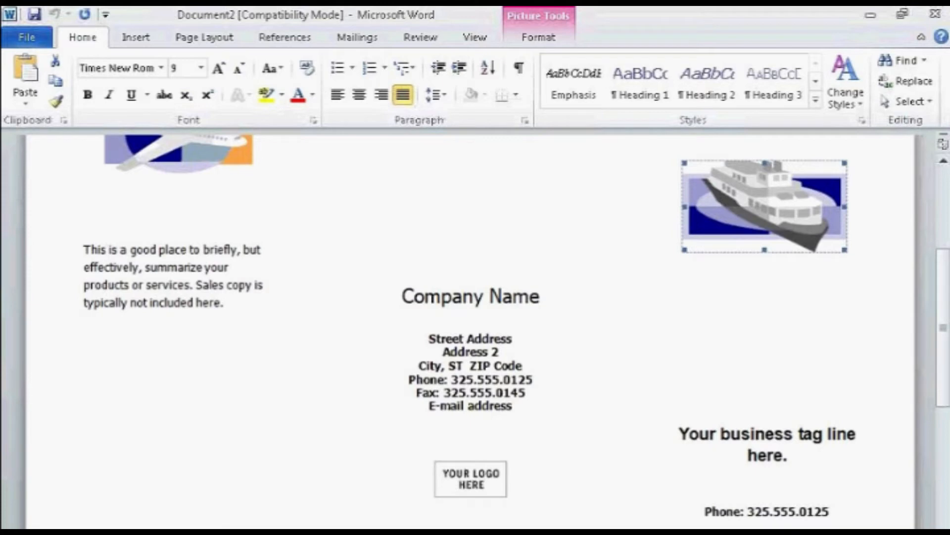
left_click(433, 277)
scroll(433, 277, "up", 4)
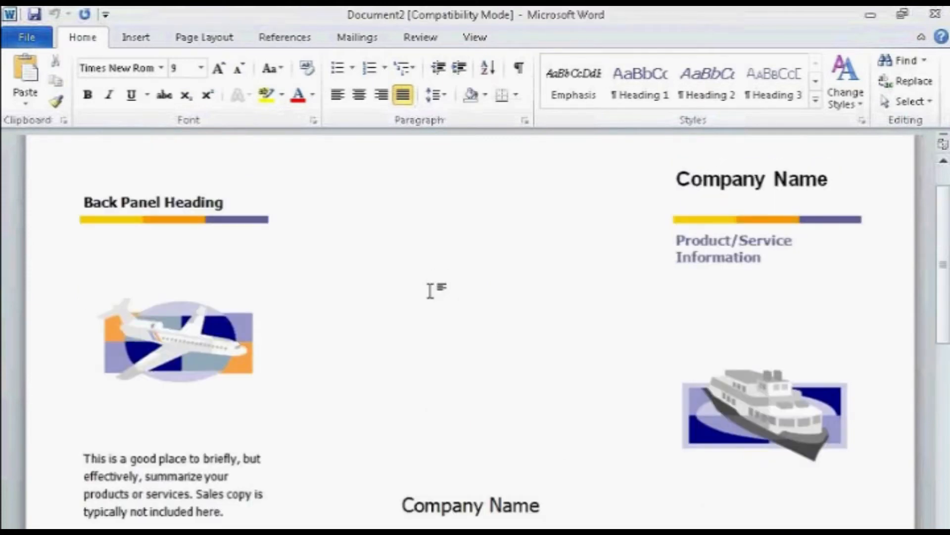
Replace the Company Name placeholder in the center panel with the text "ctc TRAINCANADA".
left_click(450, 491)
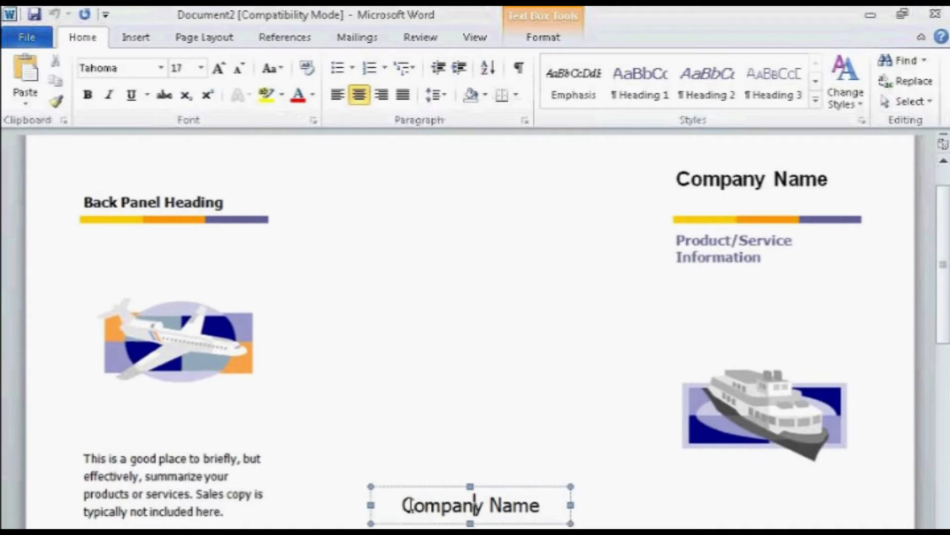
left_click_drag(403, 505, 548, 505)
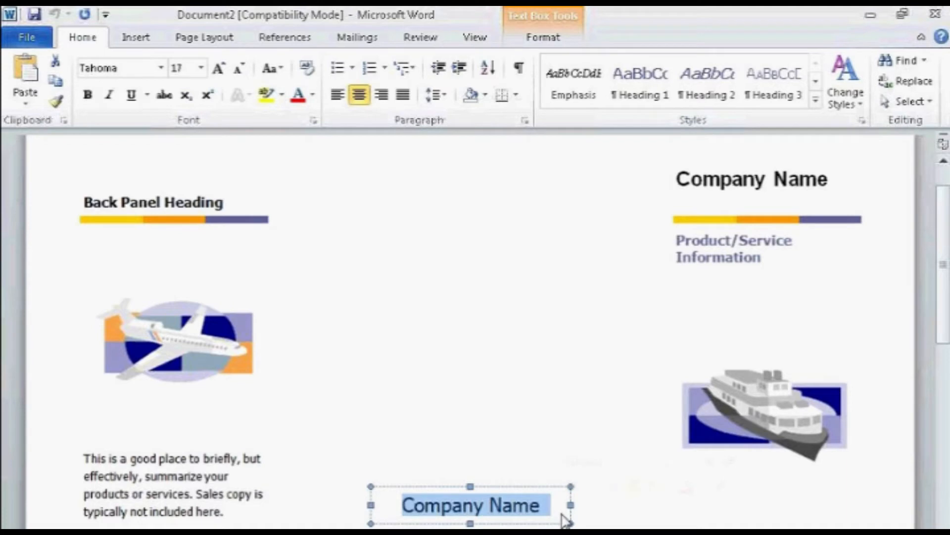
type("ctc ")
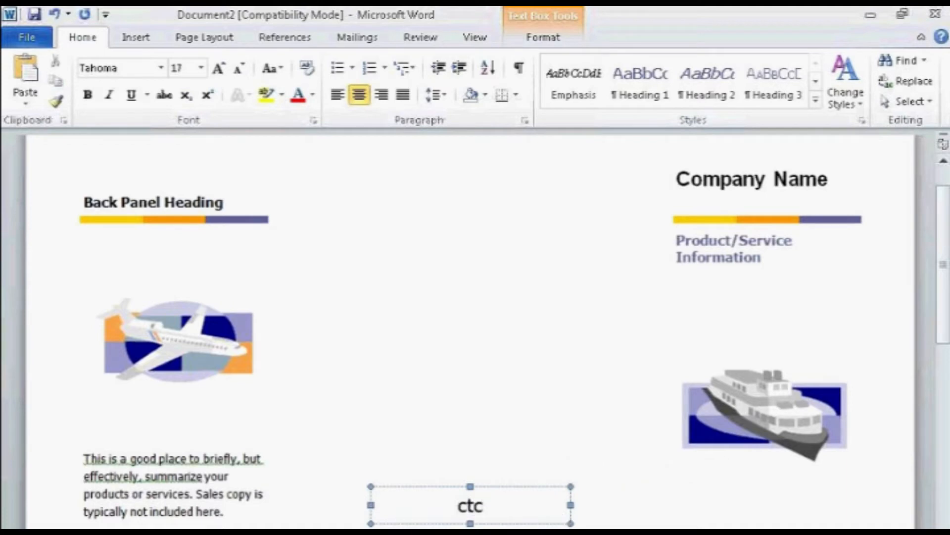
type("TA")
key("BackSpace")
key("BackSpace")
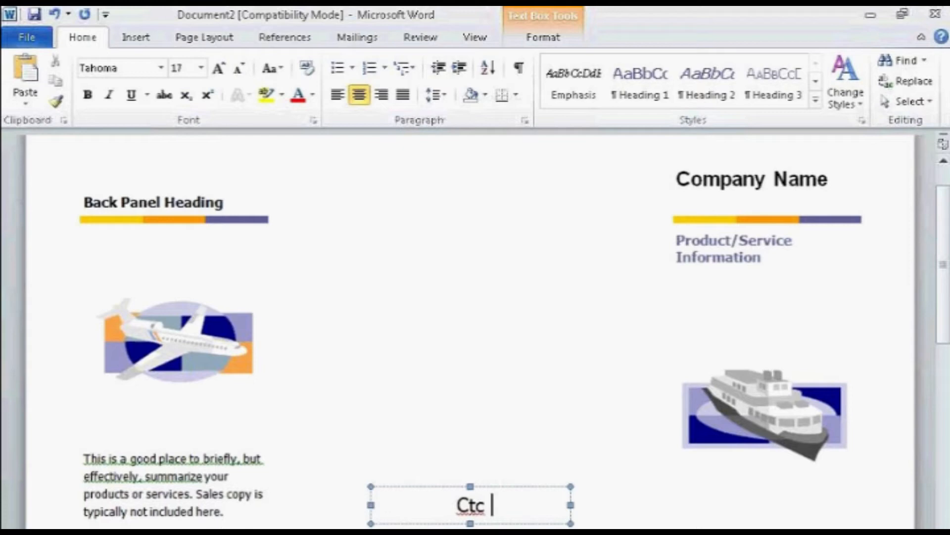
type("TRAINC")
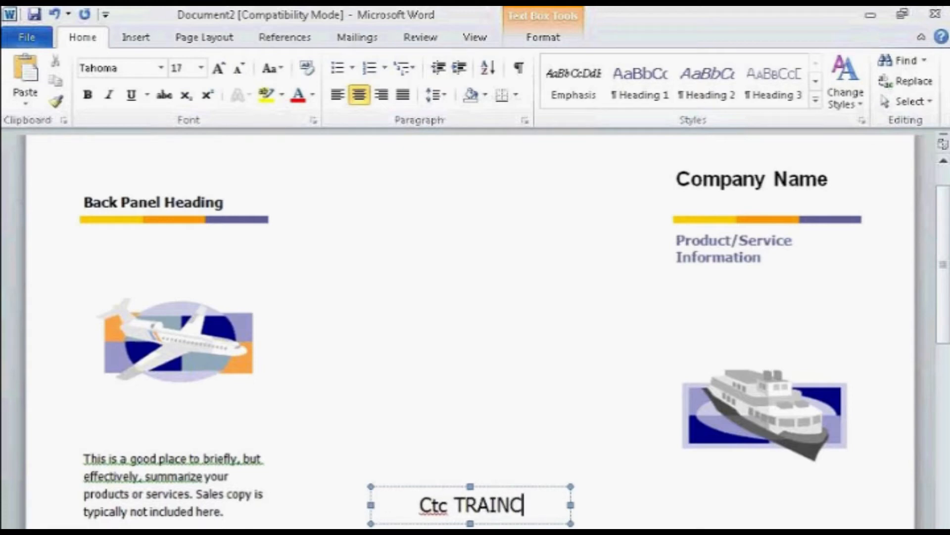
type("ANADA")
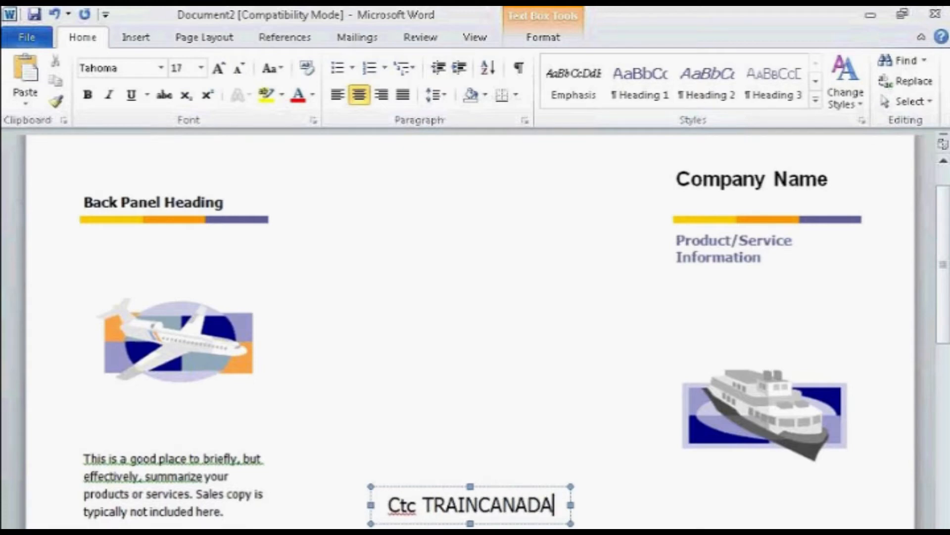
Restore the lowercase first letter of "ctc" in the center panel's company name and ignore its spelling flag.
right_click(402, 507)
left_click(401, 509)
key("BackSpace")
type("C")
key("BackSpace")
type("c")
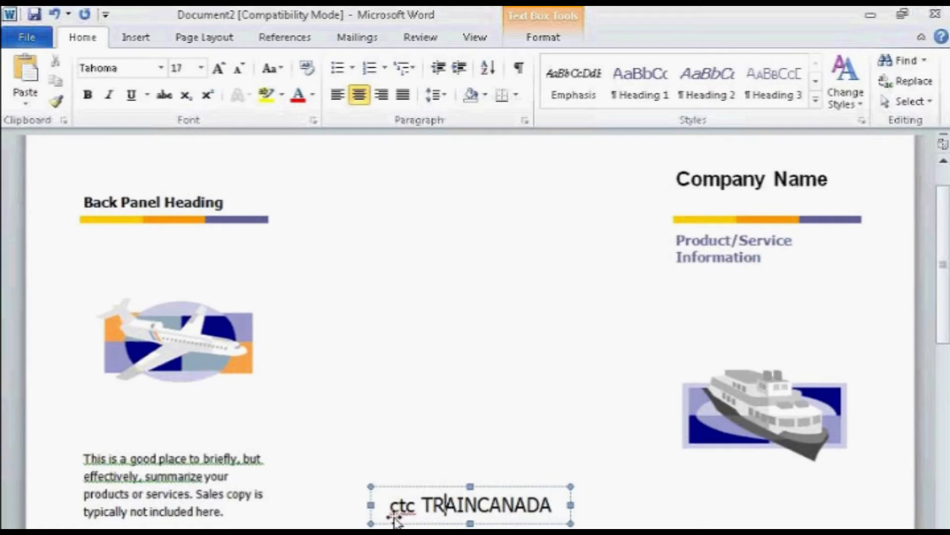
right_click(407, 508)
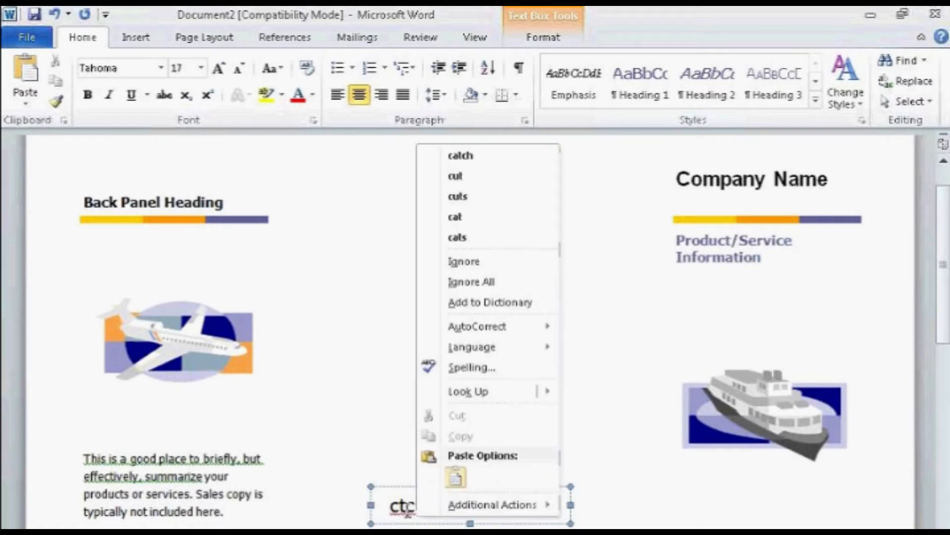
left_click(472, 266)
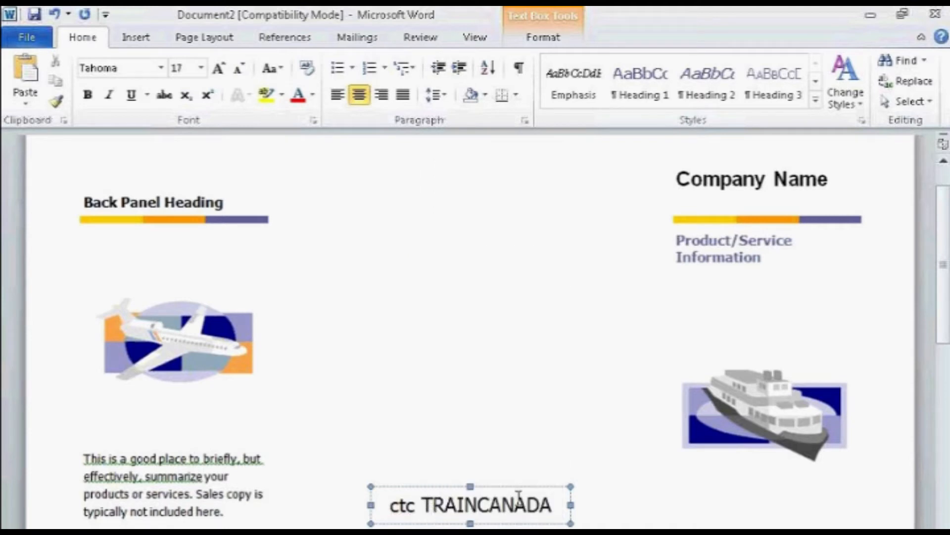
Compare selecting the whole "ctc TRAINCANADA" text box with placing the cursor inside its text.
left_click(502, 486)
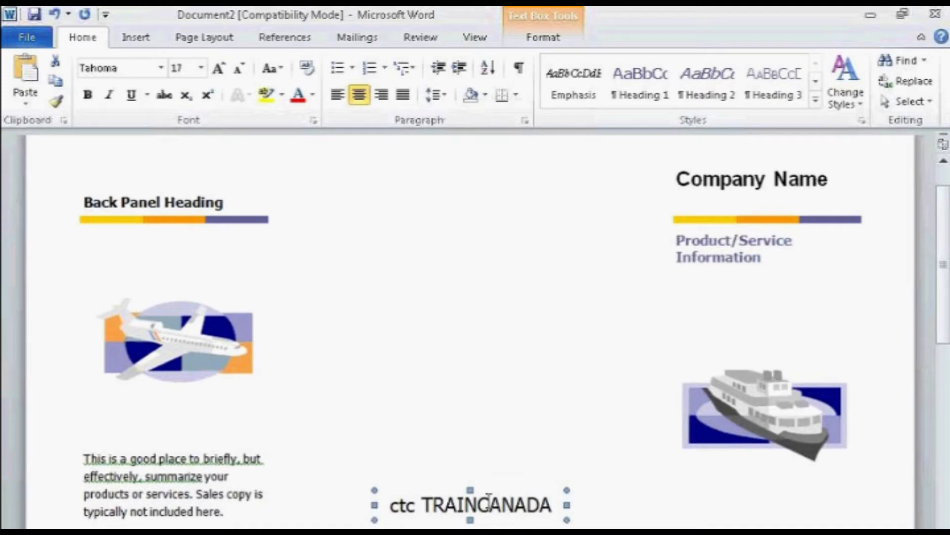
left_click(489, 501)
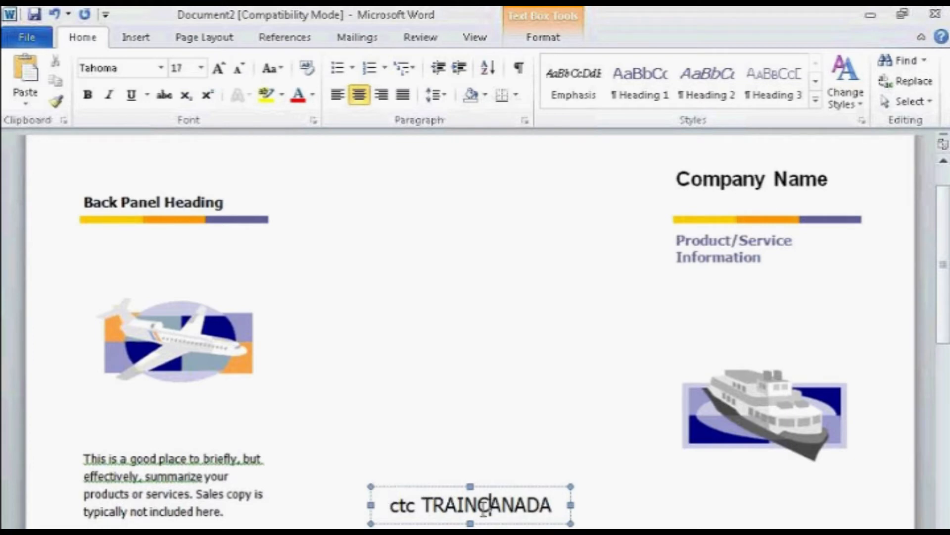
left_click(435, 488)
left_click(457, 504)
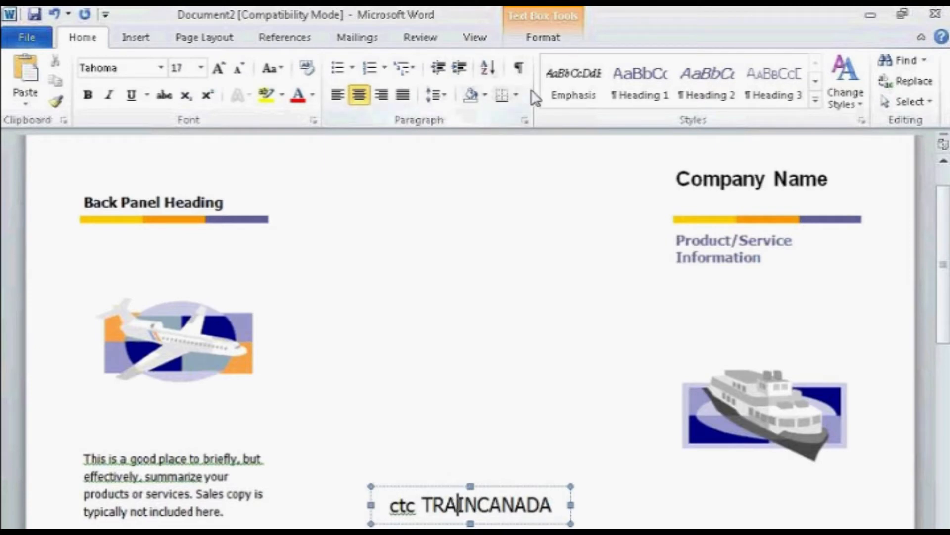
left_click(490, 485)
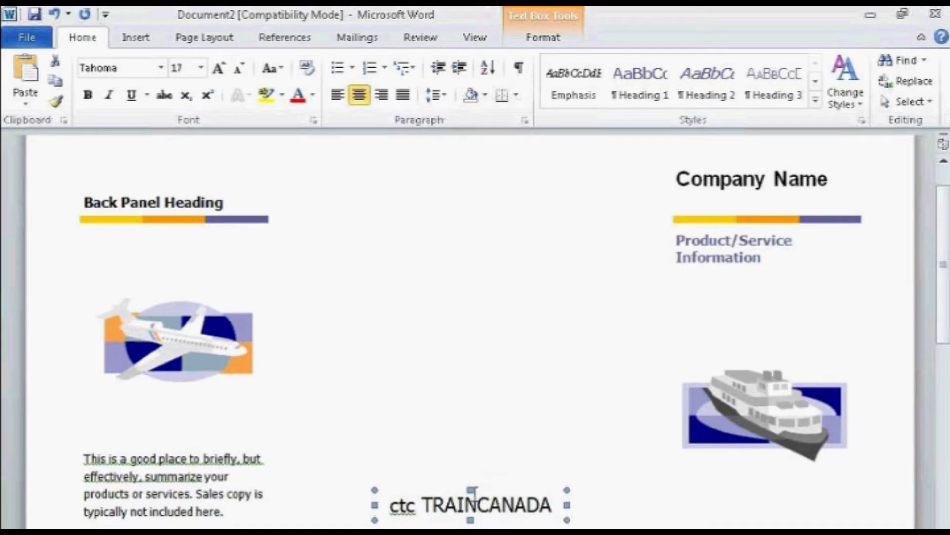
Preview colored fill and gradient text box styles on the "ctc TRAINCANADA" box without applying one.
left_click(546, 40)
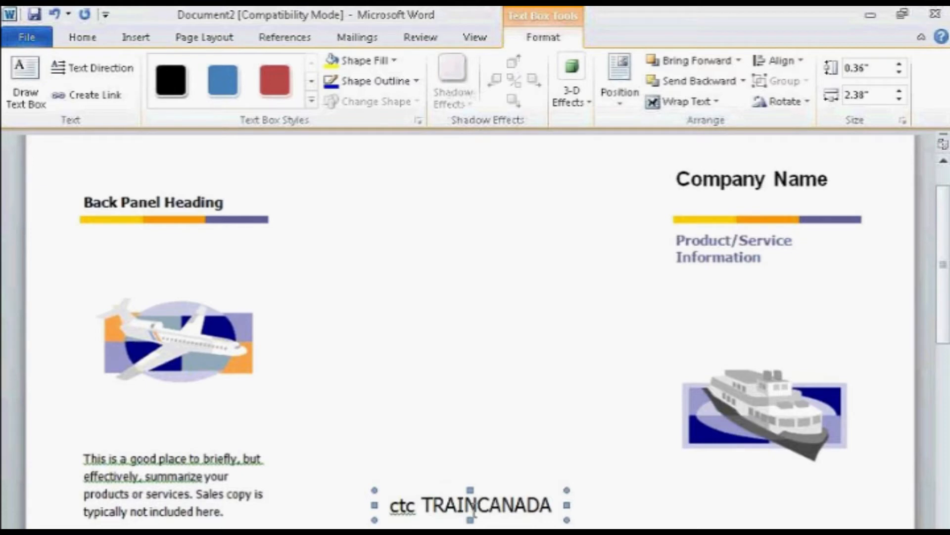
left_click(229, 77)
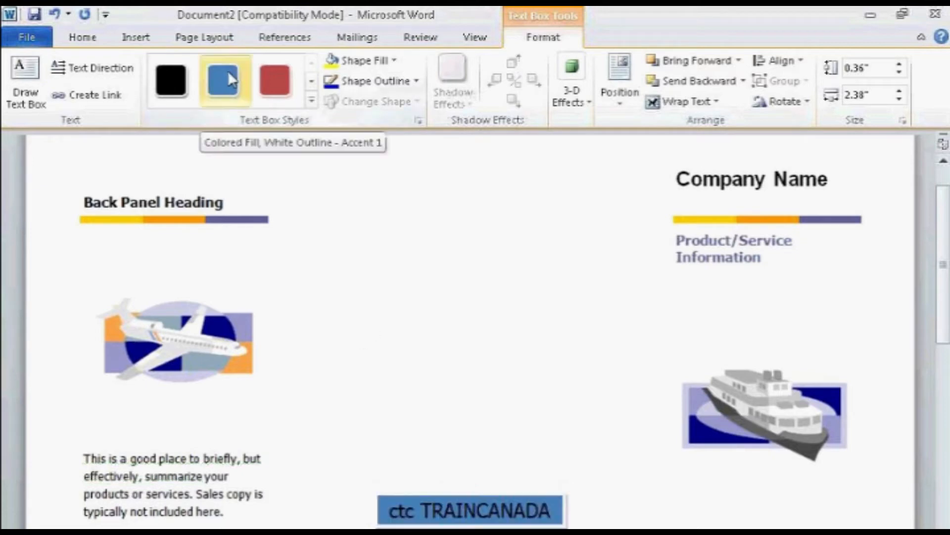
left_click(171, 84)
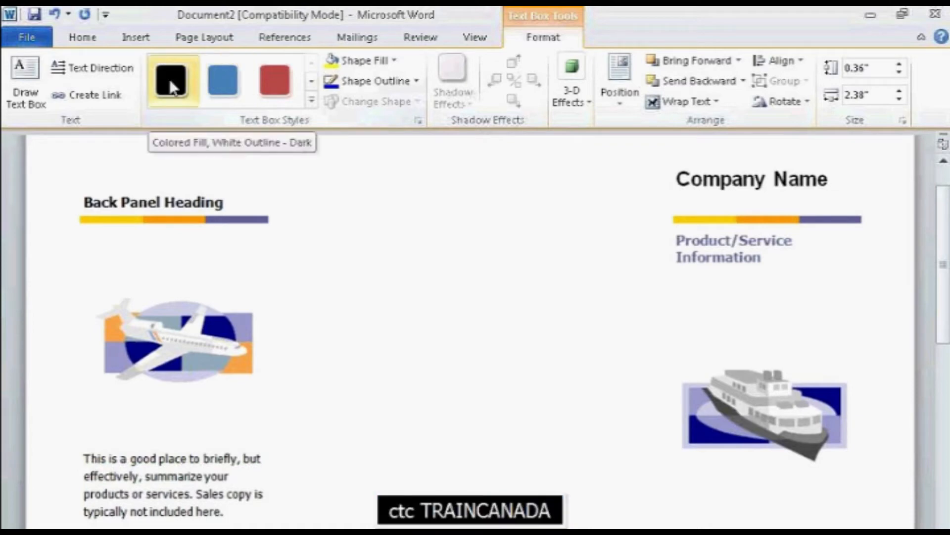
left_click(312, 102)
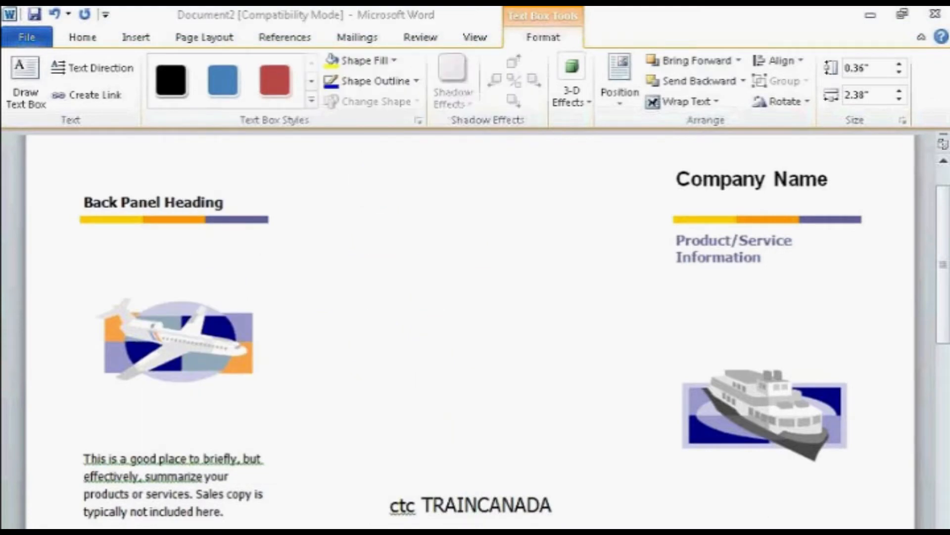
left_click(415, 505)
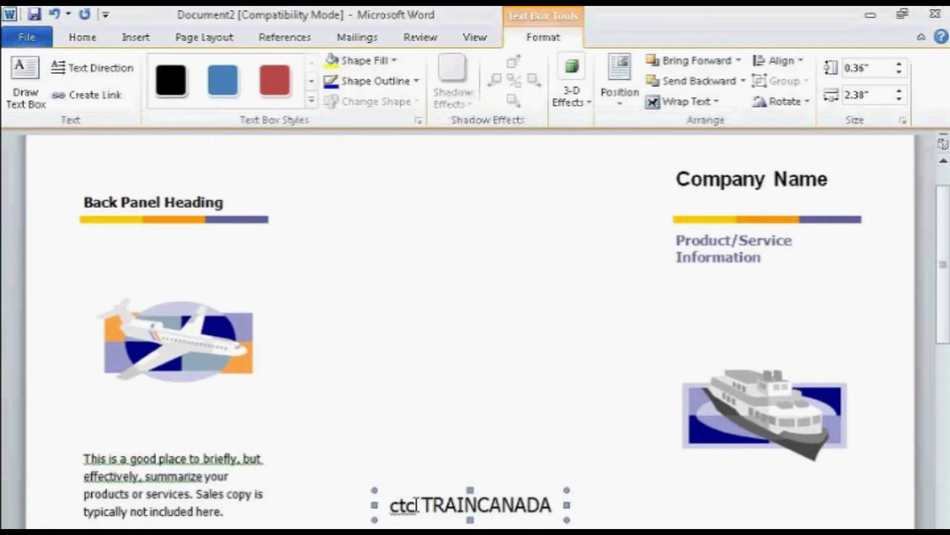
left_click(311, 101)
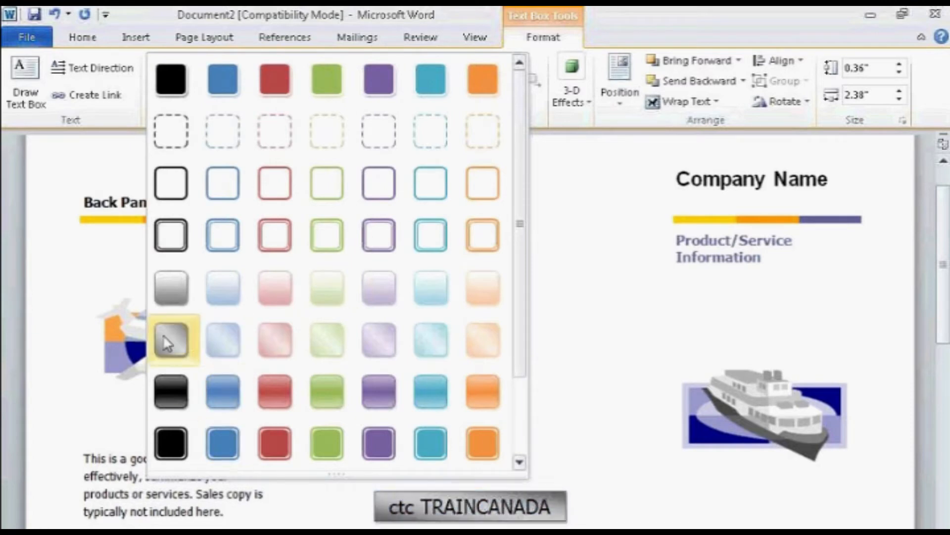
left_click(538, 255)
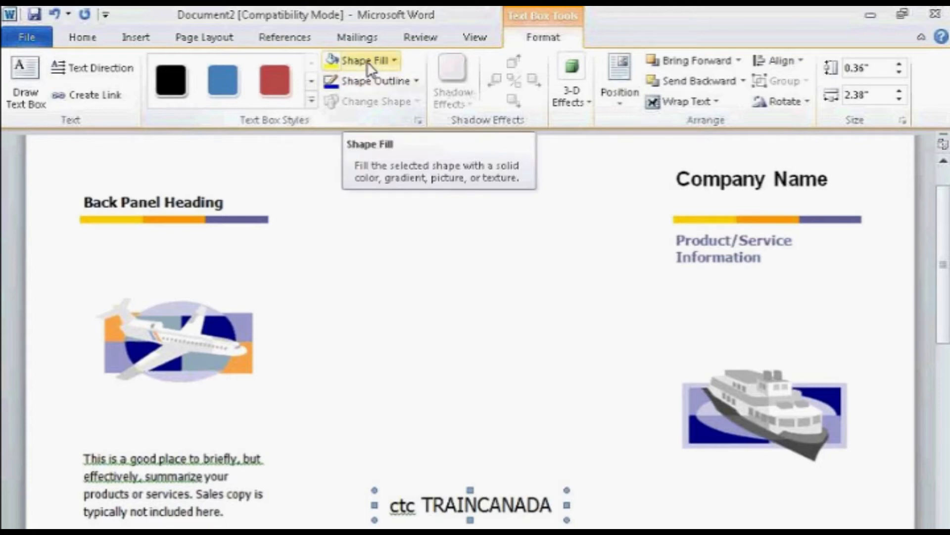
Fill the "ctc TRAINCANADA" text box with the darkest navy theme color and set its text to the golden-orange standard color.
left_click(394, 60)
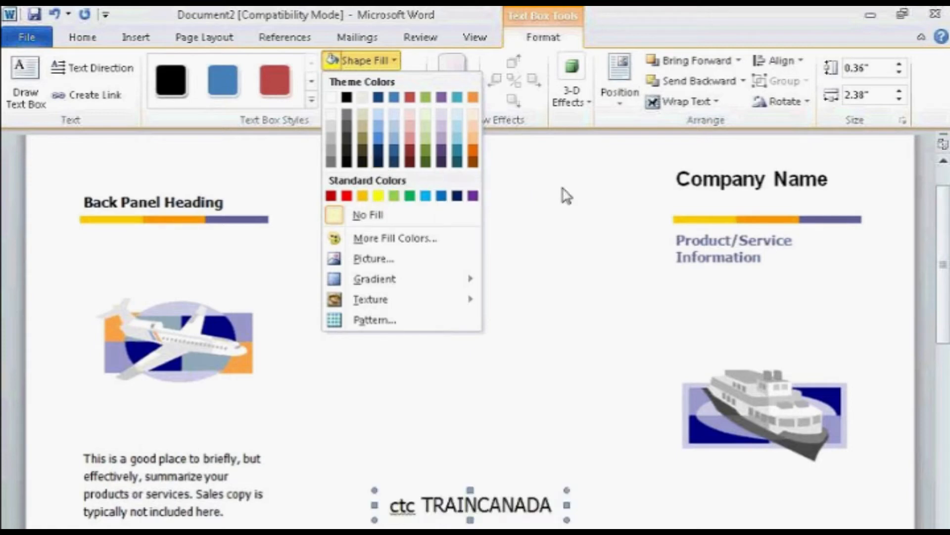
left_click(378, 161)
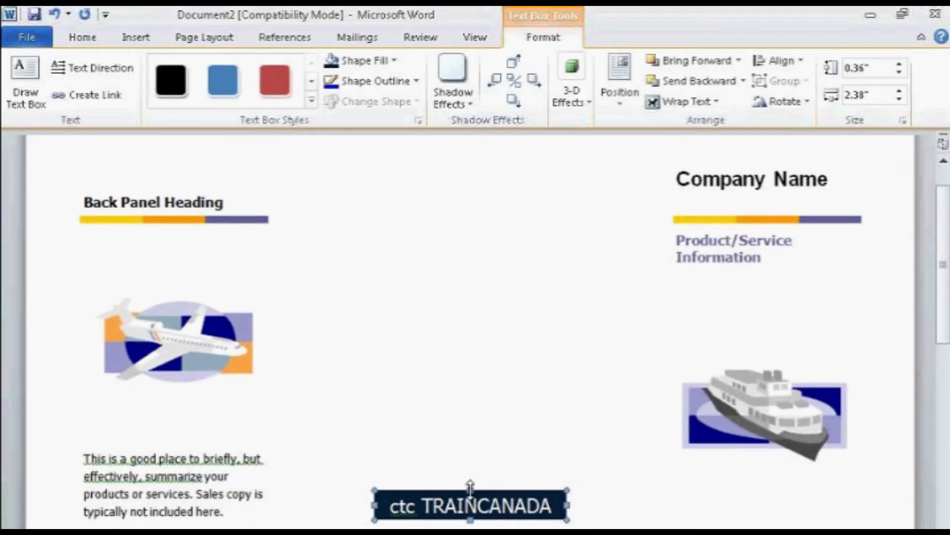
left_click_drag(394, 506, 472, 505)
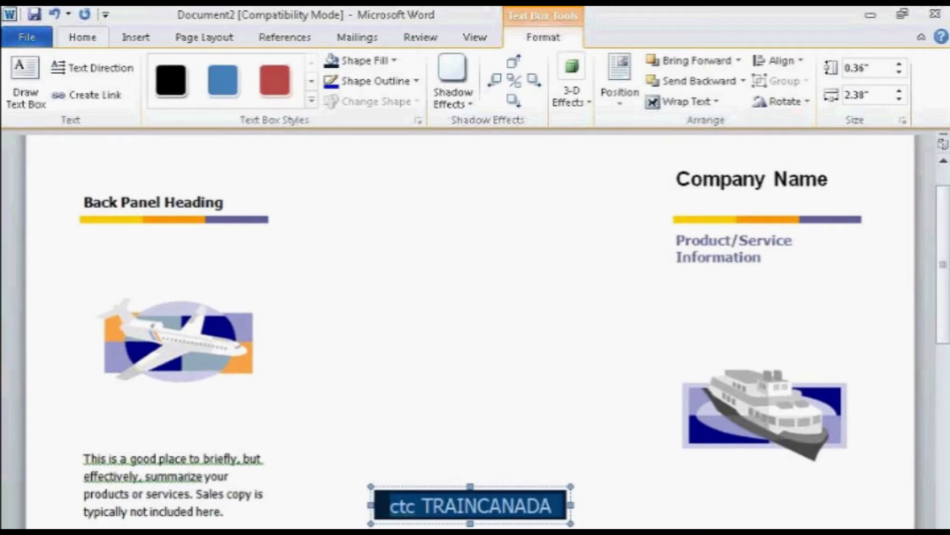
left_click(82, 38)
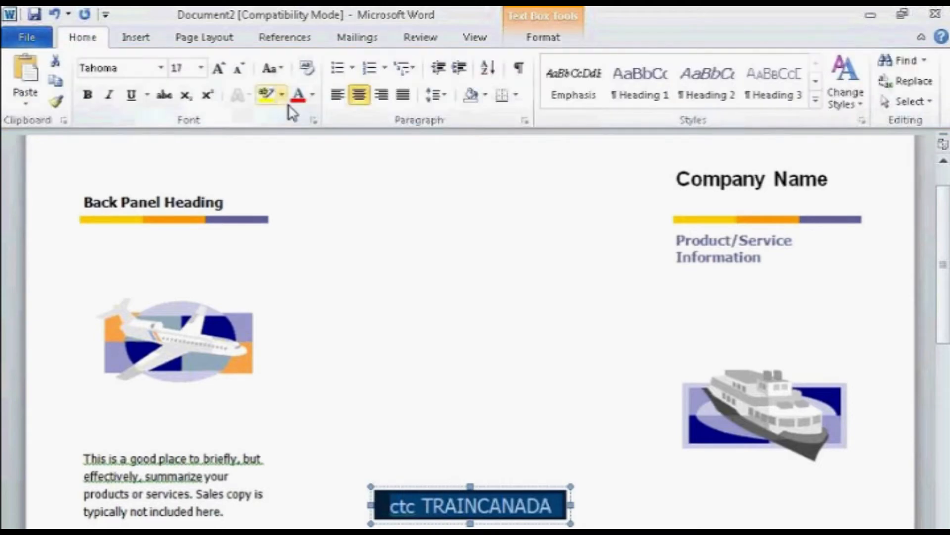
left_click(313, 95)
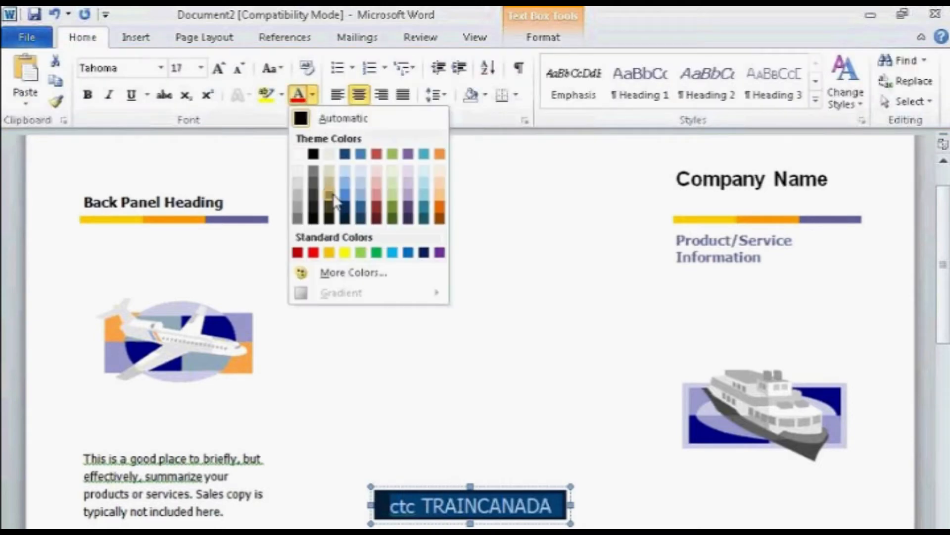
left_click(328, 252)
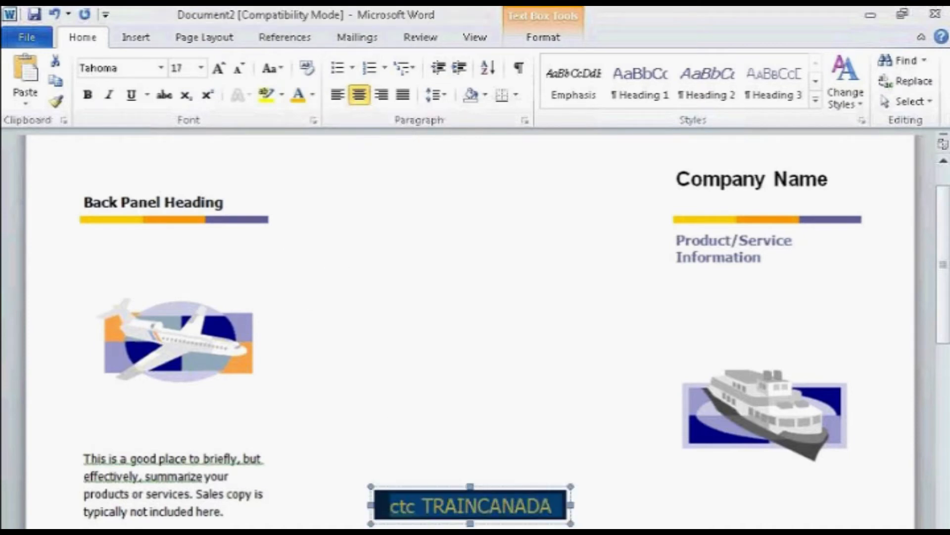
left_click(447, 487)
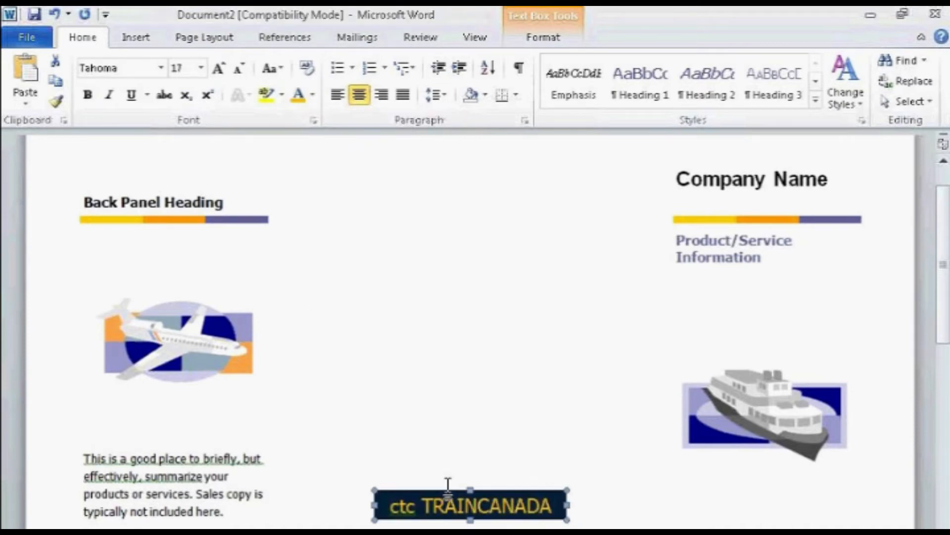
Apply a perspective shadow falling to the left to the "ctc TRAINCANADA" text box and deselect it.
left_click(543, 40)
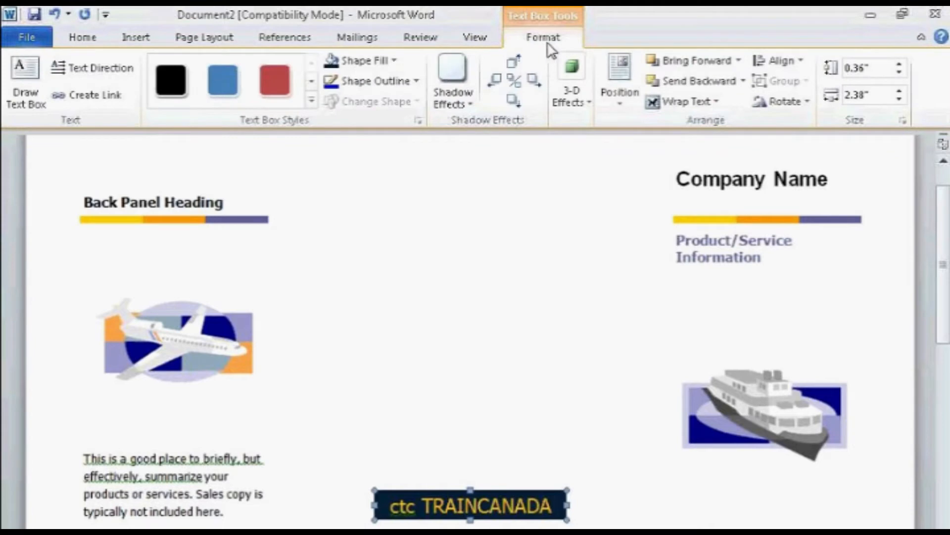
mouse_move(282, 138)
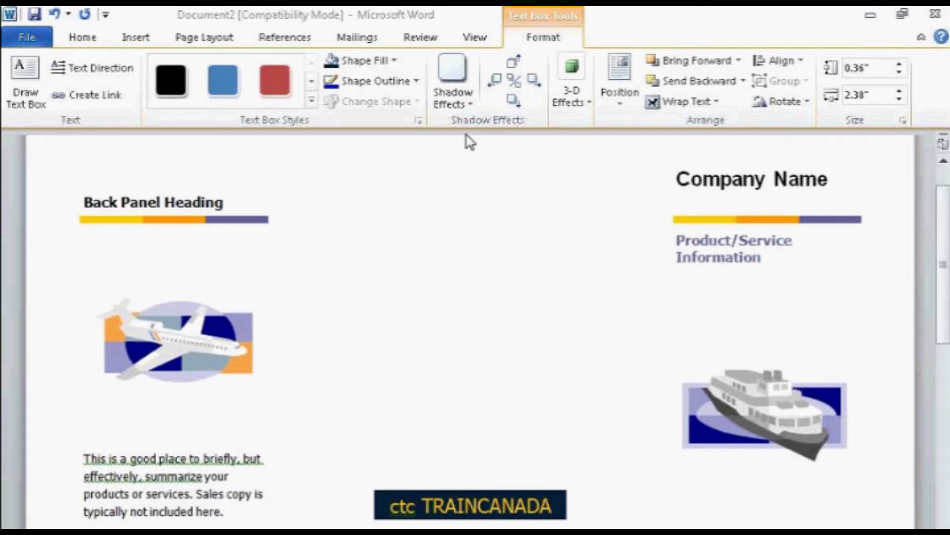
left_click(432, 505)
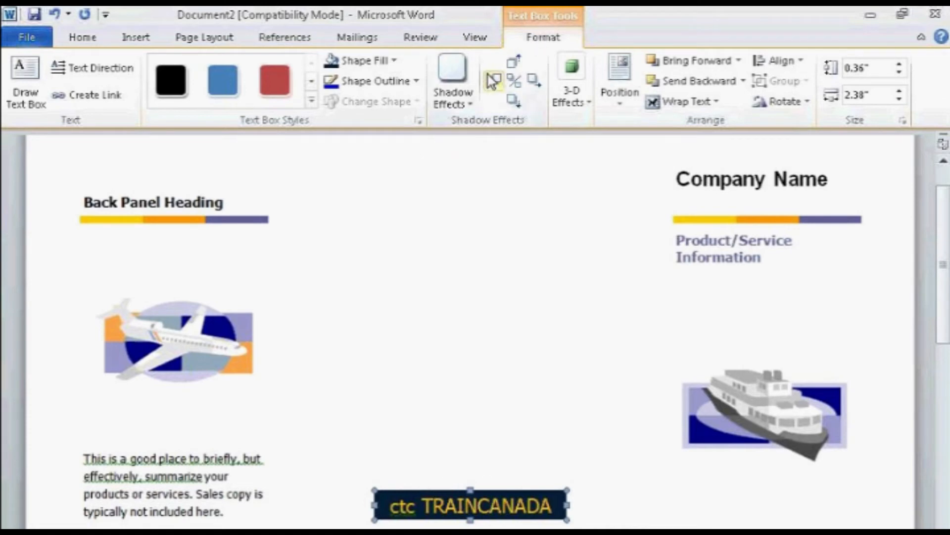
left_click(458, 107)
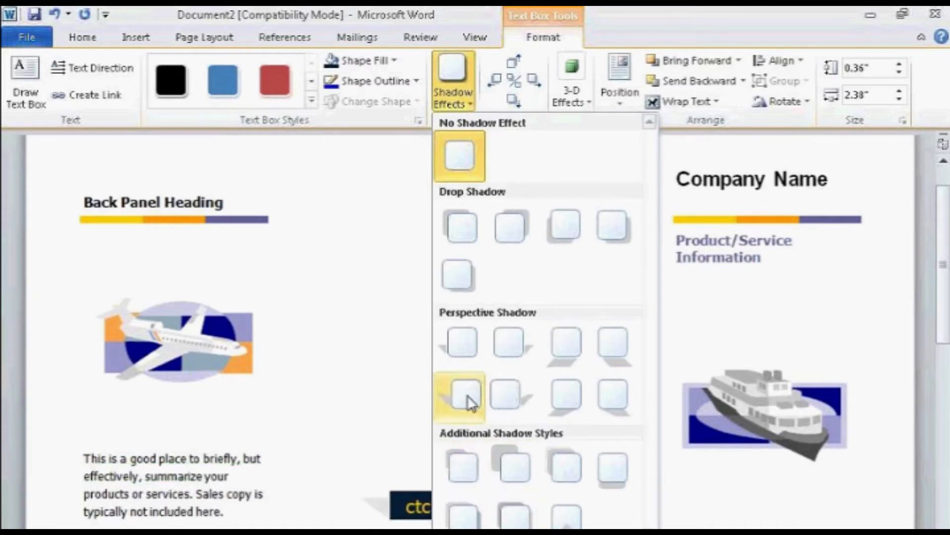
left_click(459, 352)
left_click(435, 435)
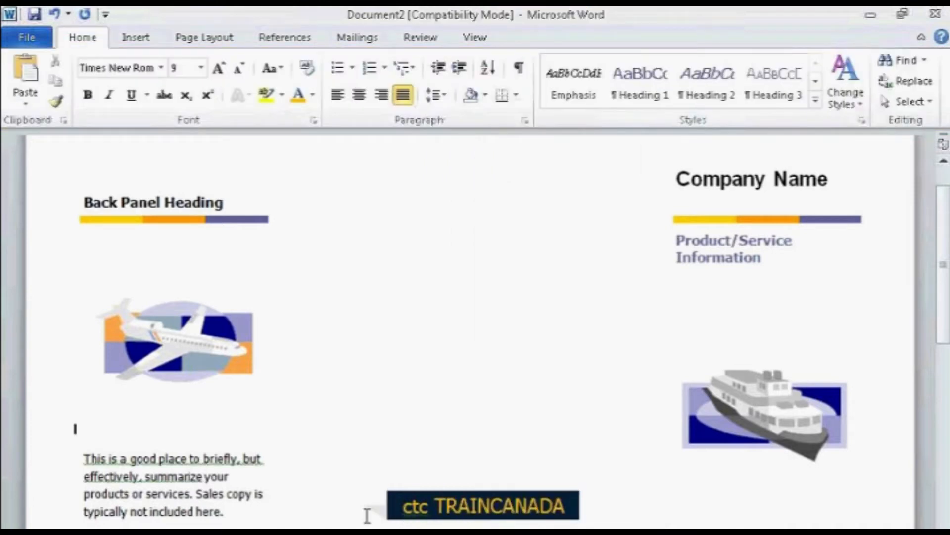
Examine the brochure's editable elements across both pages, selecting the center text box, the pictures and the front panel's Company Name in turn.
left_click(395, 506)
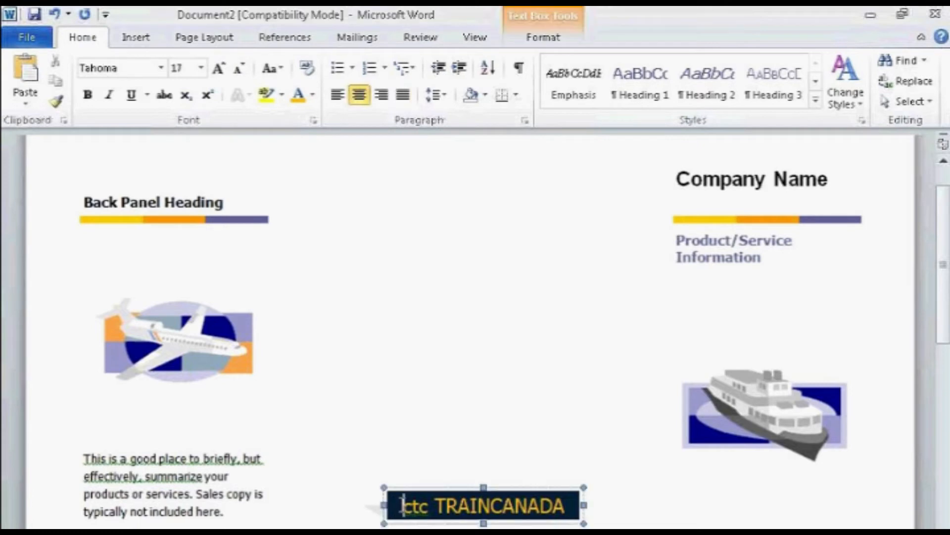
left_click(404, 488)
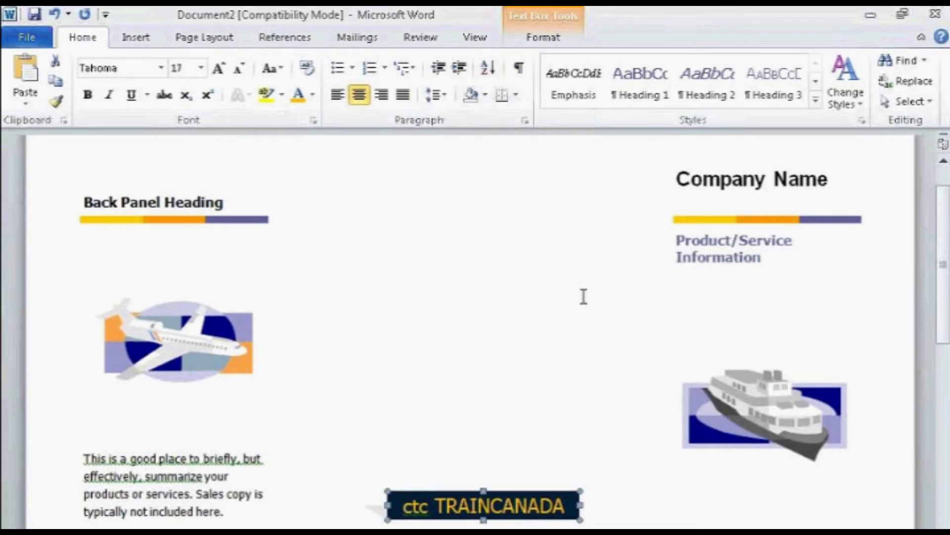
left_click(764, 409)
left_click(170, 346)
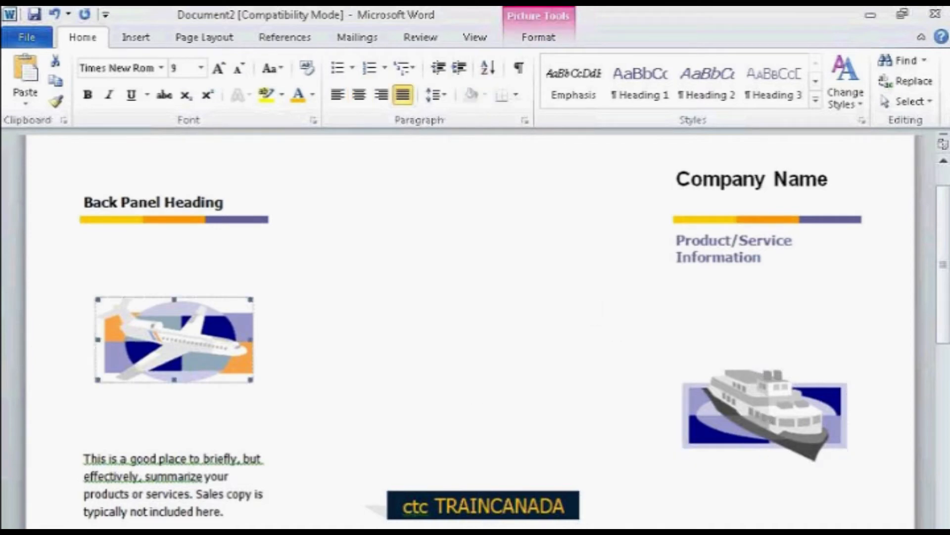
left_click(384, 348)
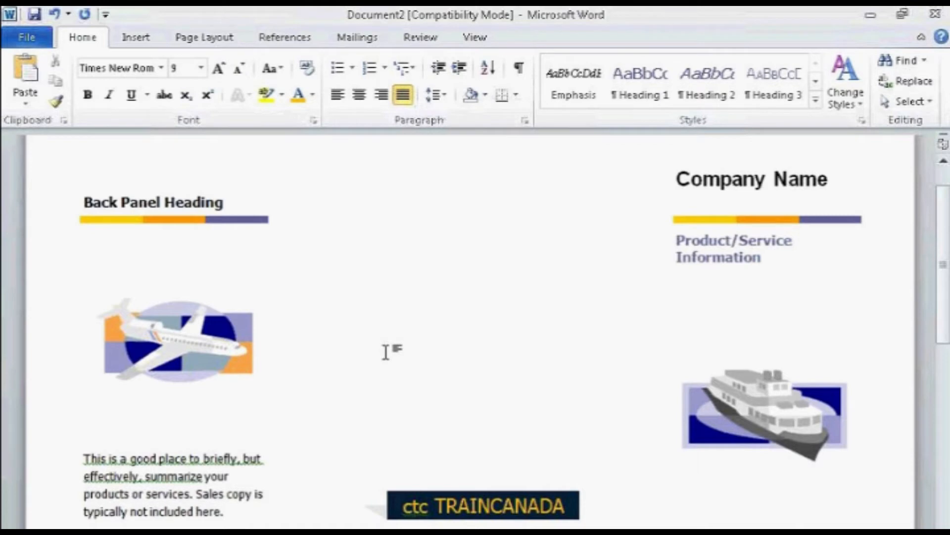
scroll(385, 351, "down", 3)
scroll(386, 352, "up", 4)
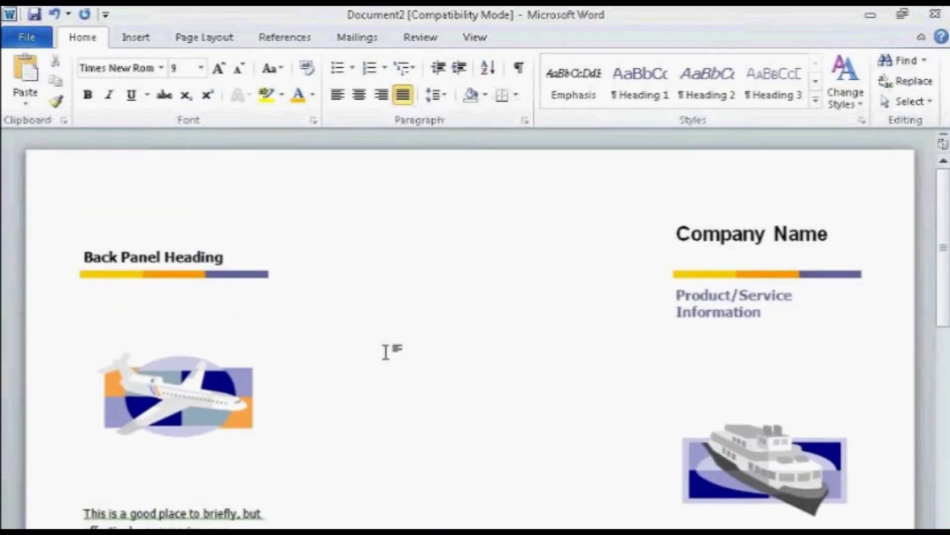
left_click(799, 236)
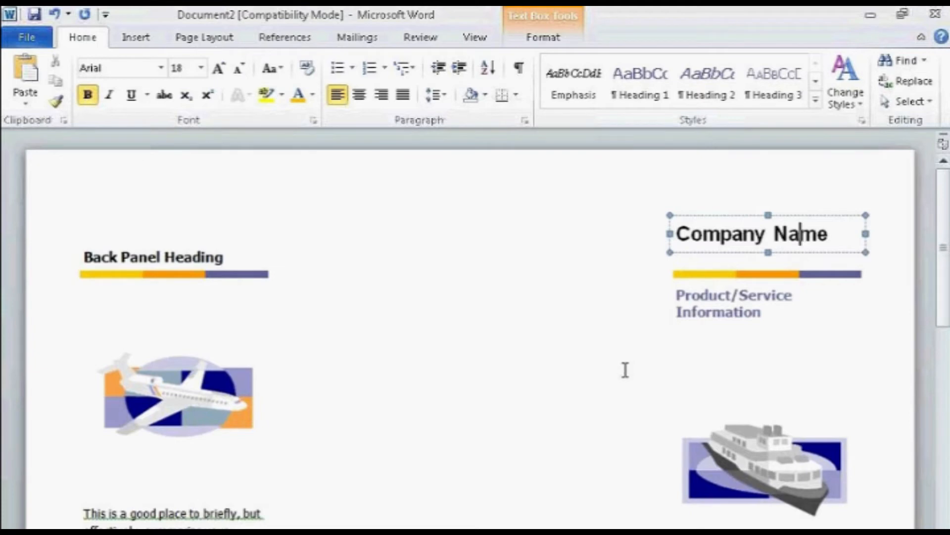
scroll(625, 368, "down", 5)
scroll(625, 369, "down", 6)
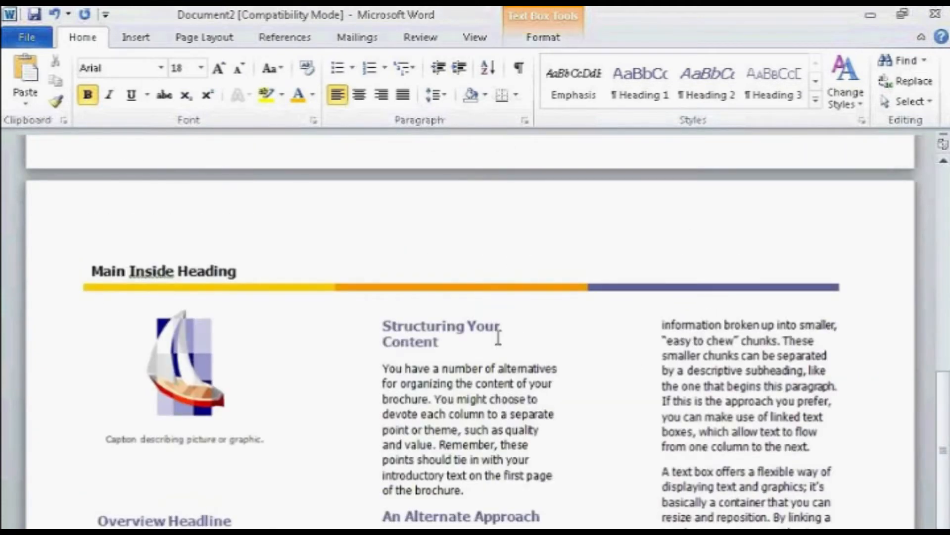
scroll(339, 366, "up", 5)
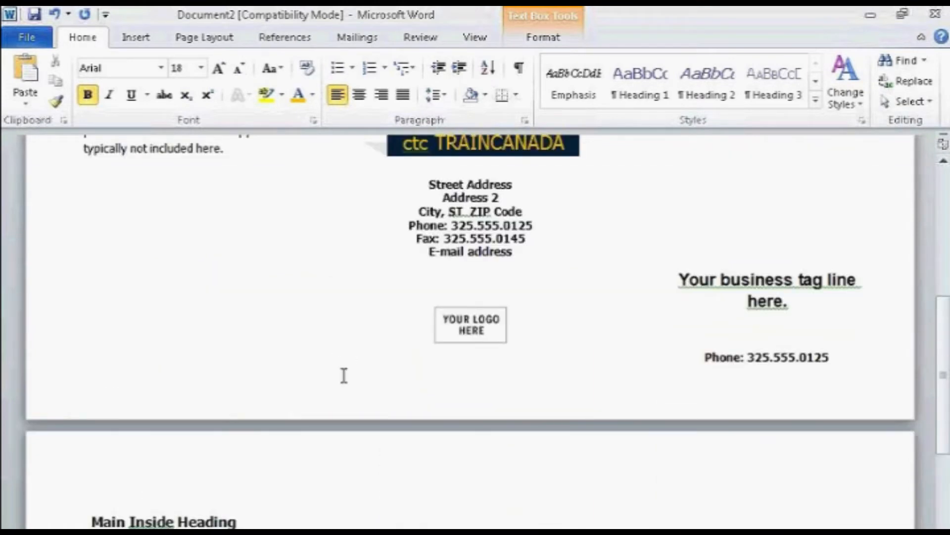
scroll(344, 375, "up", 6)
Recolor the airplane picture on the back panel to Grayscale.
left_click(159, 360)
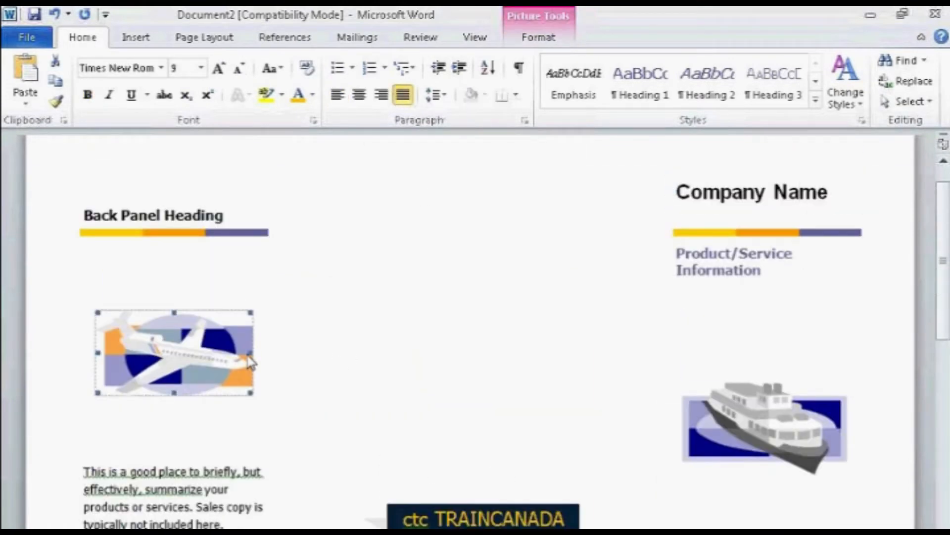
left_click(532, 40)
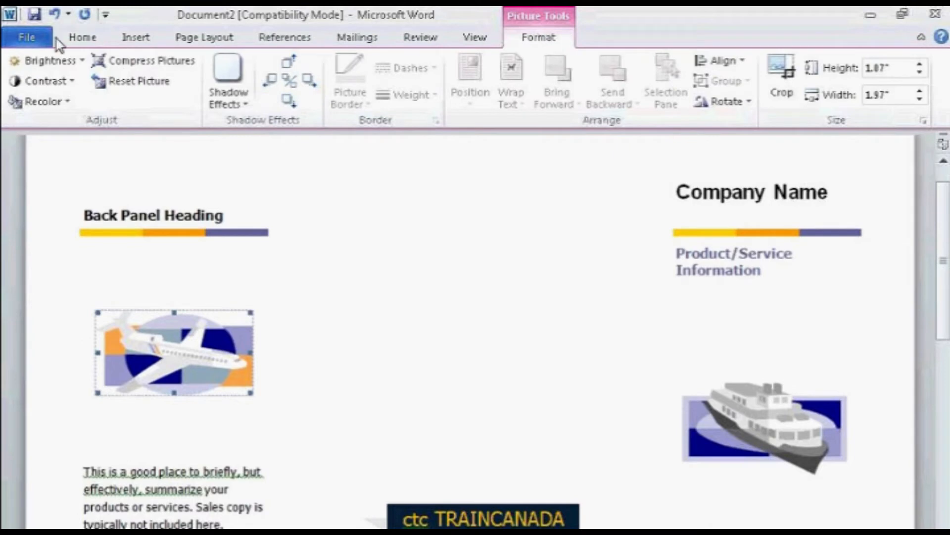
left_click(42, 102)
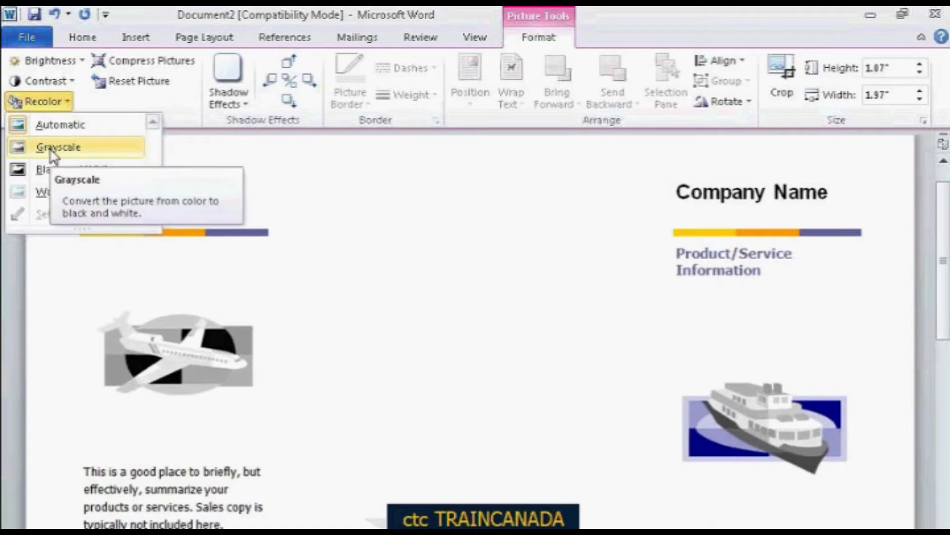
left_click(53, 155)
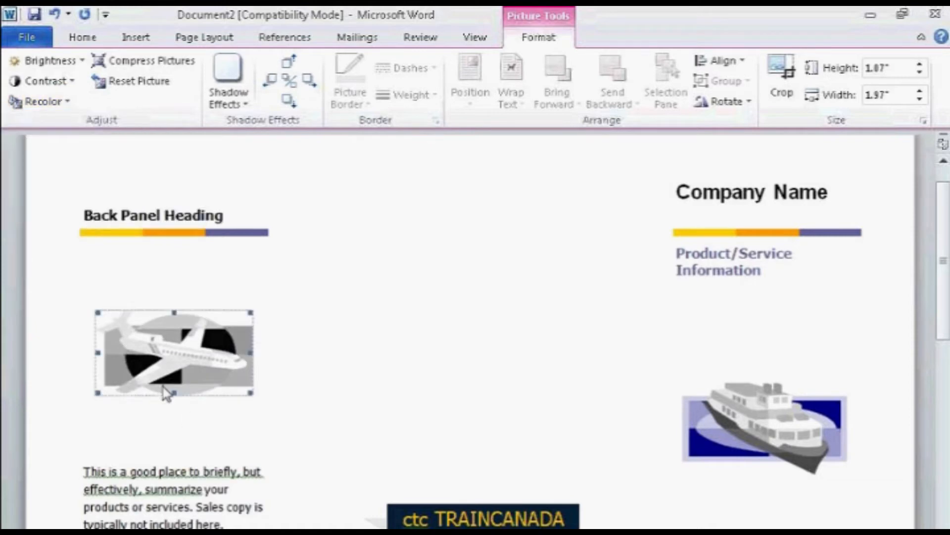
Replace the opening sentence of the back panel's body text, before "Sales copy", with "RFGDFGDFGSDFGSDF" and deselect the text box.
left_click(301, 371)
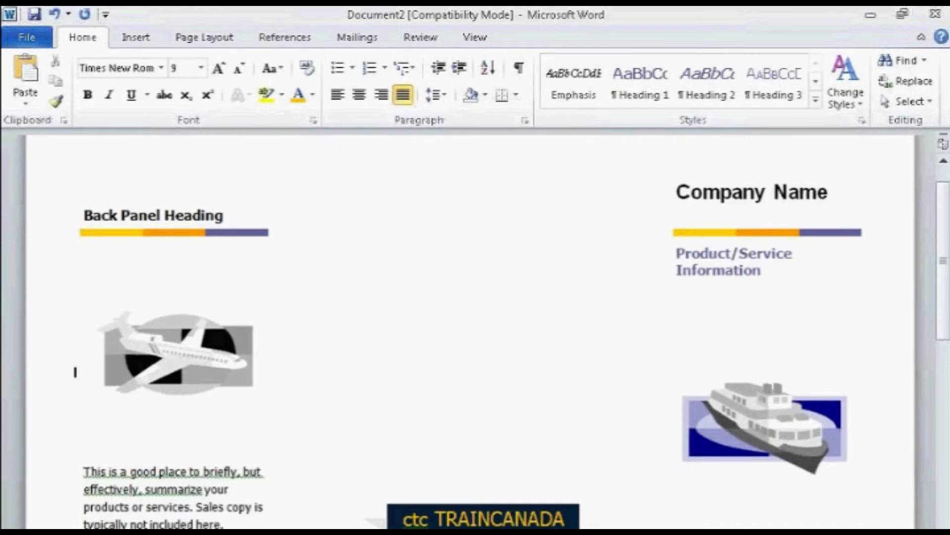
left_click(152, 505)
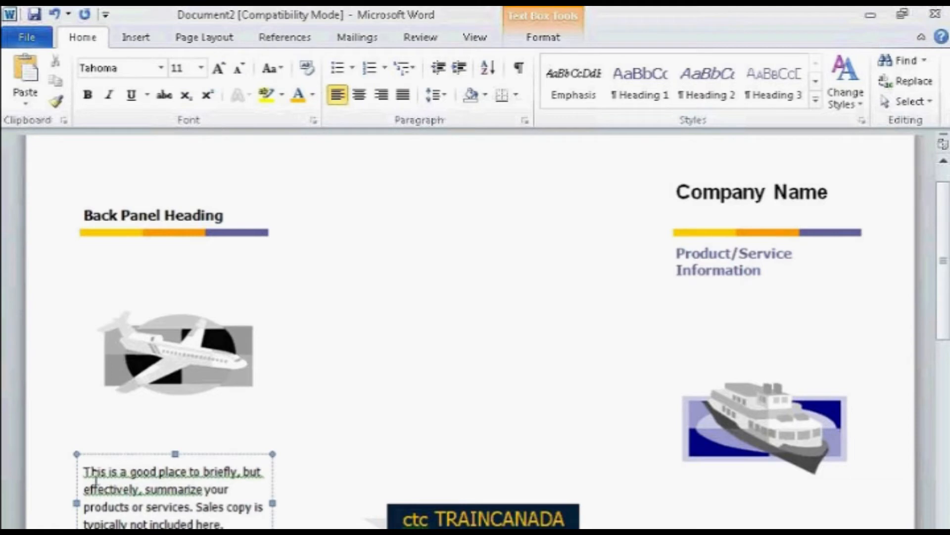
left_click(96, 454)
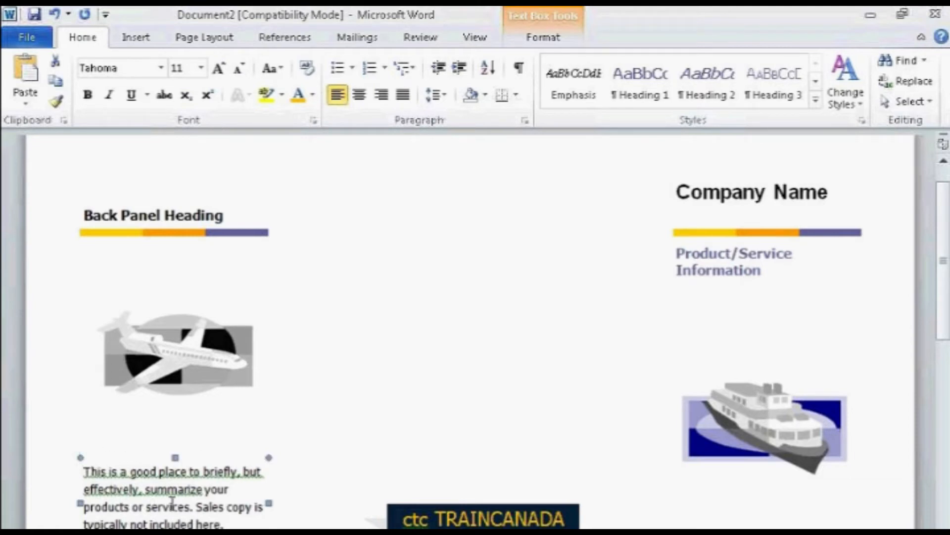
left_click(166, 469)
left_click_drag(83, 471, 154, 519)
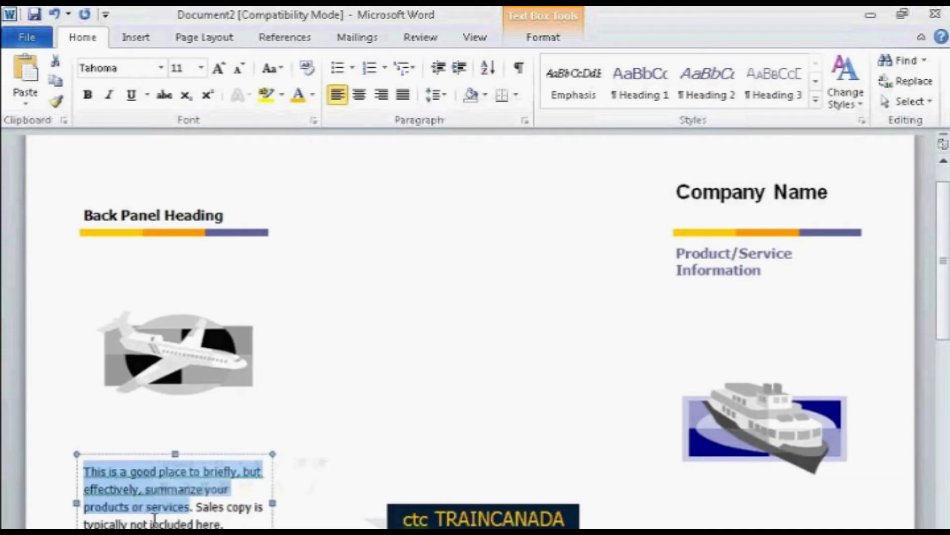
type("RFGDFGDFGSDFGSDF. Sales copy")
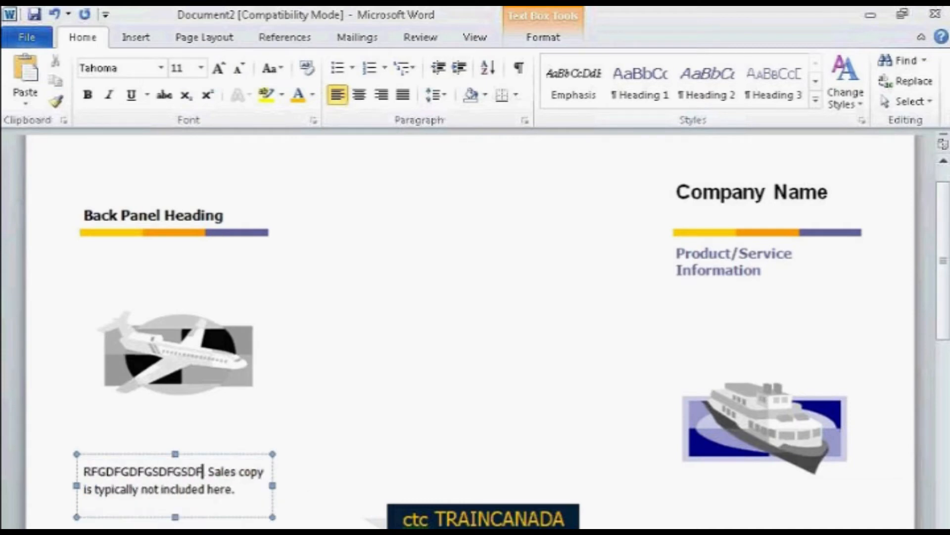
left_click(174, 525)
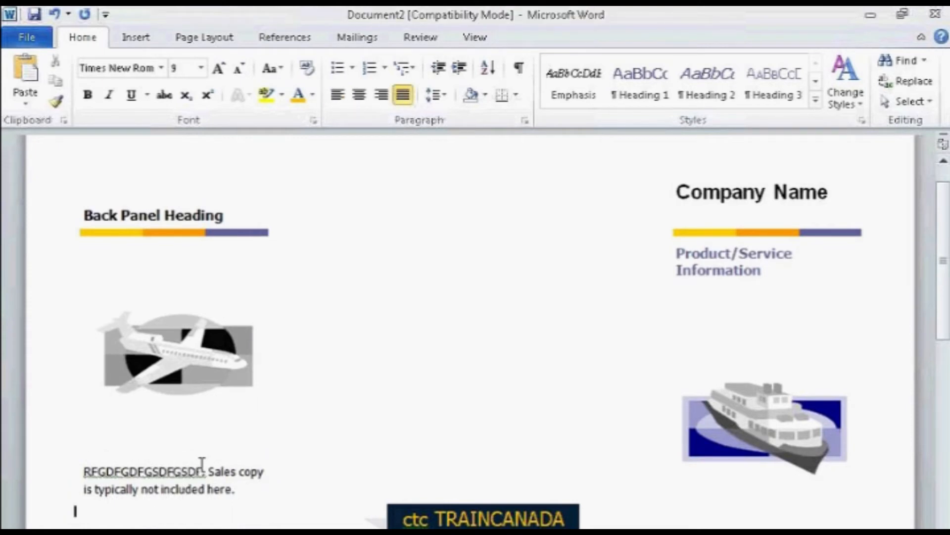
Look over the edited brochure once more and close it without saving the changes.
scroll(712, 453, "down", 2)
scroll(713, 451, "down", 10)
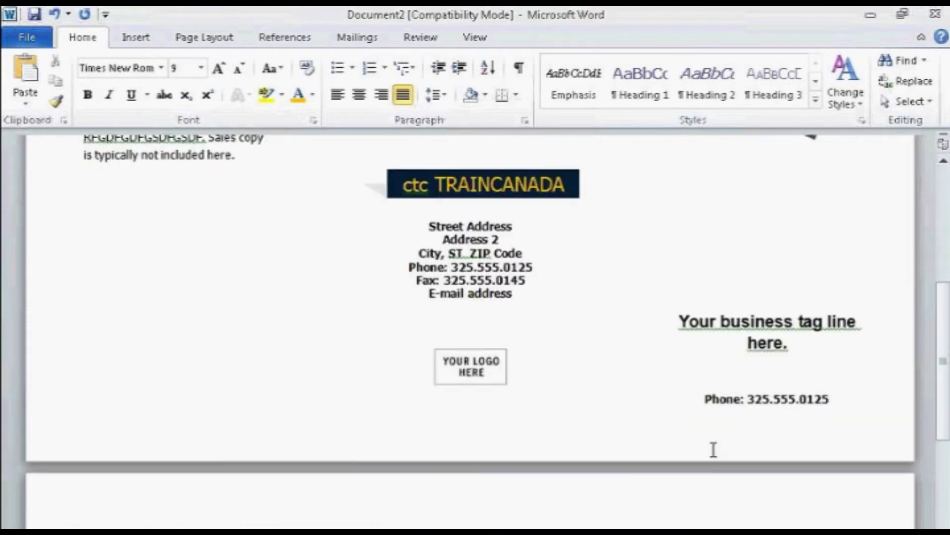
scroll(713, 450, "down", 3)
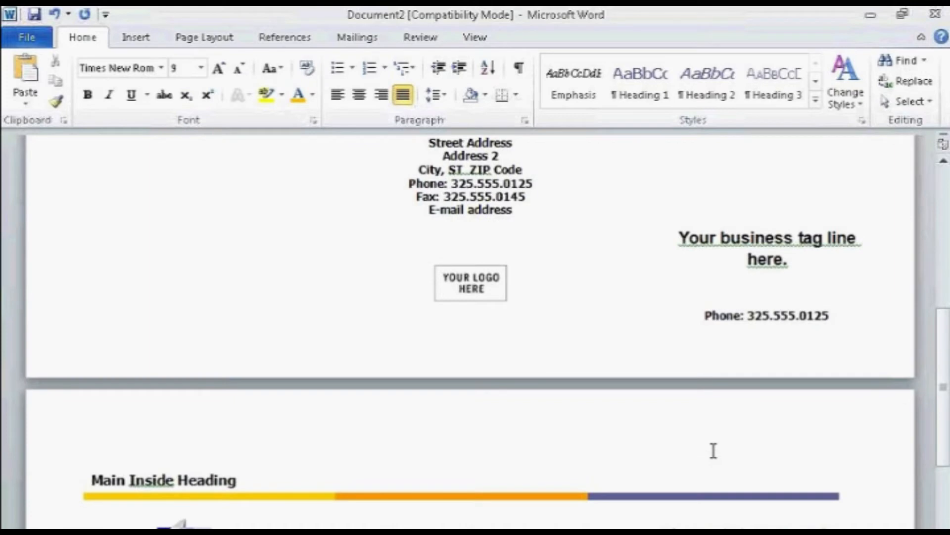
scroll(703, 447, "up", 9)
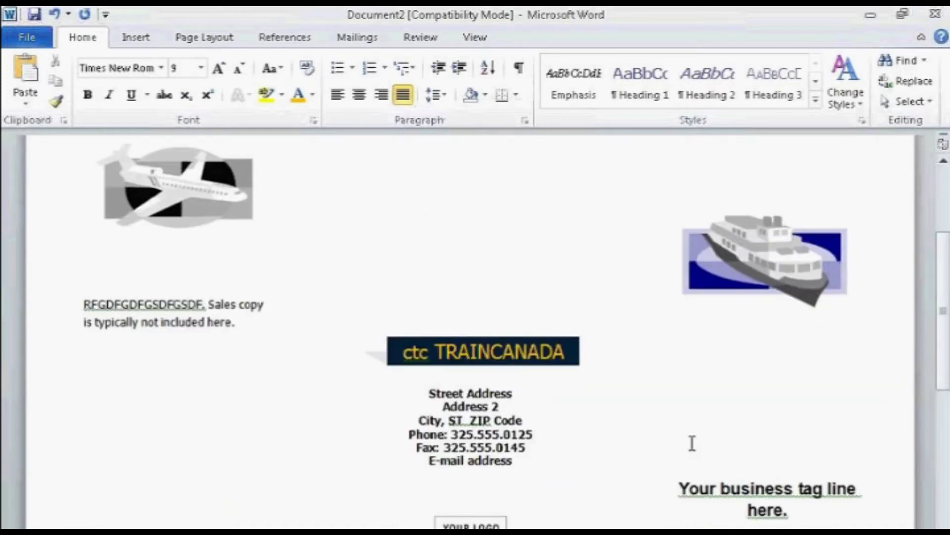
left_click(932, 20)
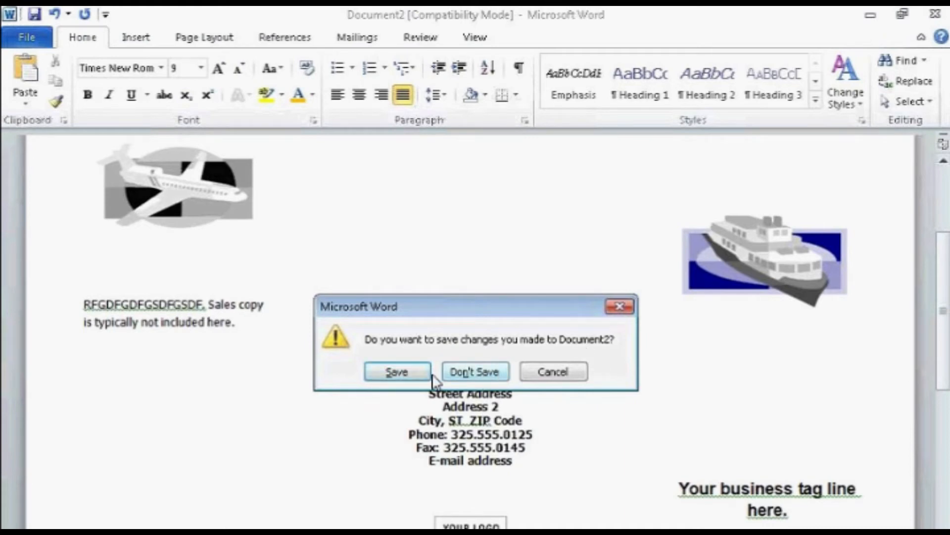
left_click(478, 377)
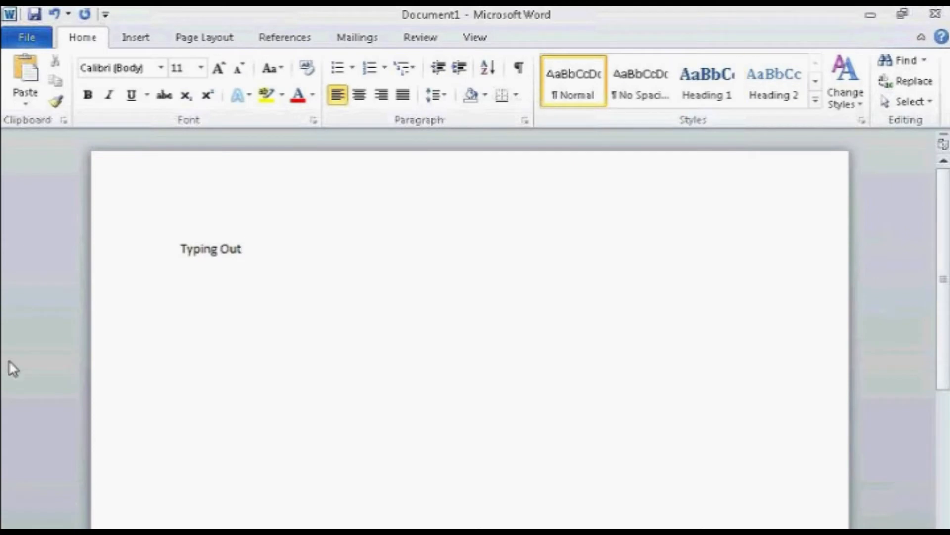
Delete the text "Typing Out" from the blank document.
left_click_drag(256, 254, 174, 265)
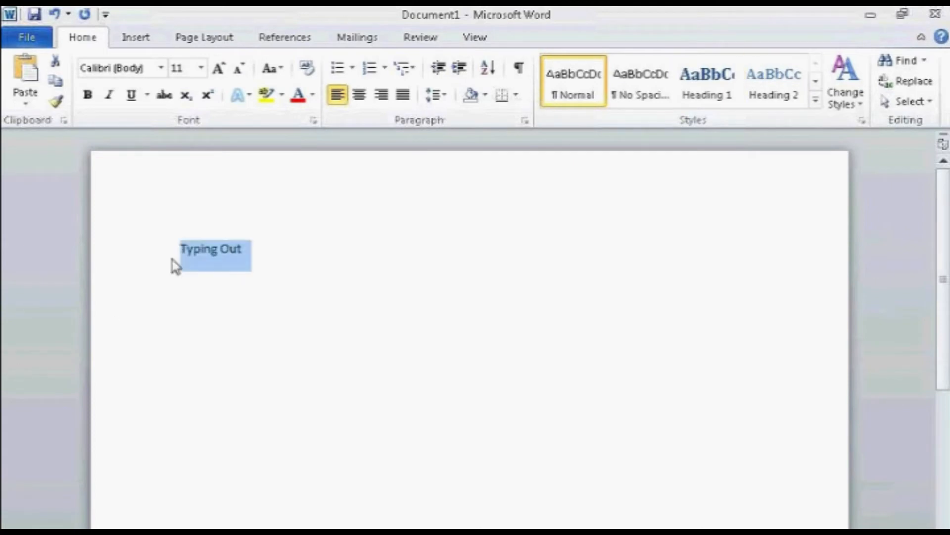
key("Delete")
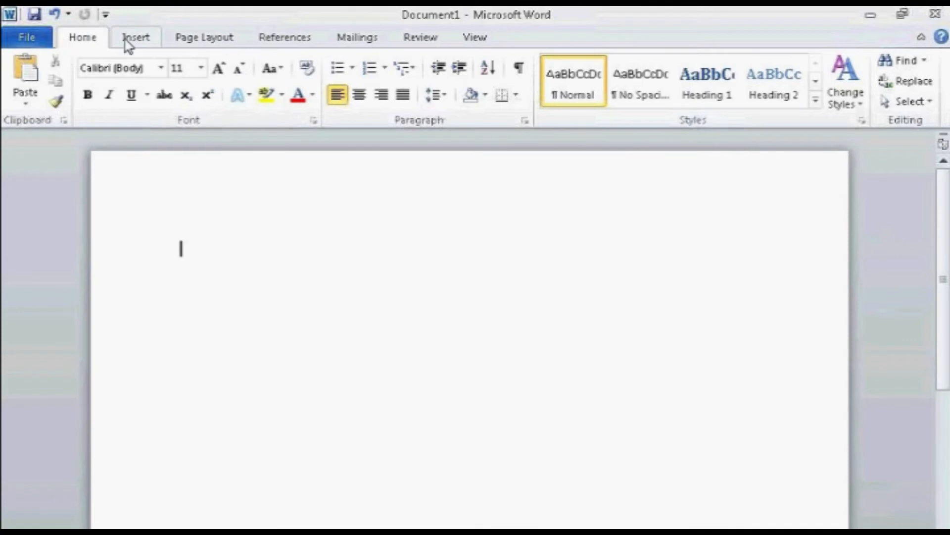
Look through the Insert, Page Layout, Mailings, Review and View command sets and dismiss the Word Help window.
left_click(146, 42)
left_click(201, 44)
left_click(365, 44)
left_click(420, 44)
left_click(468, 43)
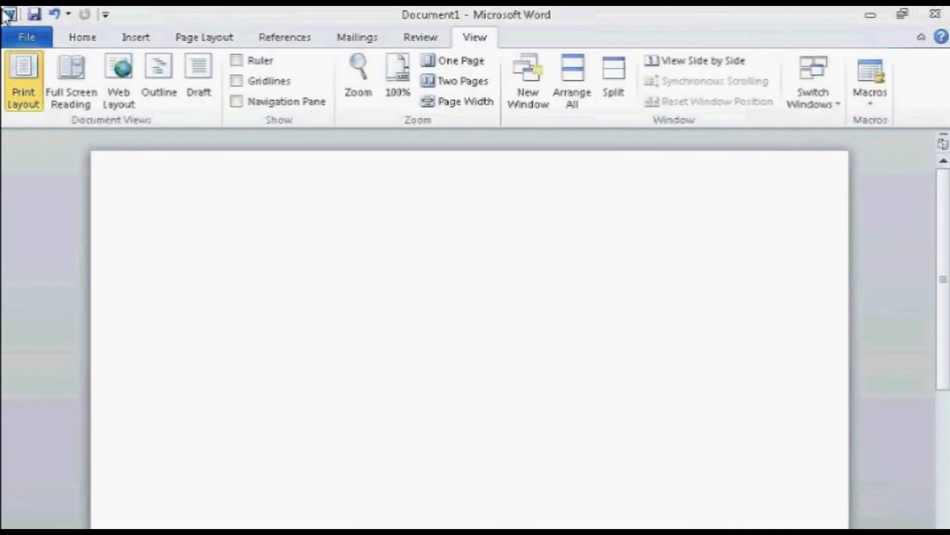
left_click(81, 41)
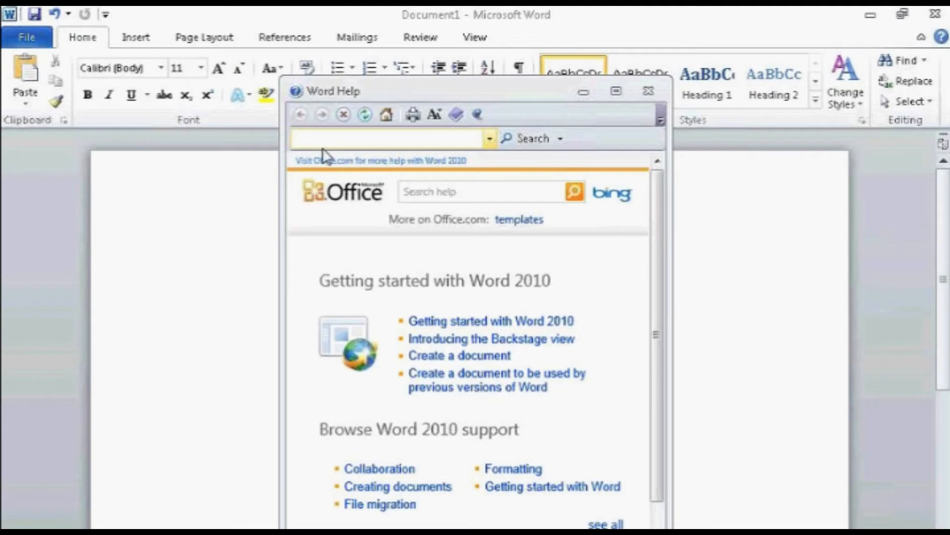
left_click(649, 91)
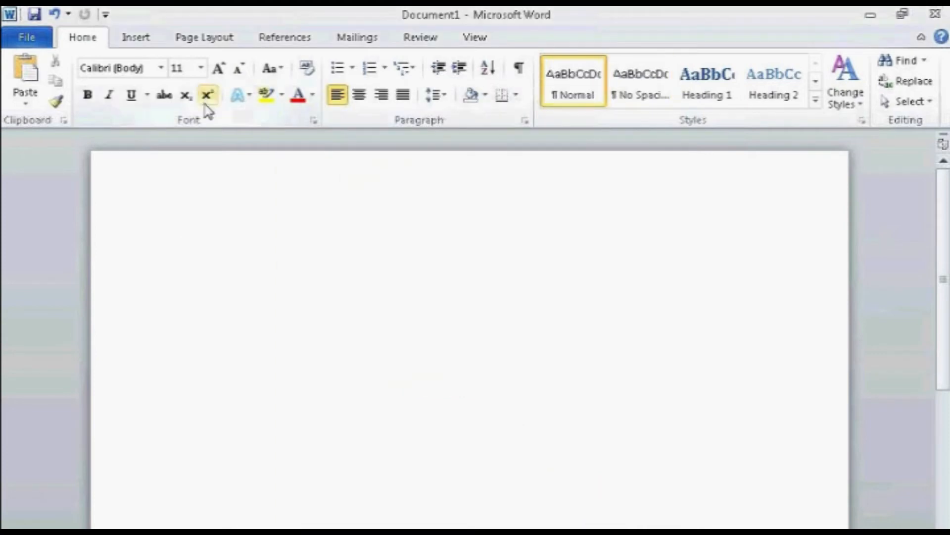
Examine the ribbon commands for inserting, page layout, references, mailings, reviewing and basic formatting, ending on the review commands.
left_click(139, 40)
left_click(221, 41)
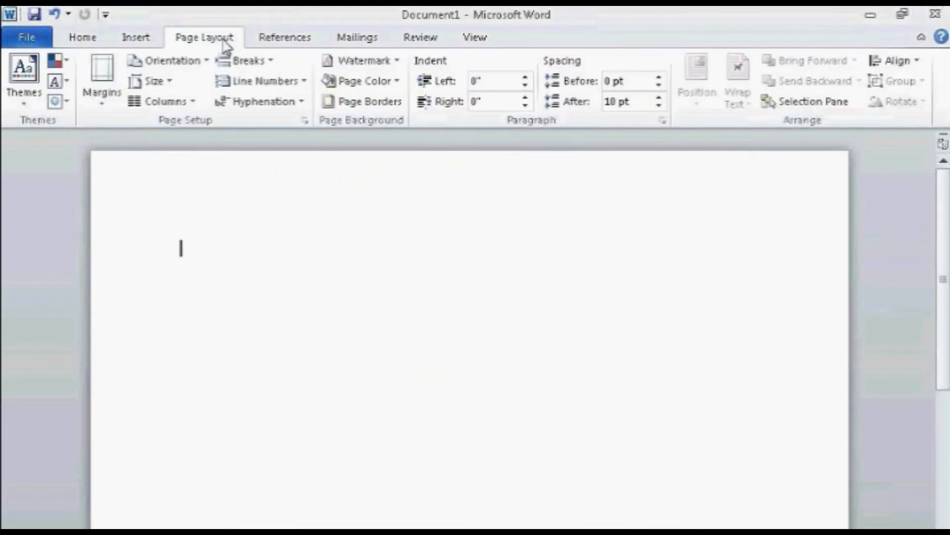
left_click(279, 40)
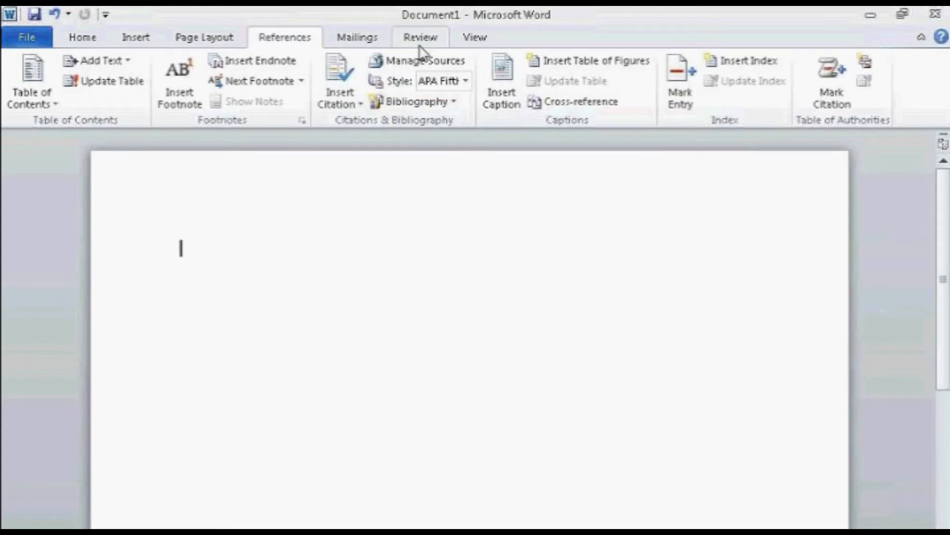
left_click(362, 38)
left_click(438, 39)
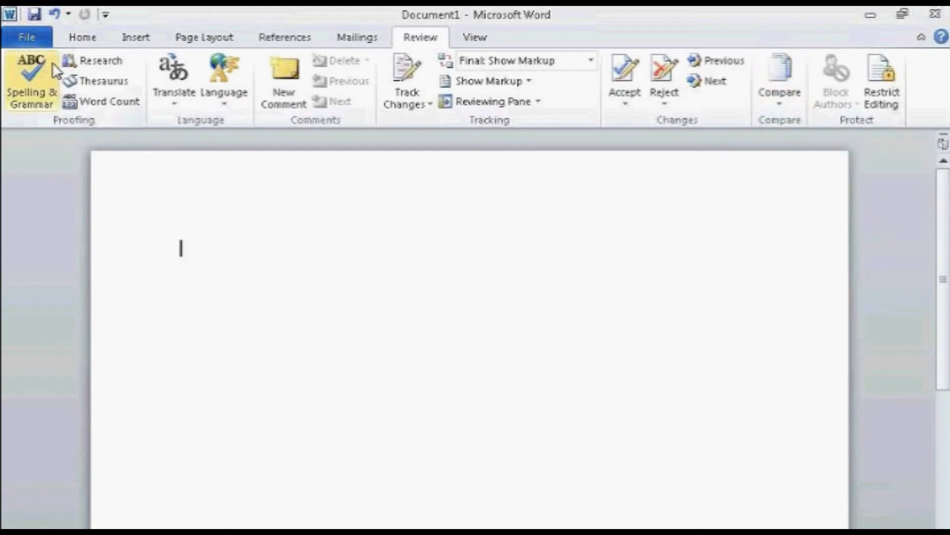
left_click(85, 39)
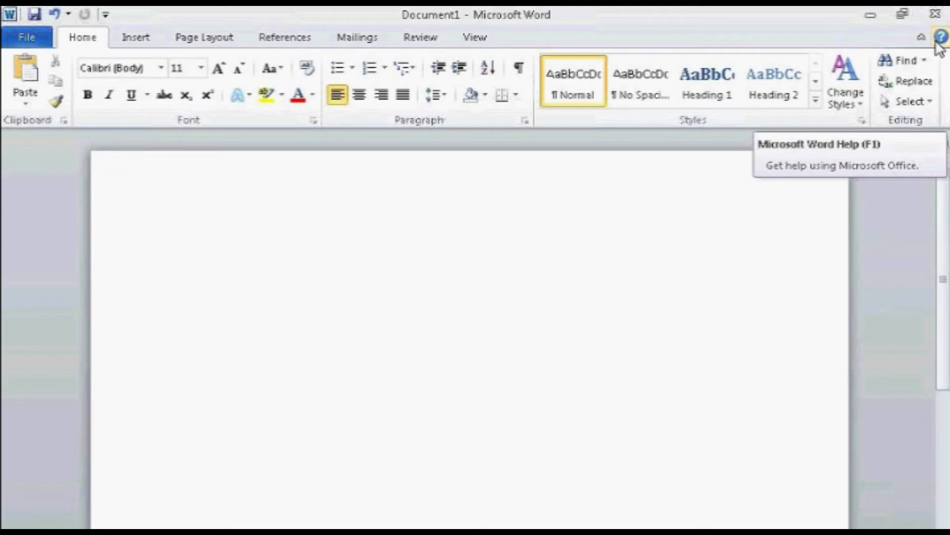
left_click(410, 40)
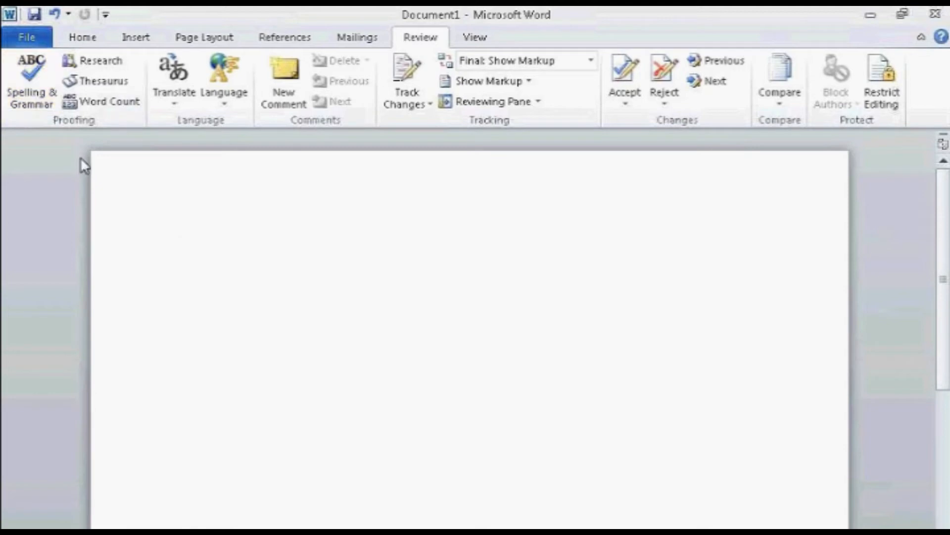
Add the Print Preview and Print command to the Quick Access Toolbar.
left_click(143, 263)
left_click(106, 15)
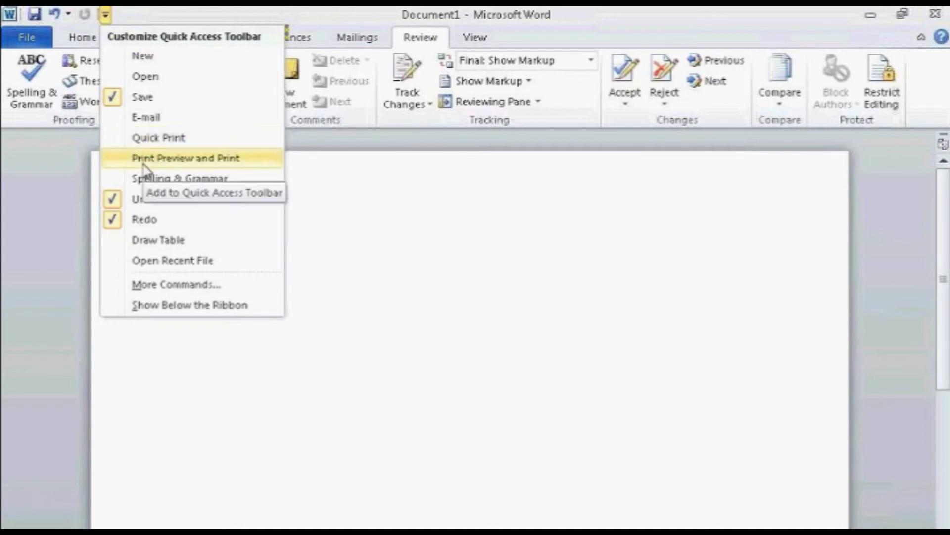
left_click(118, 160)
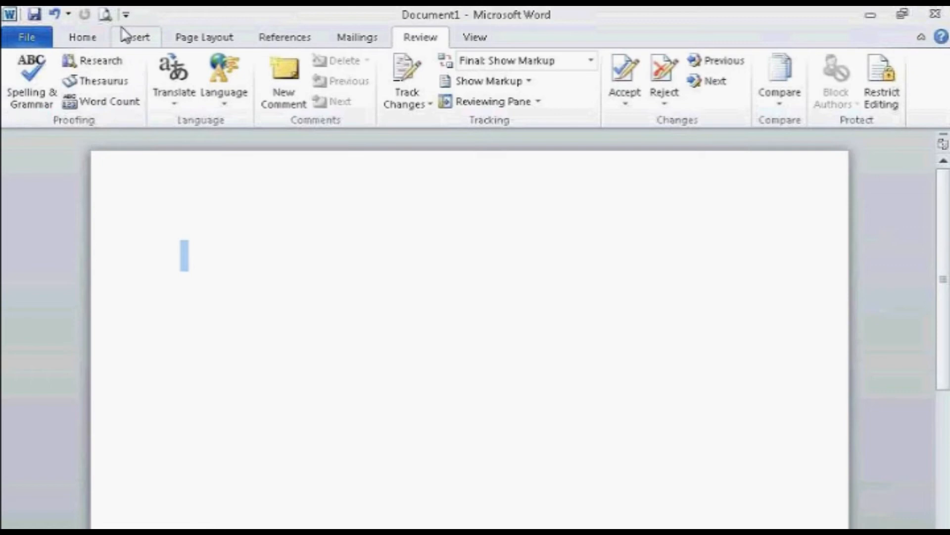
View the document's print preview through the new Quick Access Toolbar shortcut and return to the document.
left_click(106, 19)
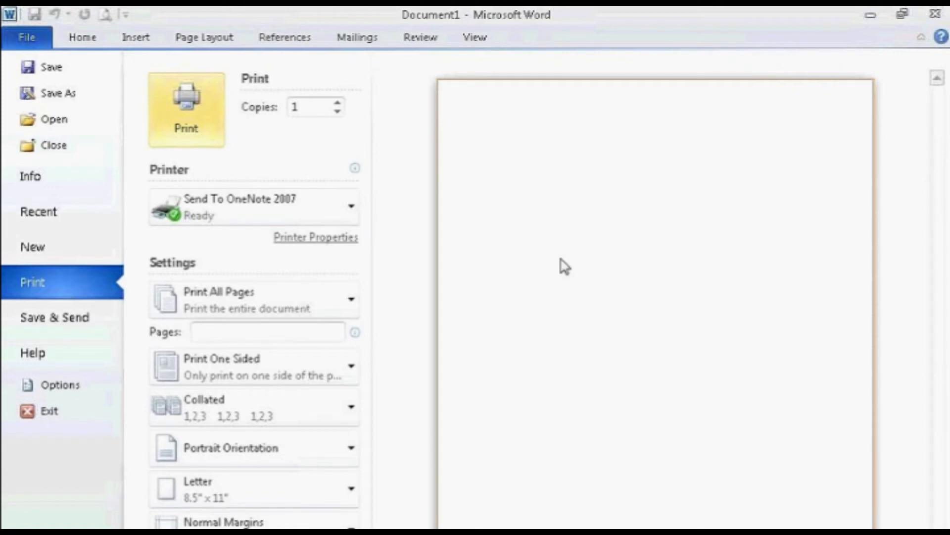
left_click(76, 44)
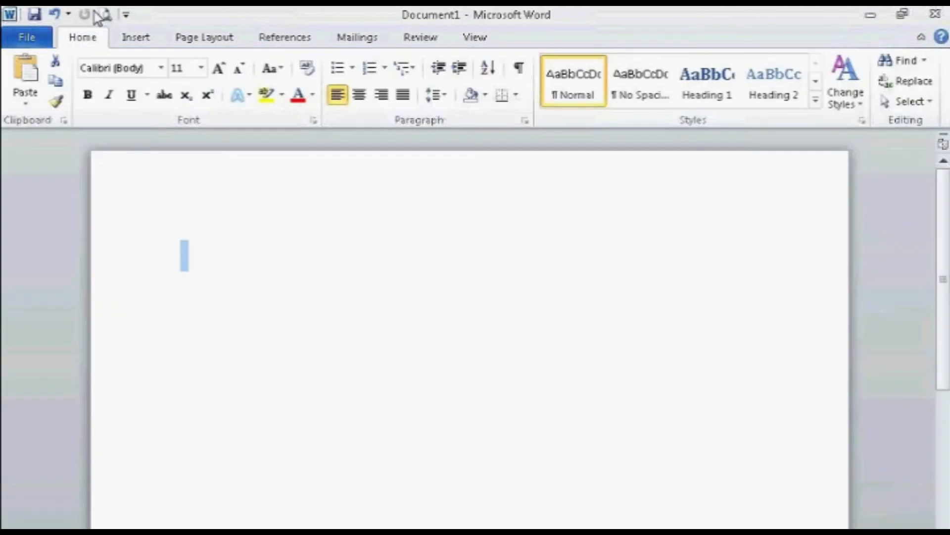
Add the Find command from the popular commands to the Quick Access Toolbar for all documents.
left_click(127, 15)
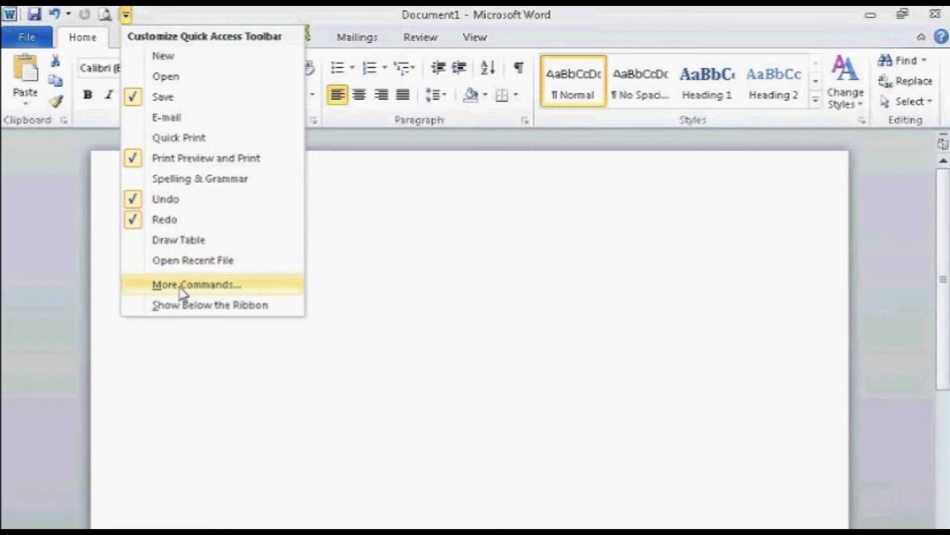
left_click(227, 286)
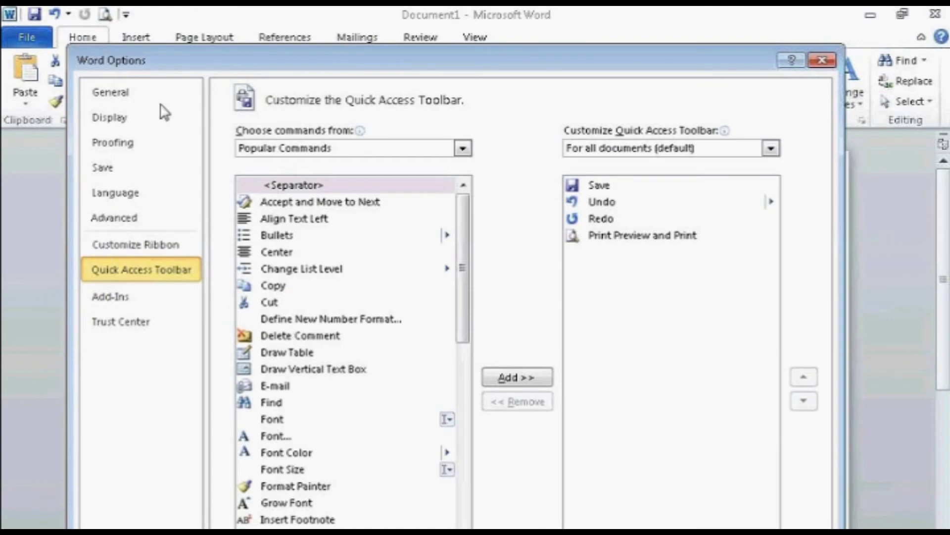
left_click_drag(238, 61, 258, 92)
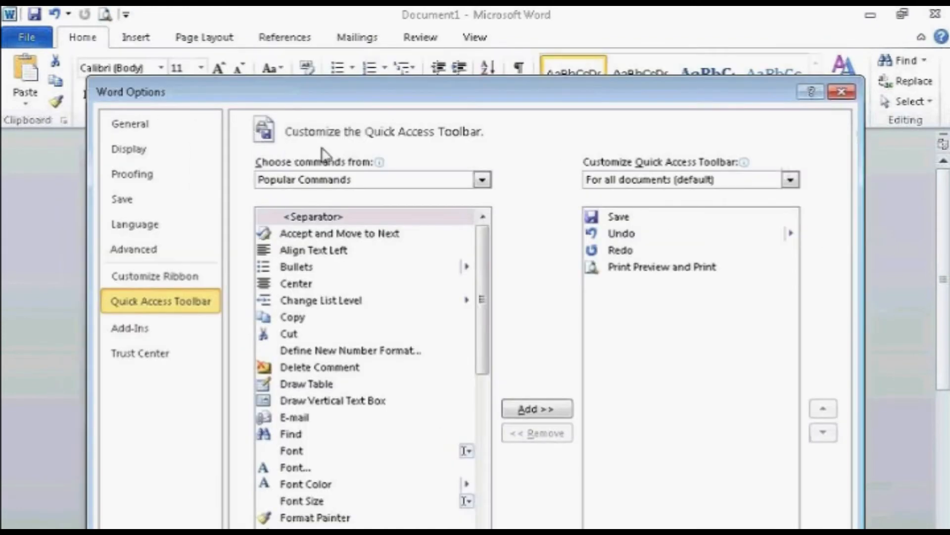
left_click_drag(415, 99, 404, 66)
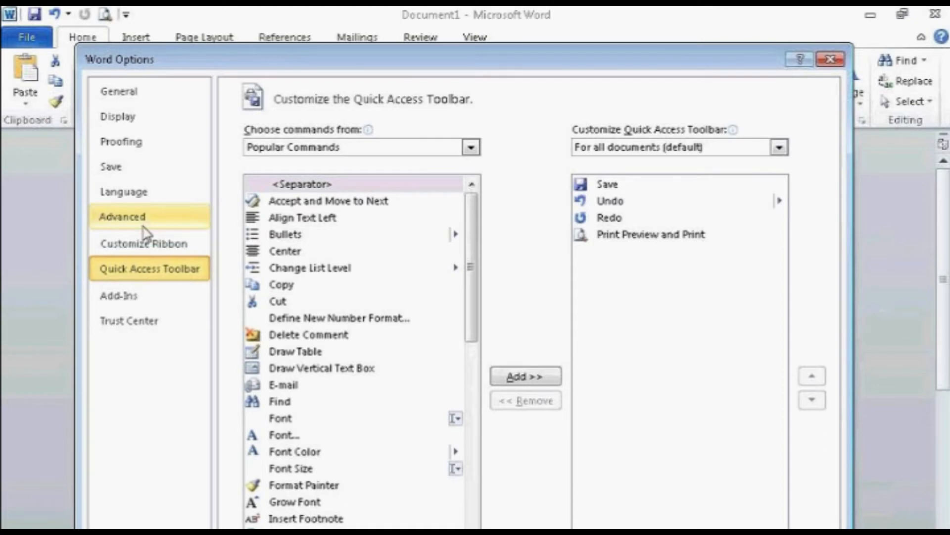
left_click(277, 401)
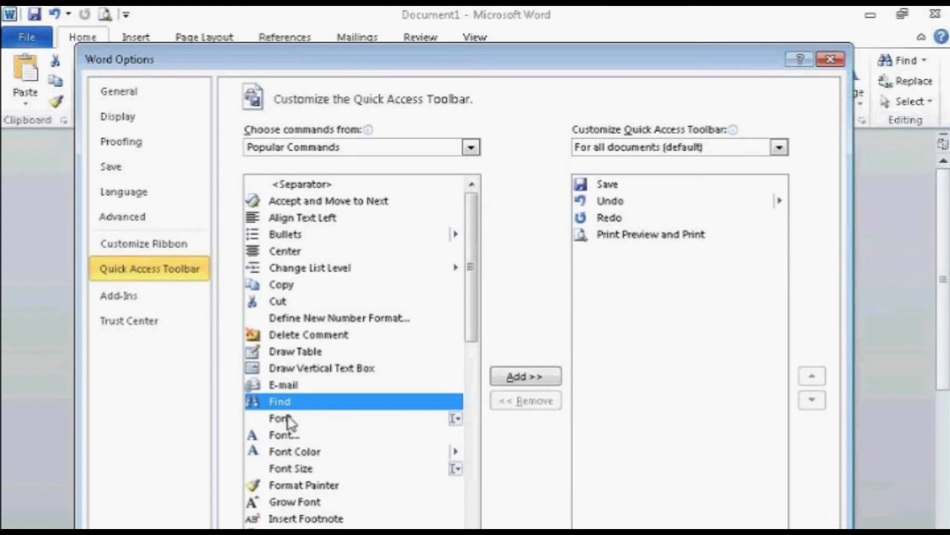
left_click(509, 385)
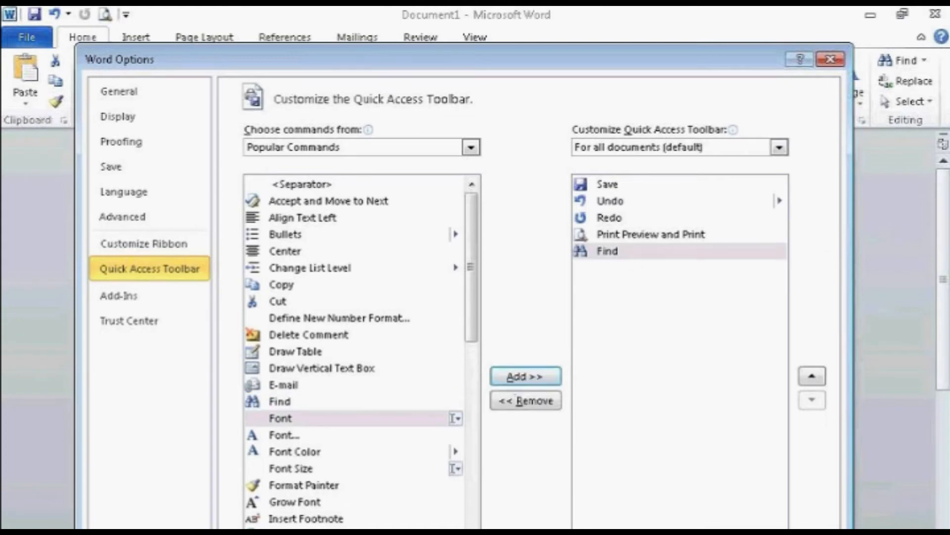
key("Return")
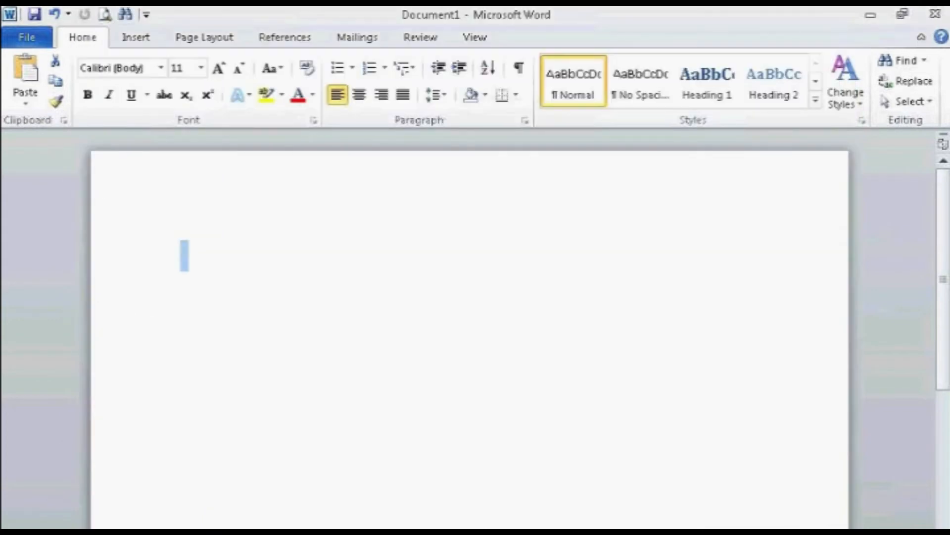
Try the new Find shortcut on the Quick Access Toolbar and close the Navigation pane.
left_click(125, 15)
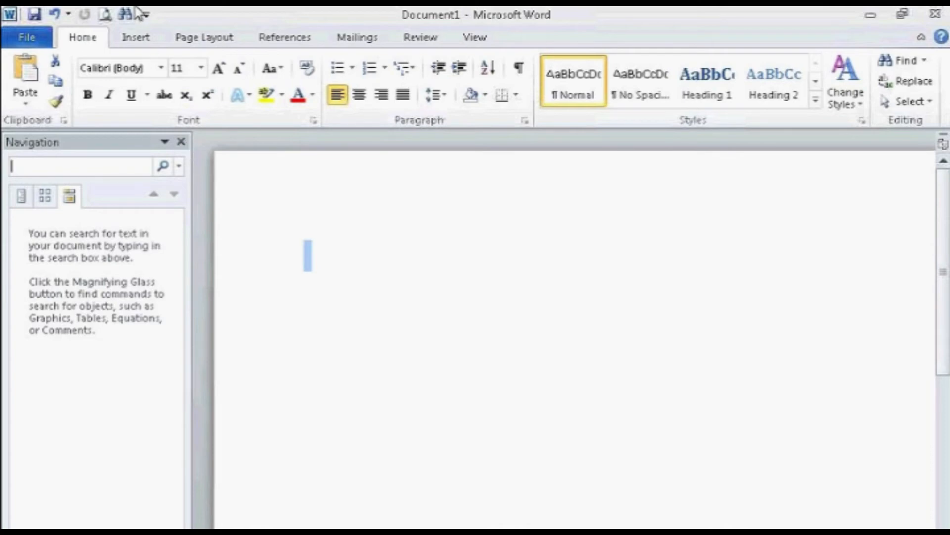
left_click(181, 142)
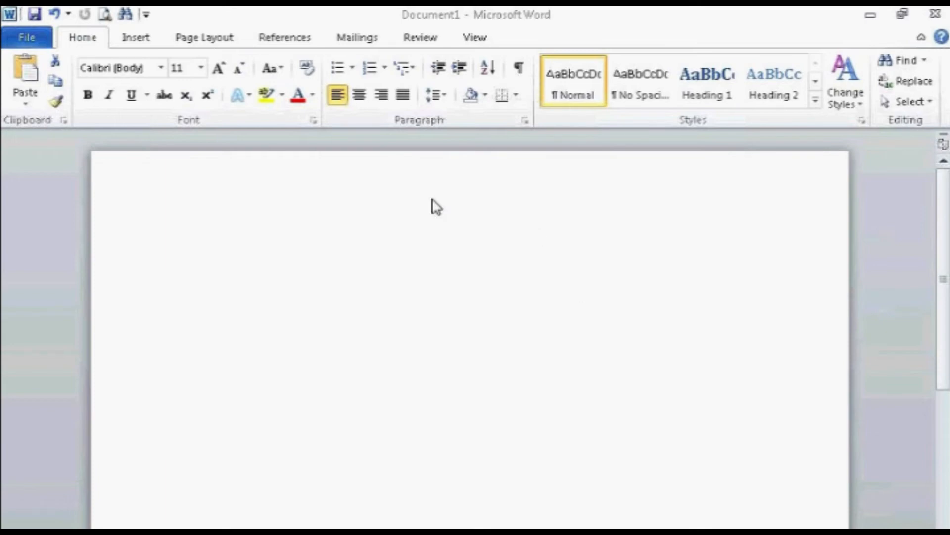
Switch to the open Word practice L2 document and look over its opening section.
left_click(472, 43)
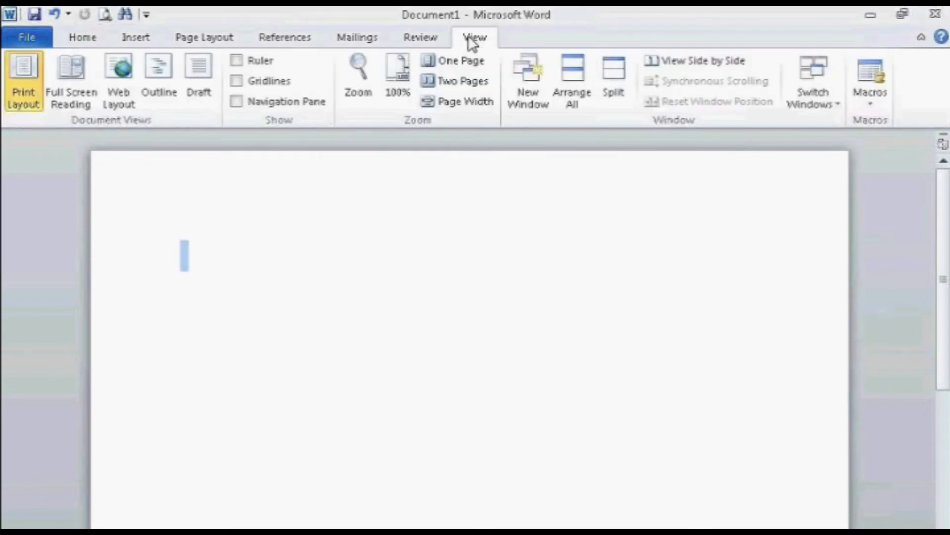
left_click(822, 105)
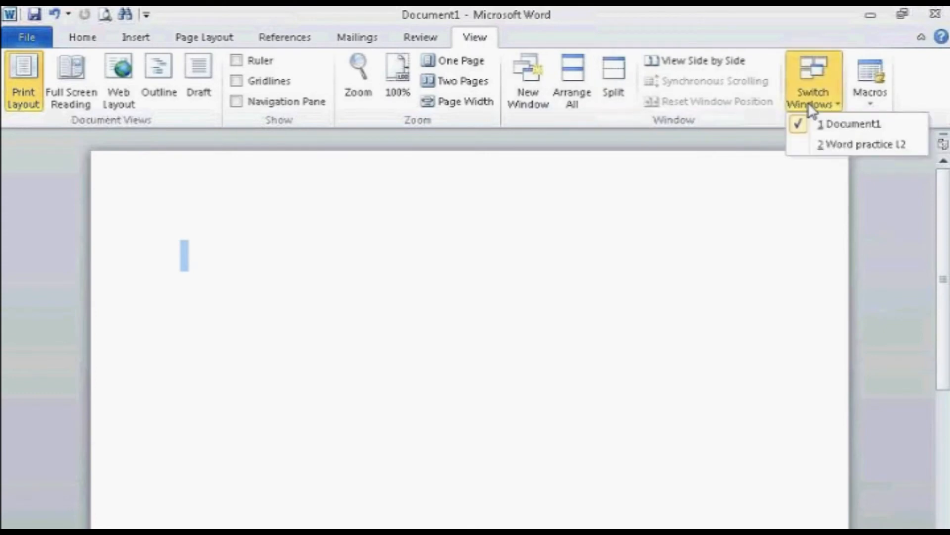
left_click(804, 146)
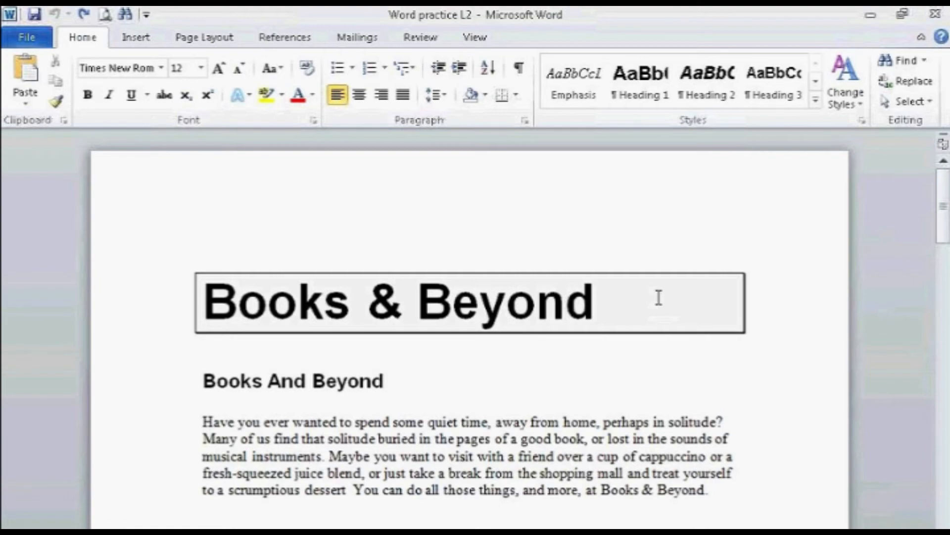
scroll(574, 446, "down", 12)
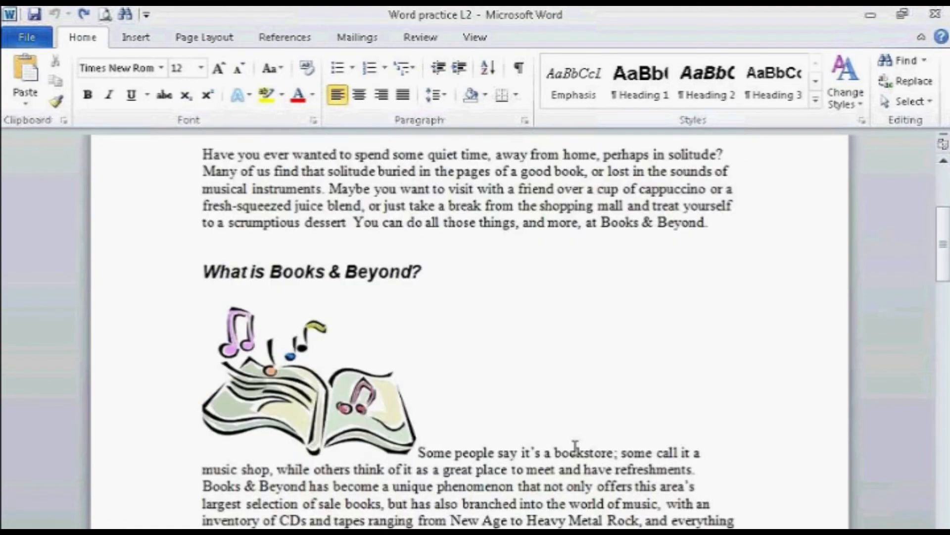
scroll(577, 461, "up", 12)
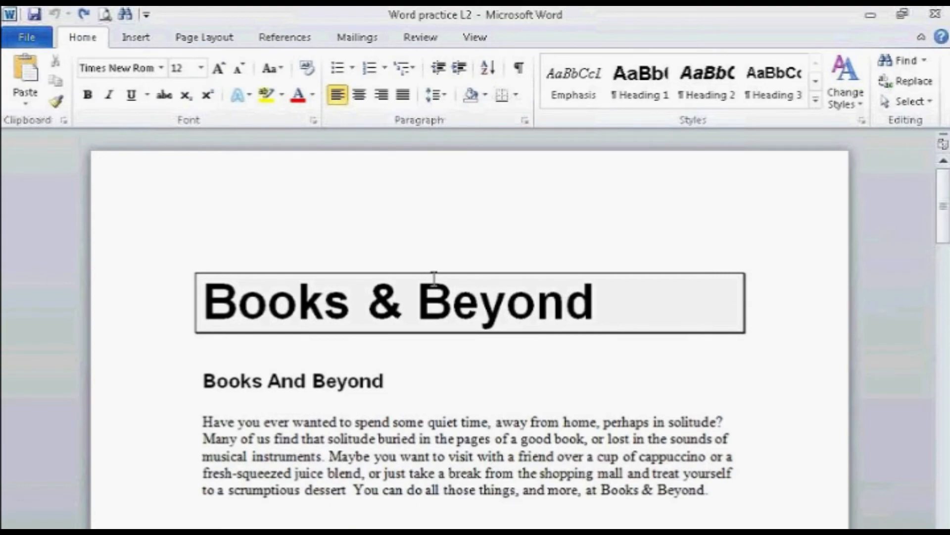
scroll(434, 282, "down", 8)
scroll(432, 287, "up", 5)
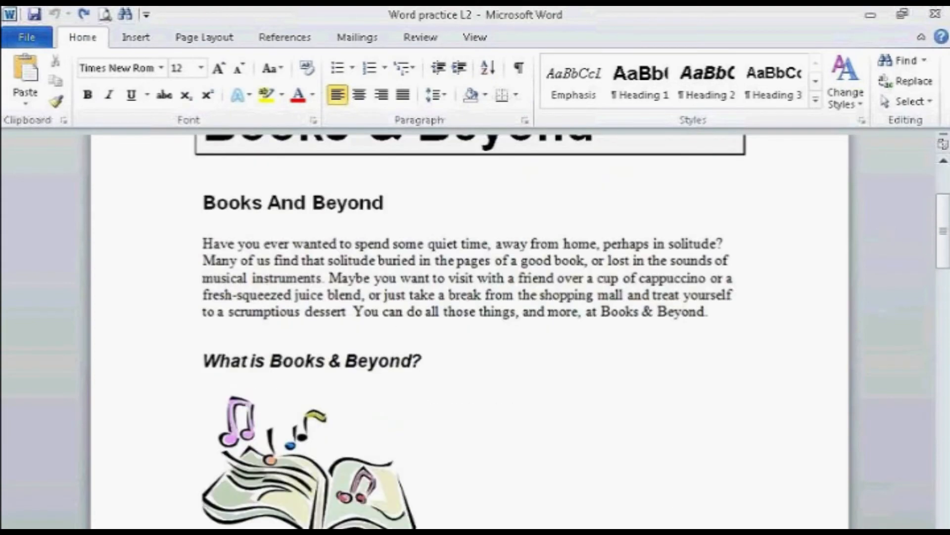
scroll(509, 216, "up", 3)
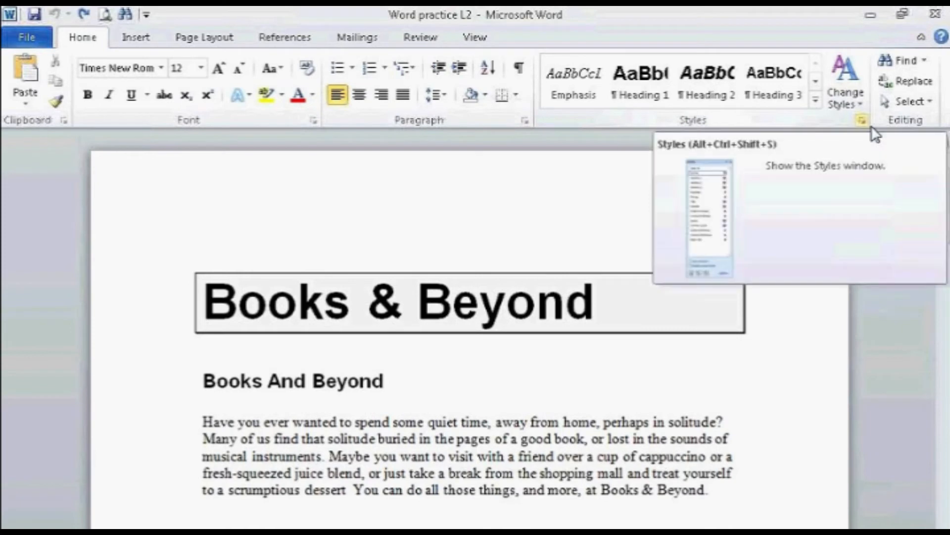
Collapse the ribbon to its tab names and expand it again.
left_click(920, 35)
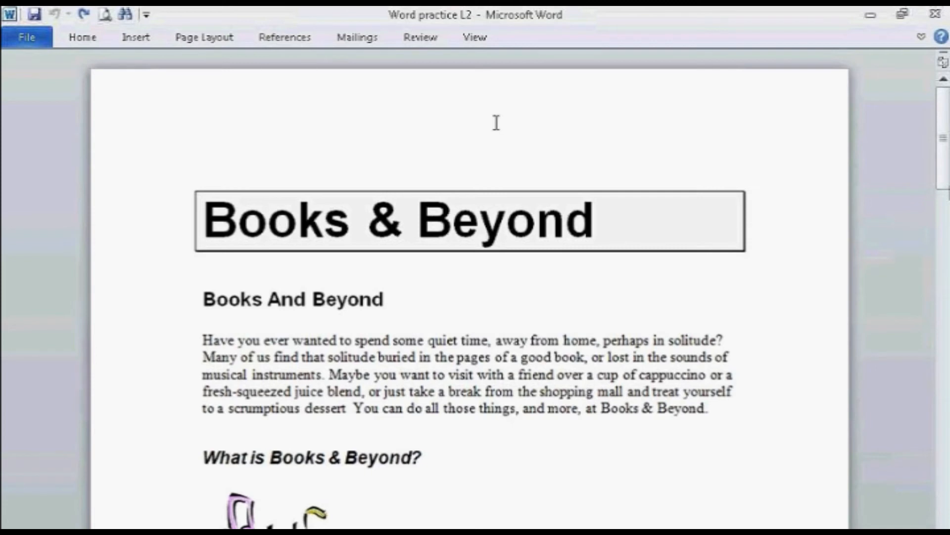
left_click(919, 37)
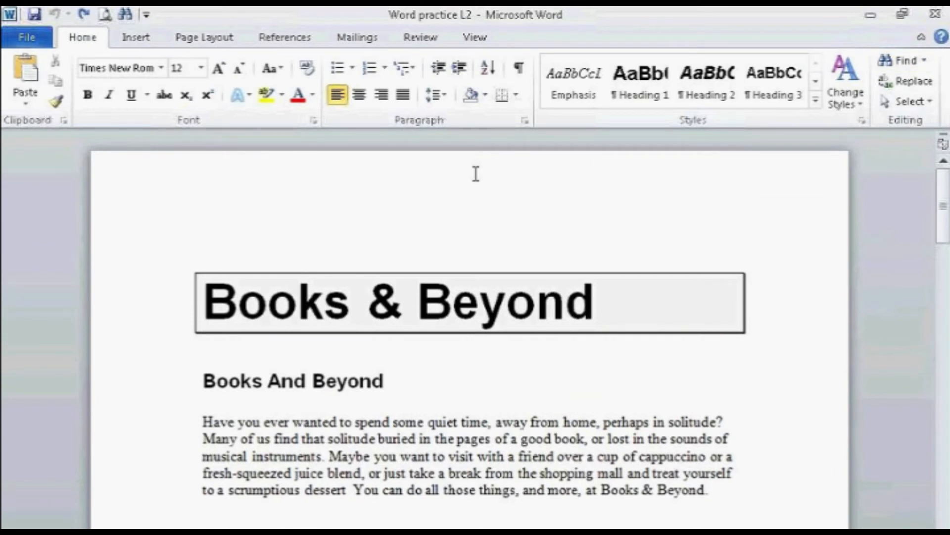
Minimize the ribbon and briefly display the Insert commands over the document.
right_click(476, 41)
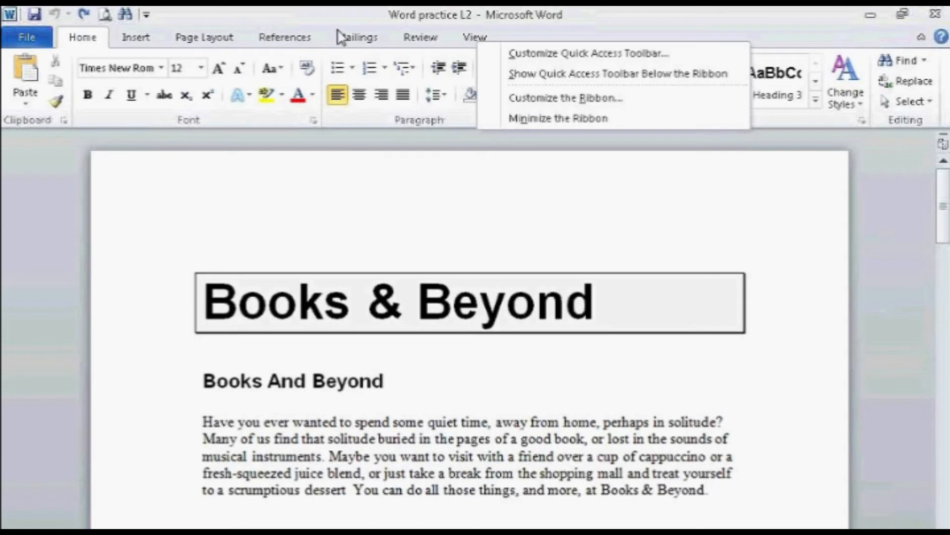
left_click(542, 119)
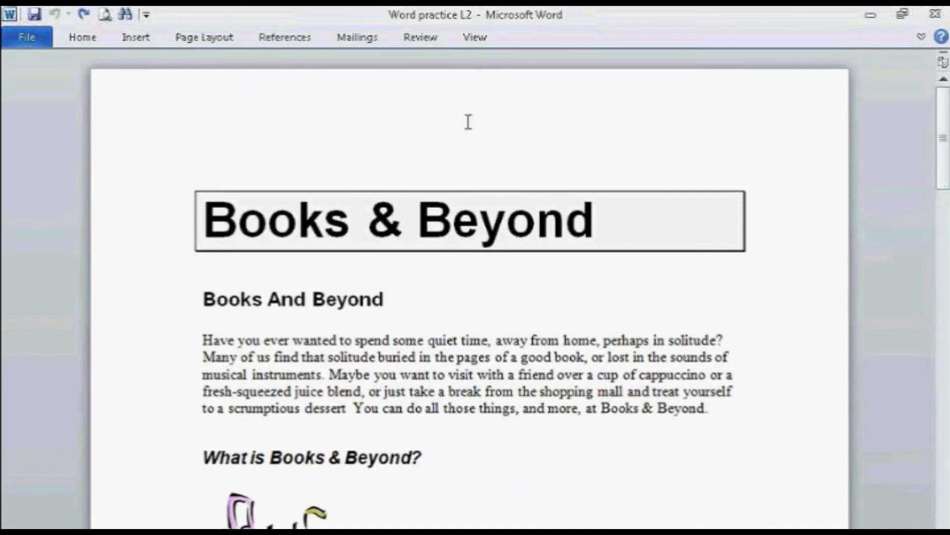
left_click(128, 43)
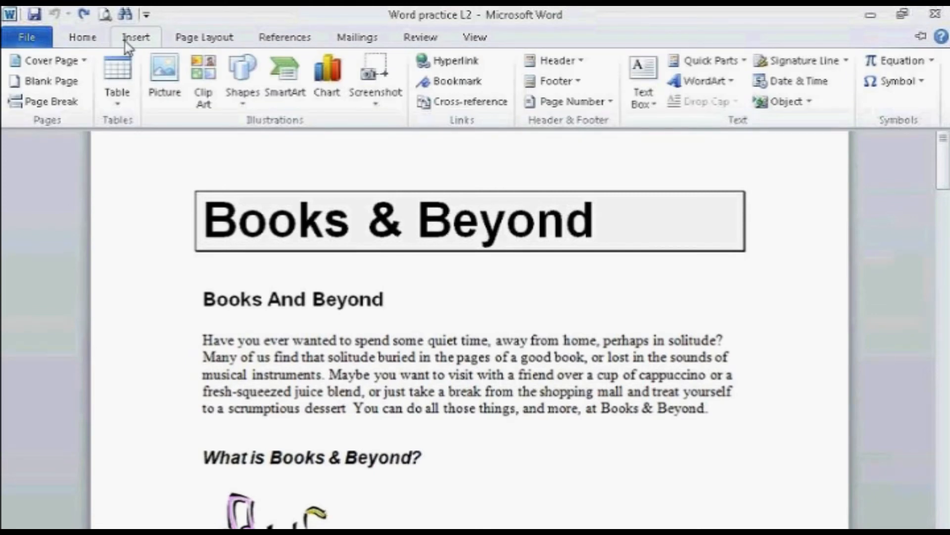
left_click(268, 283)
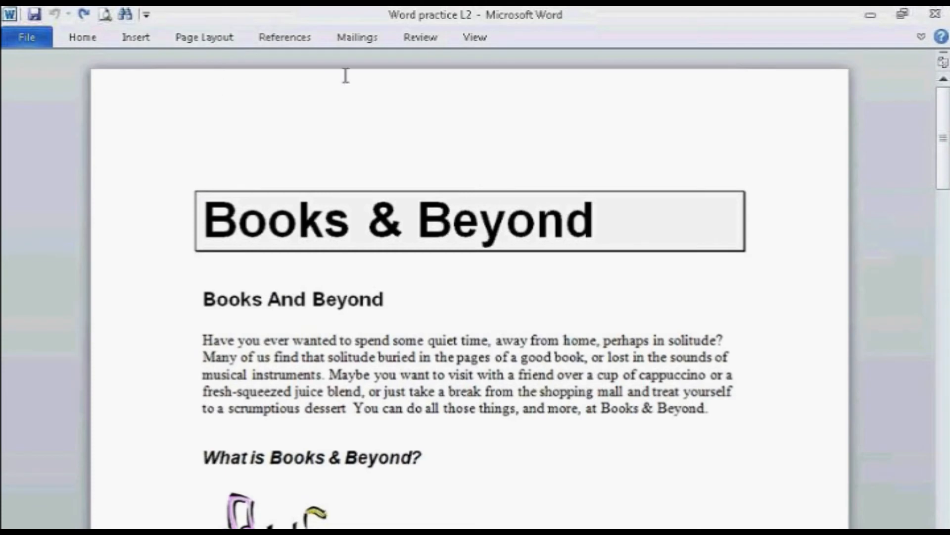
Restore the full ribbon from the Insert commands and return to the Home commands.
mouse_move(397, 59)
double_click(136, 37)
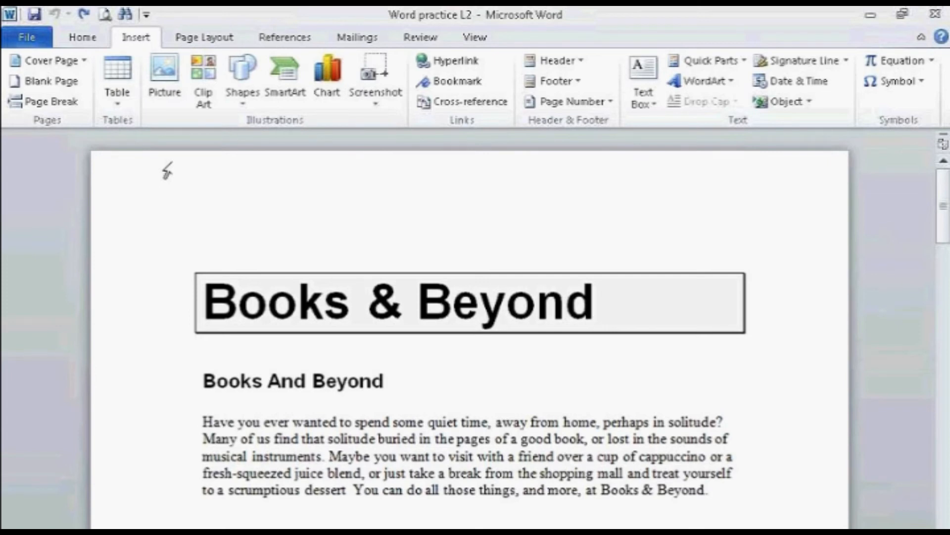
scroll(330, 517, "down", 5)
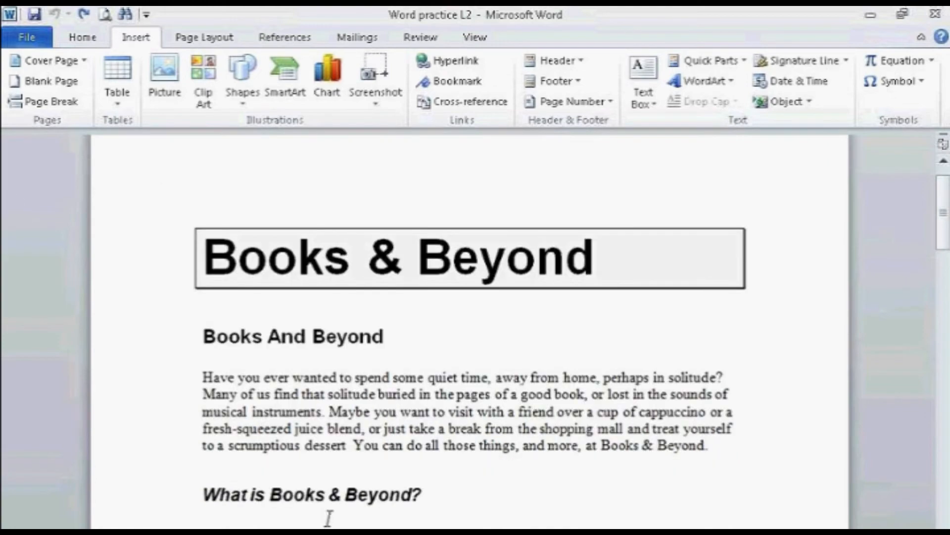
scroll(331, 518, "up", 5)
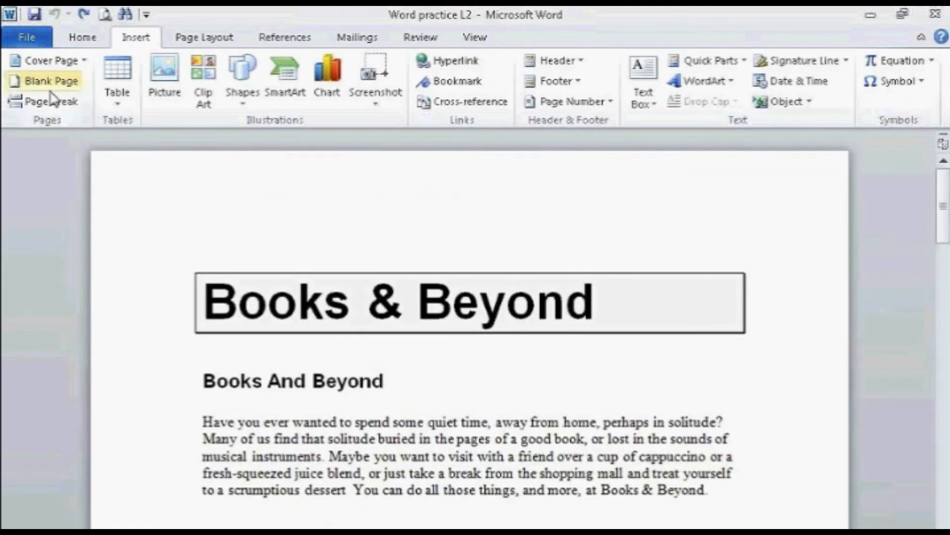
left_click(81, 36)
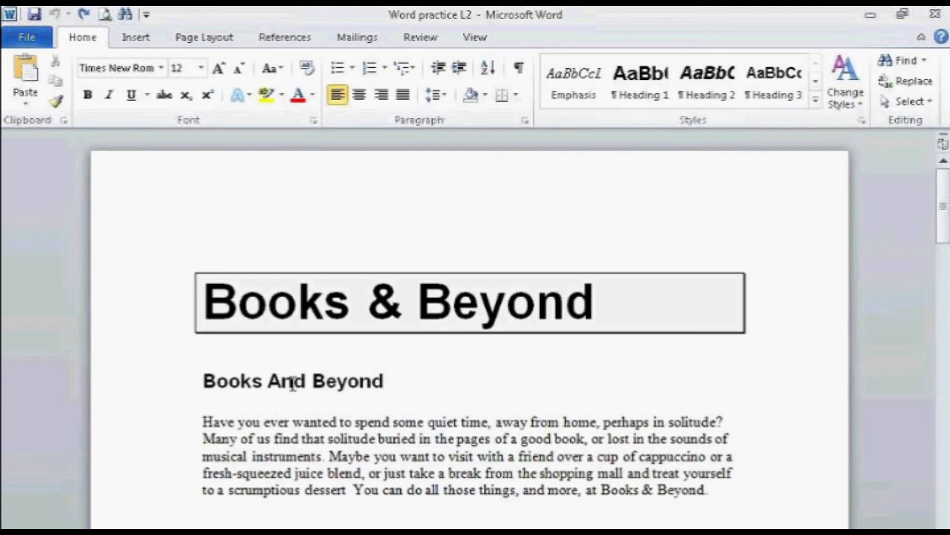
Check which styles the headings and the first body paragraph use, viewing the full style gallery for the body text.
left_click(251, 380)
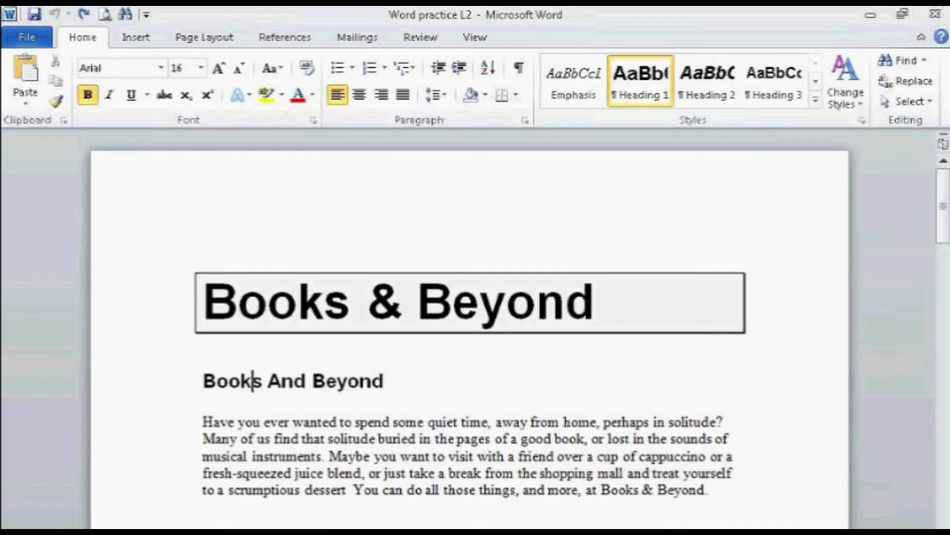
key("ctrl+alt+2")
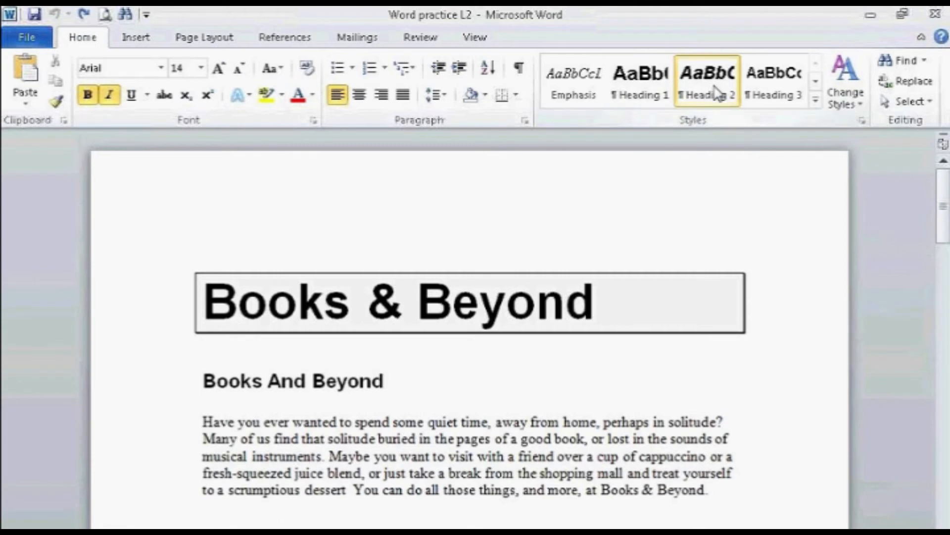
left_click(305, 422)
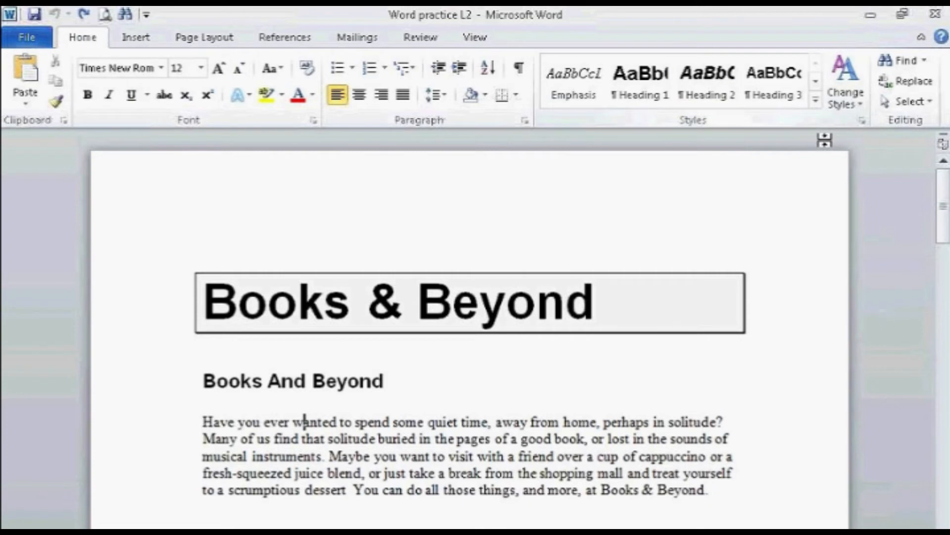
left_click(815, 100)
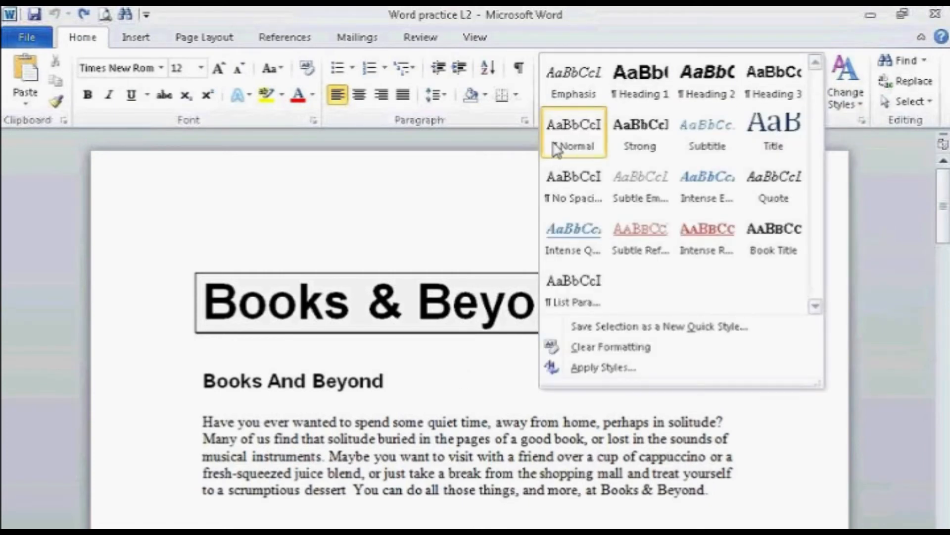
left_click(483, 440)
Look through the document's sections and compare the style of the Books And Beyond heading with the paragraph below it.
scroll(484, 440, "down", 9)
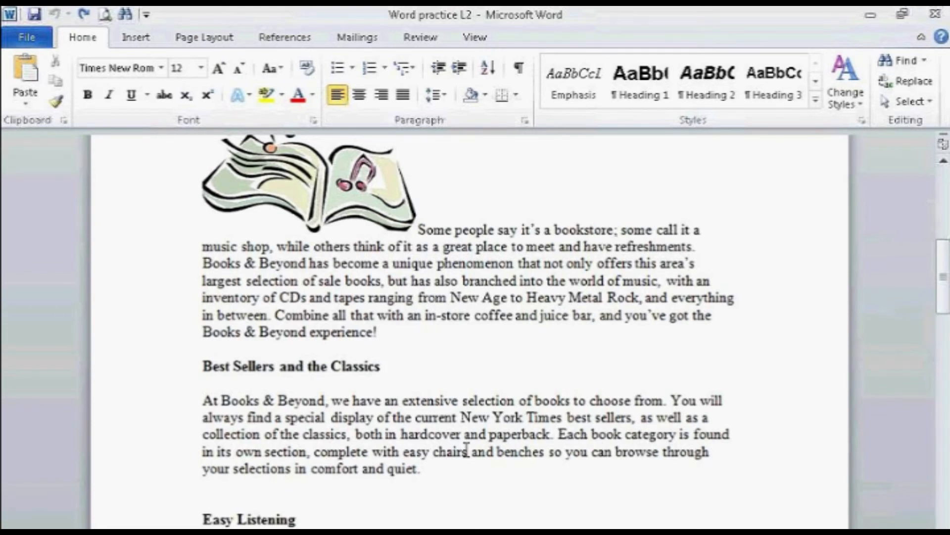
scroll(466, 450, "up", 10)
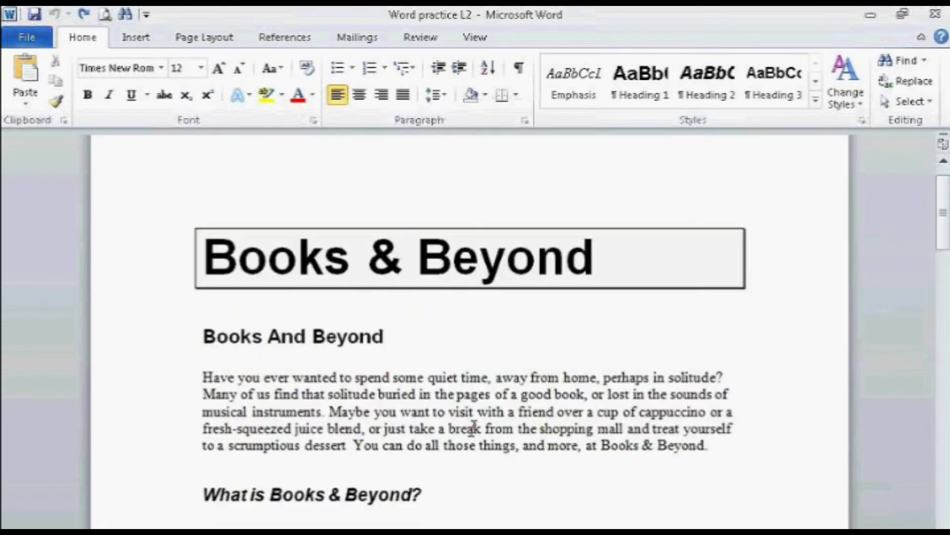
left_click(268, 379)
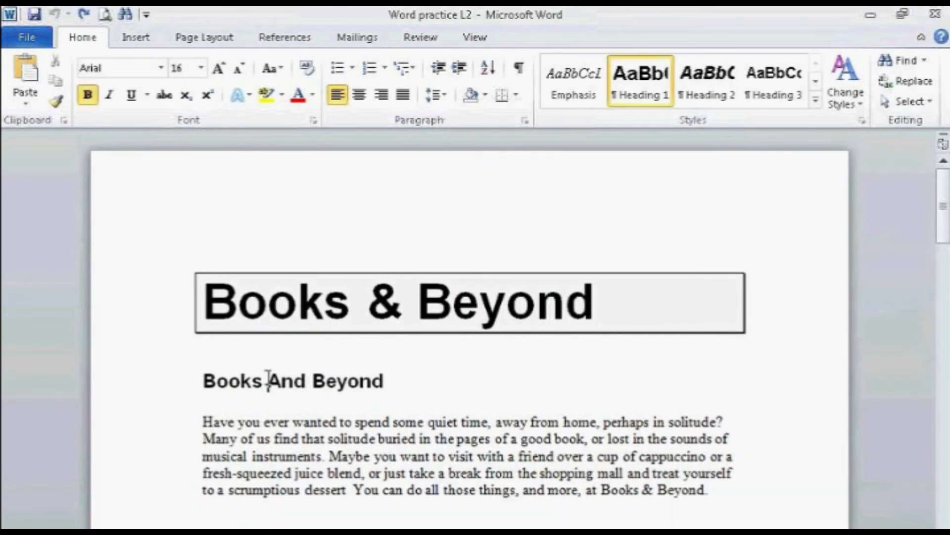
left_click(245, 436)
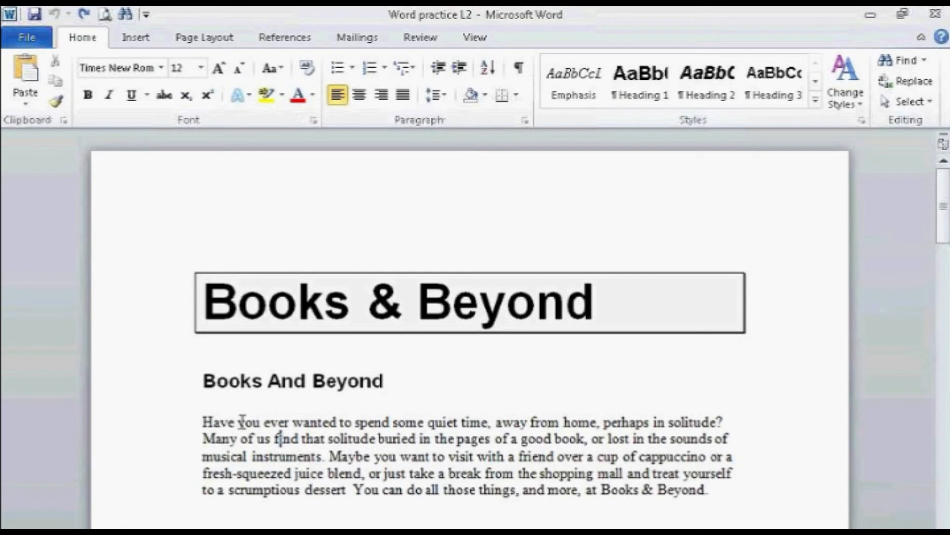
triple_click(204, 381)
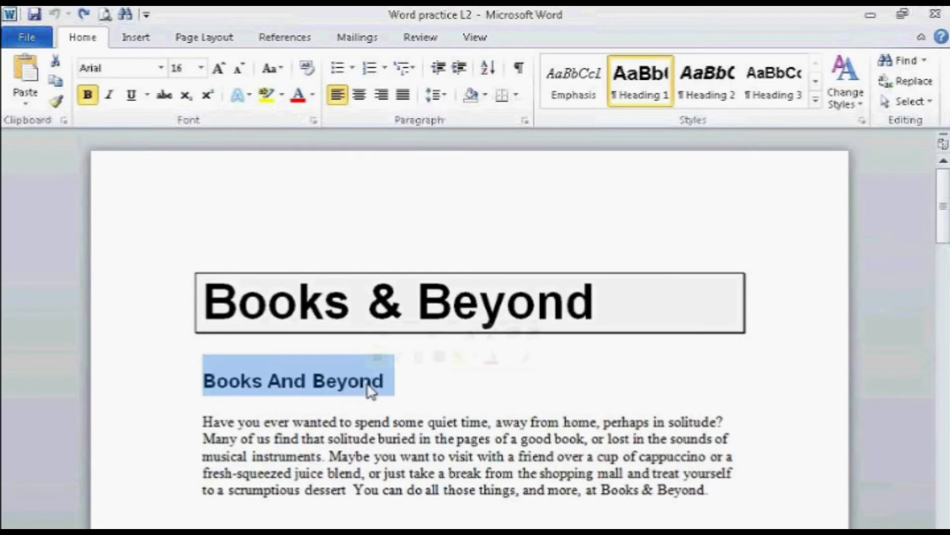
left_click(402, 395)
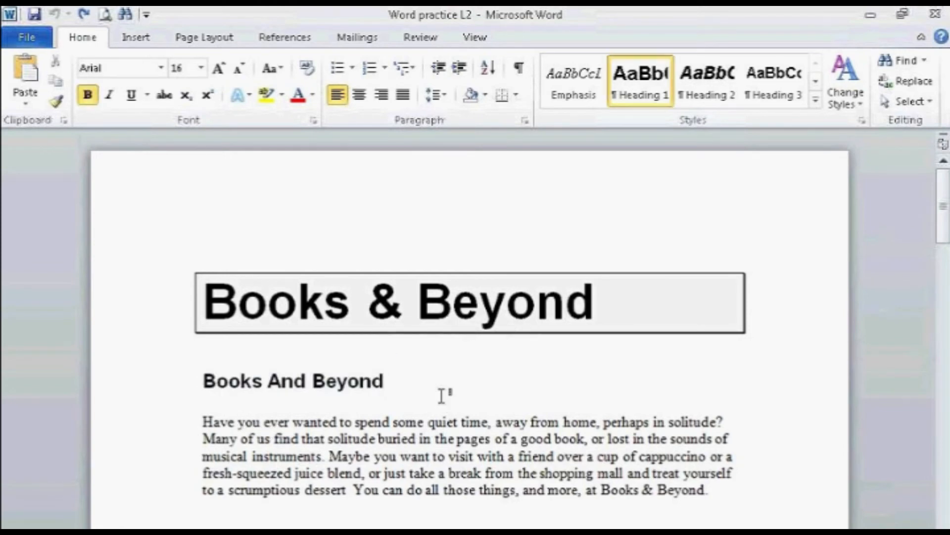
Save a copy of the document on the Desktop as "Word practice L2 WEBINAR".
left_click(22, 34)
left_click(56, 94)
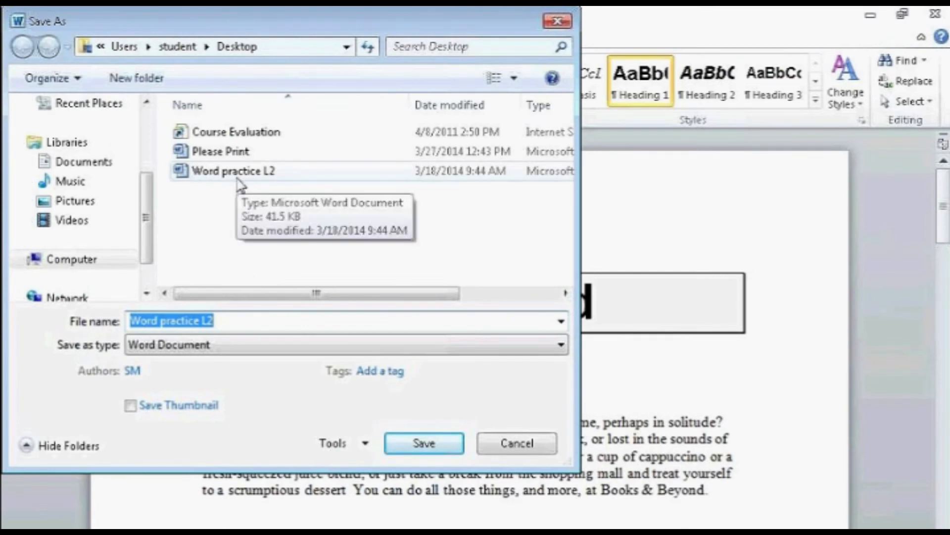
left_click(218, 321)
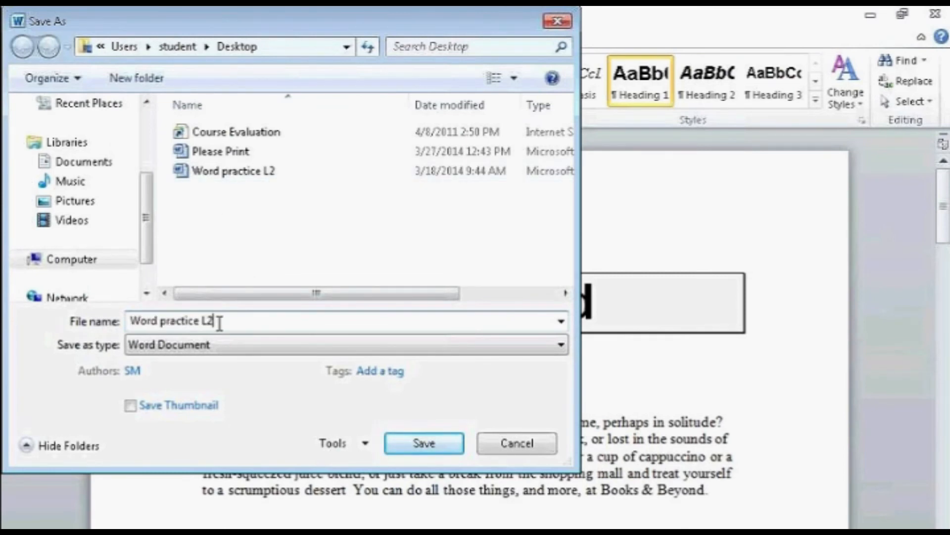
type("wEBINAR")
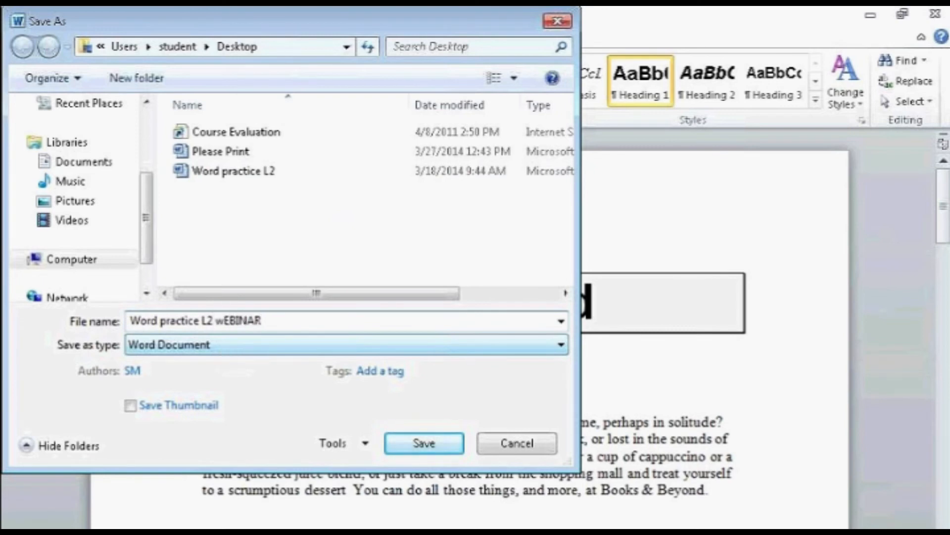
left_click(224, 320)
key("BackSpace")
type("W")
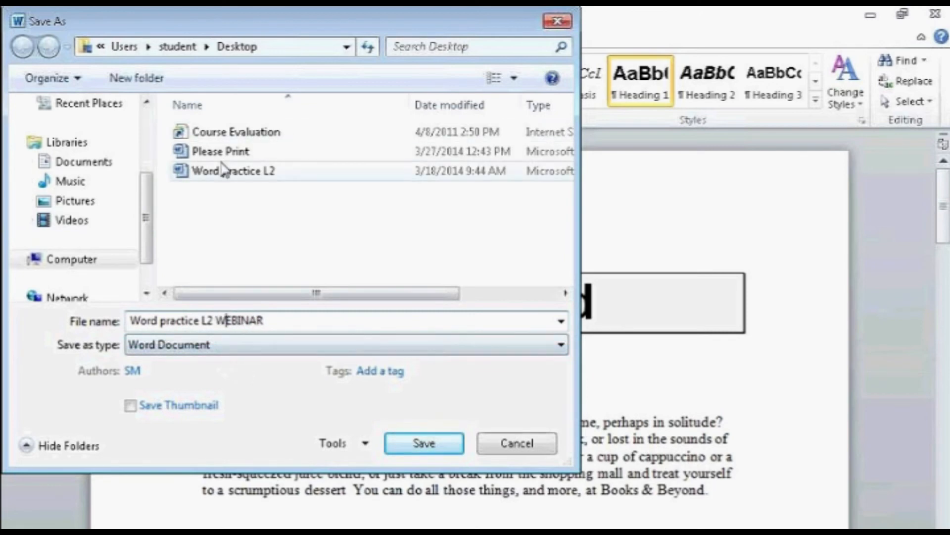
left_click(423, 448)
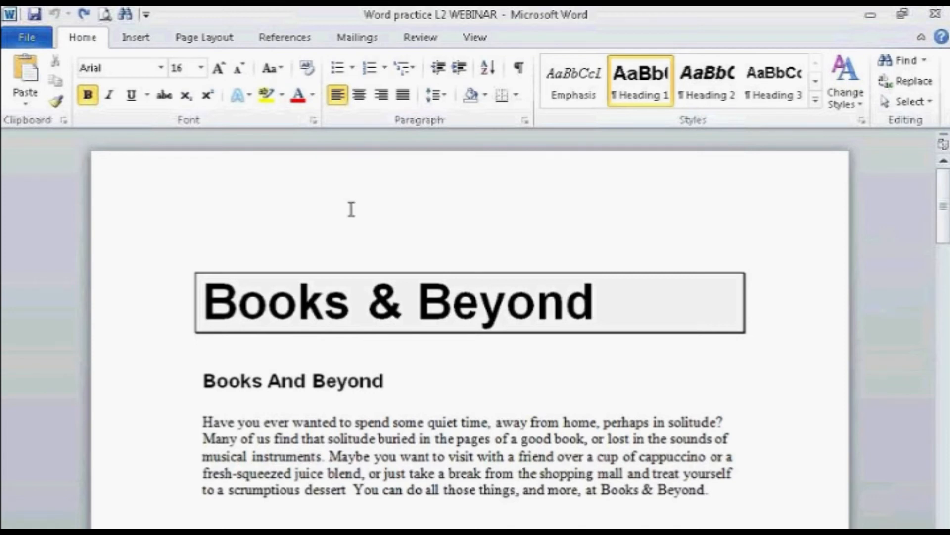
Open the original Word practice L2 document from the Desktop.
left_click(18, 38)
left_click(54, 120)
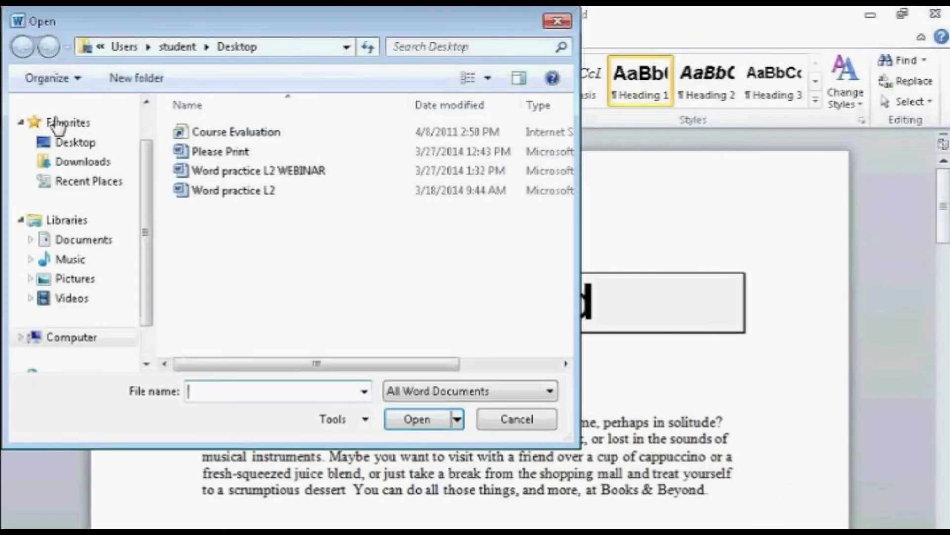
left_click(254, 199)
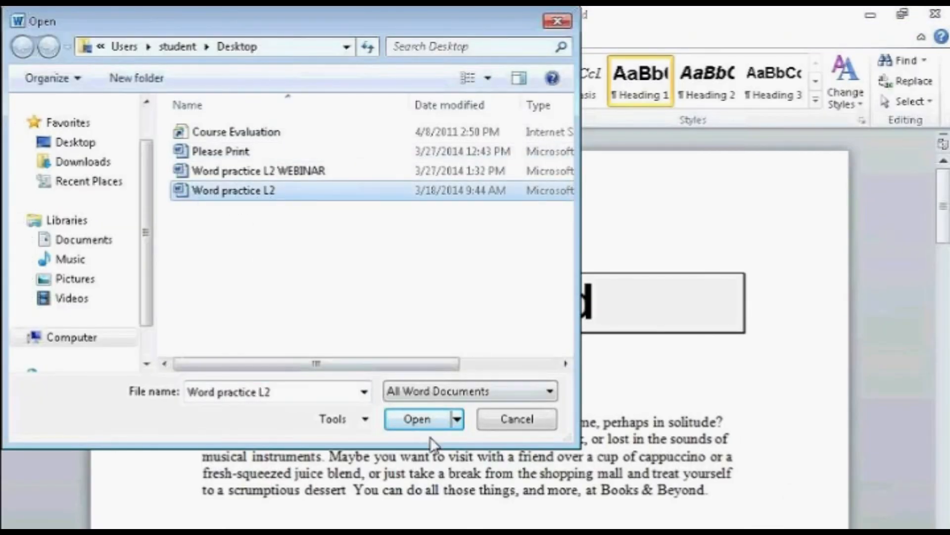
left_click(419, 423)
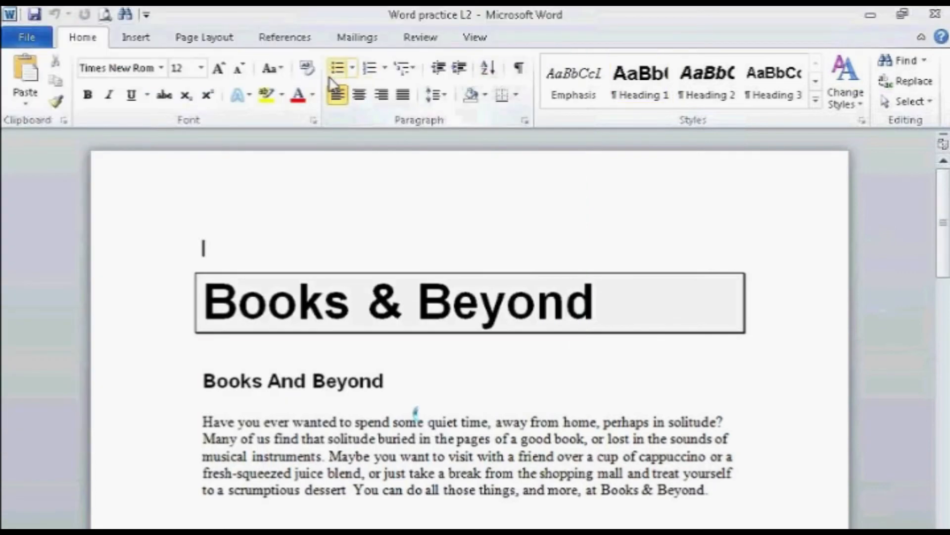
Check the list of open document windows and choose Word practice L2 as the active one.
left_click(484, 40)
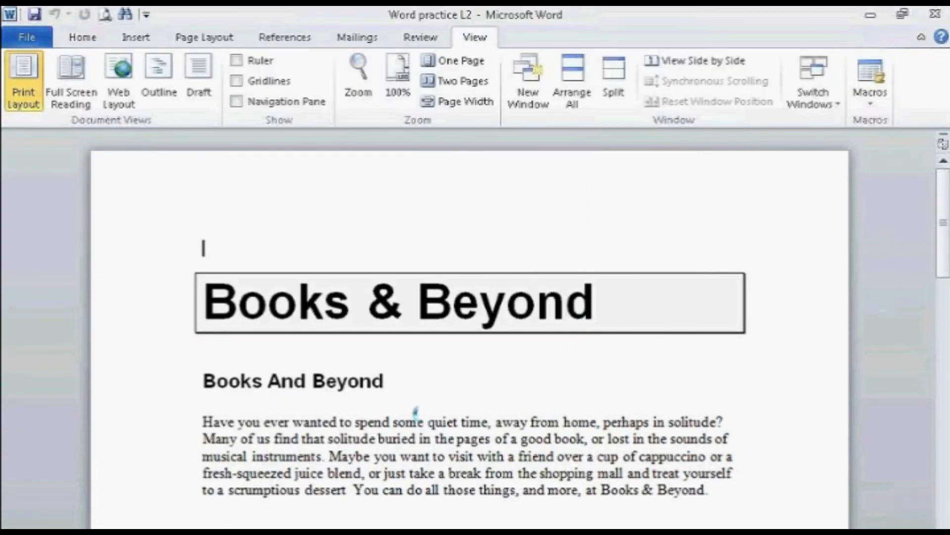
left_click(833, 104)
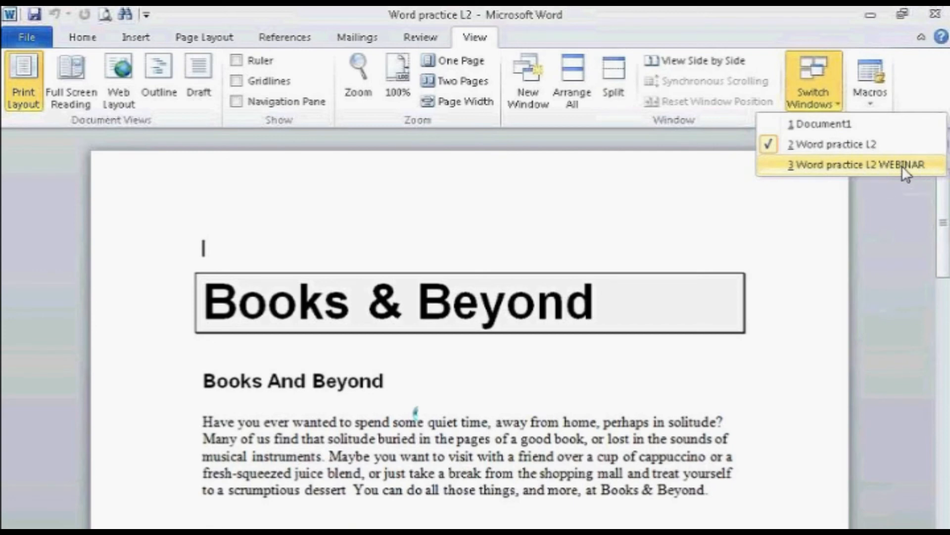
left_click(870, 150)
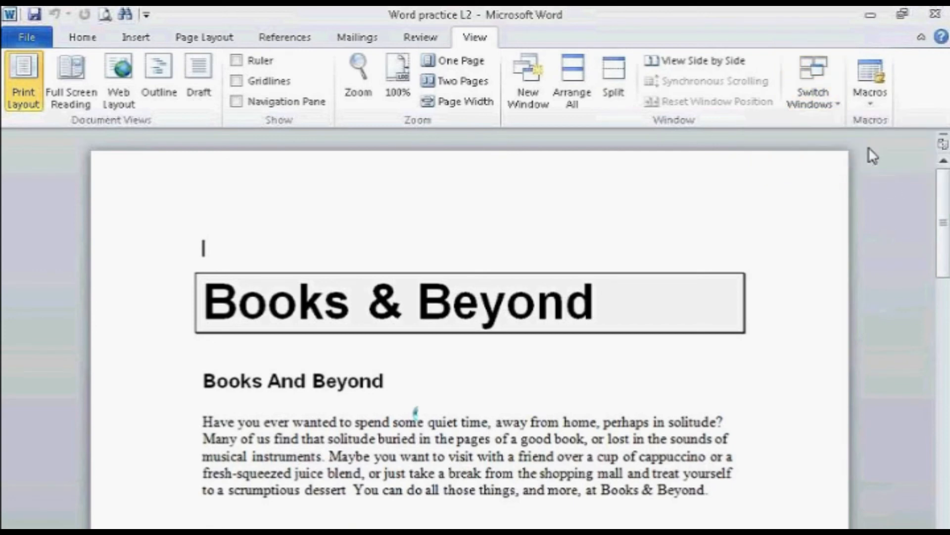
Color the Books And Beyond heading dark red and underline it.
left_click_drag(204, 381, 370, 383)
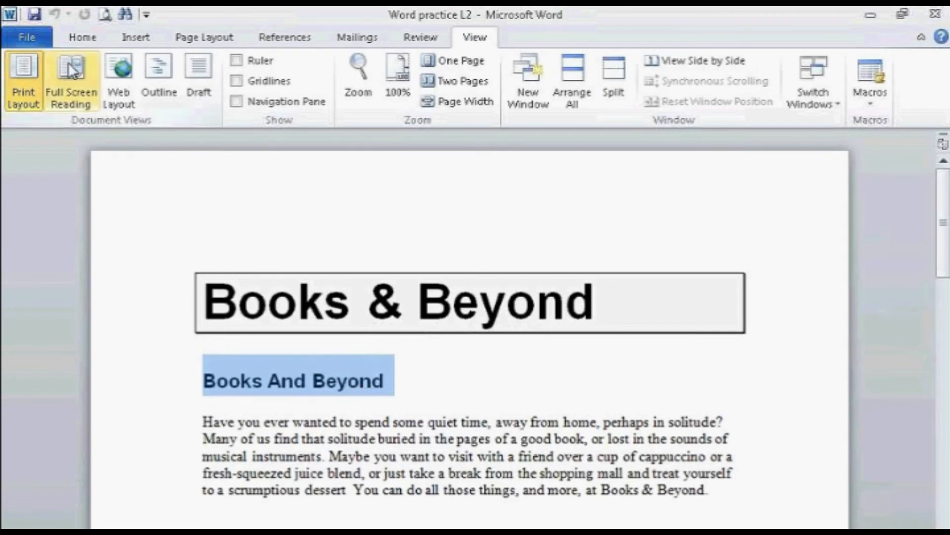
left_click(80, 45)
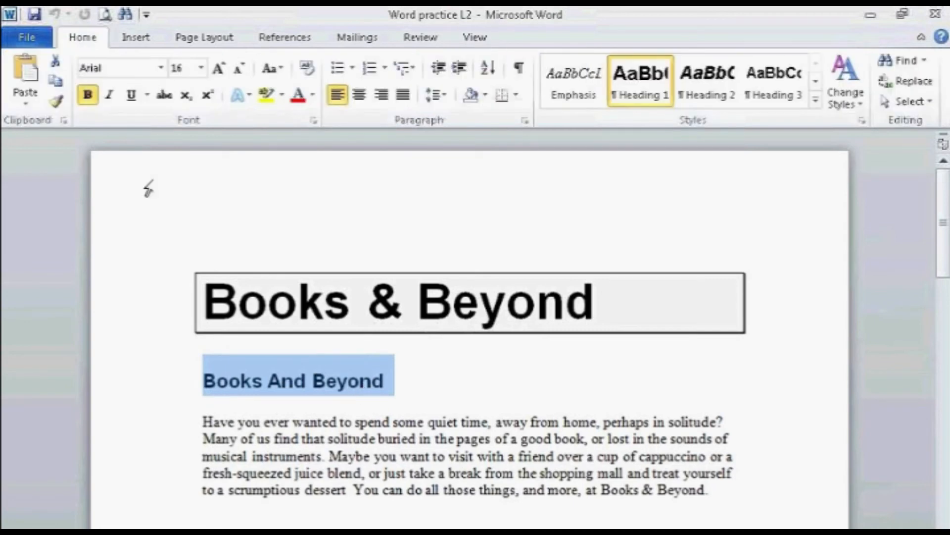
left_click(312, 94)
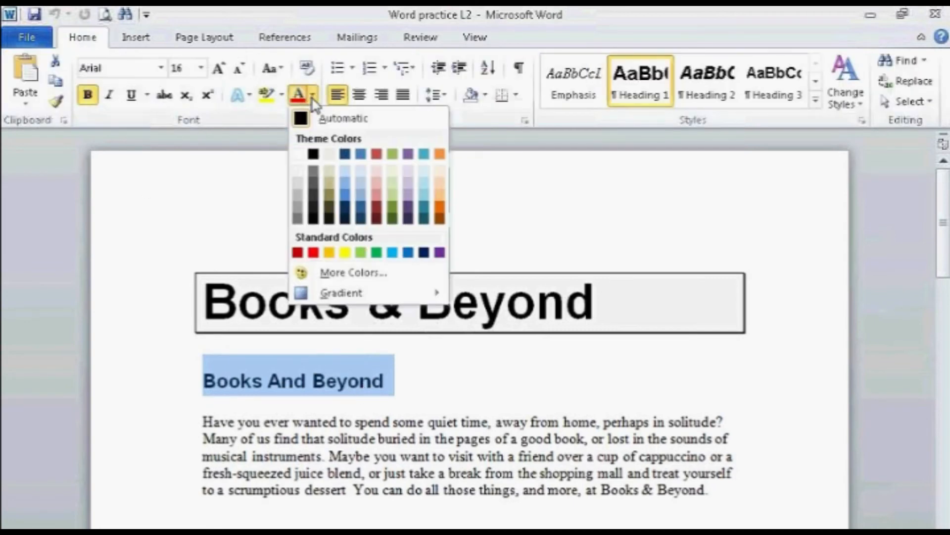
left_click(298, 252)
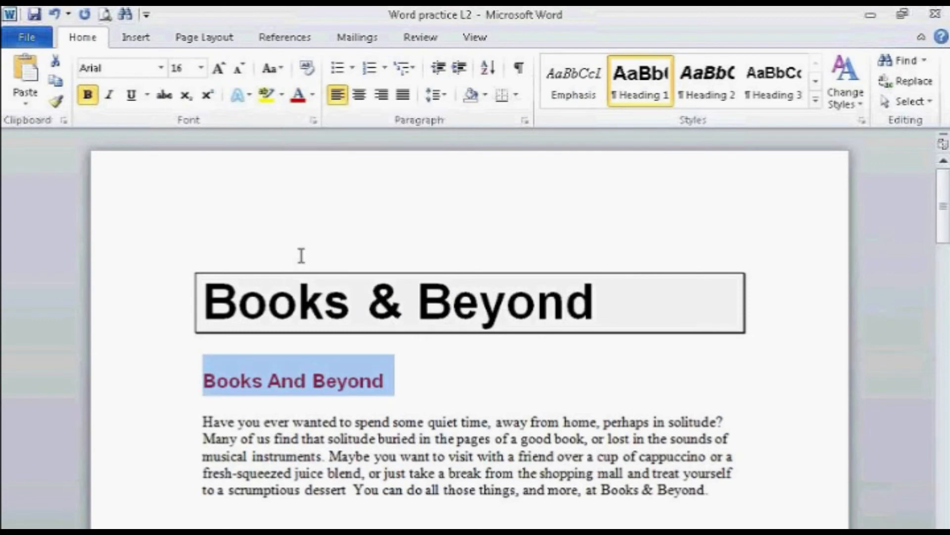
left_click(131, 96)
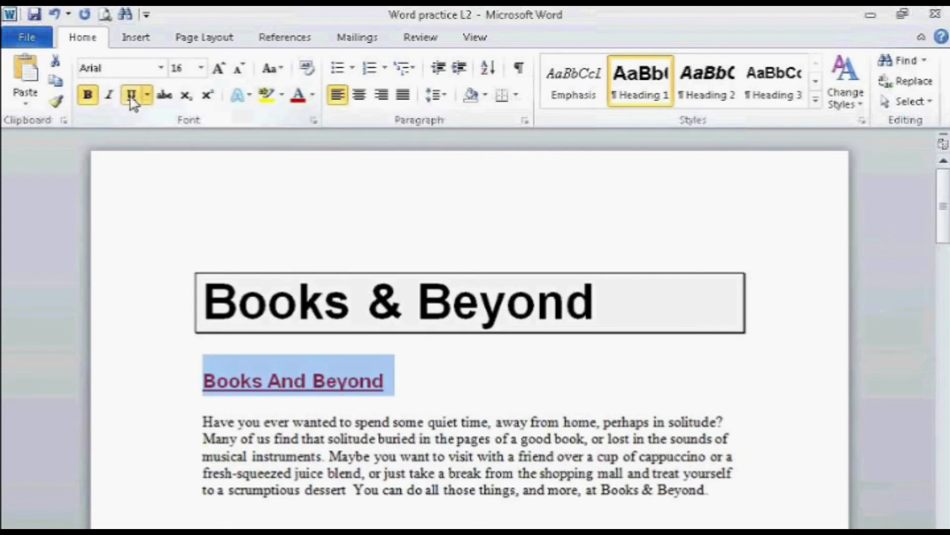
Remove the italics from the What is Books & Beyond? heading, underline it and color it dark red.
left_click(292, 503)
left_click_drag(204, 532, 429, 533)
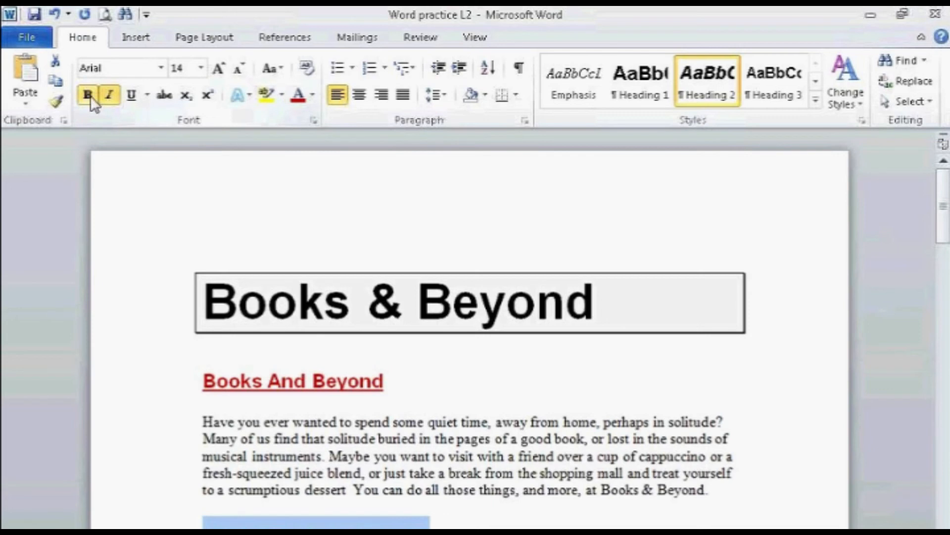
left_click(110, 96)
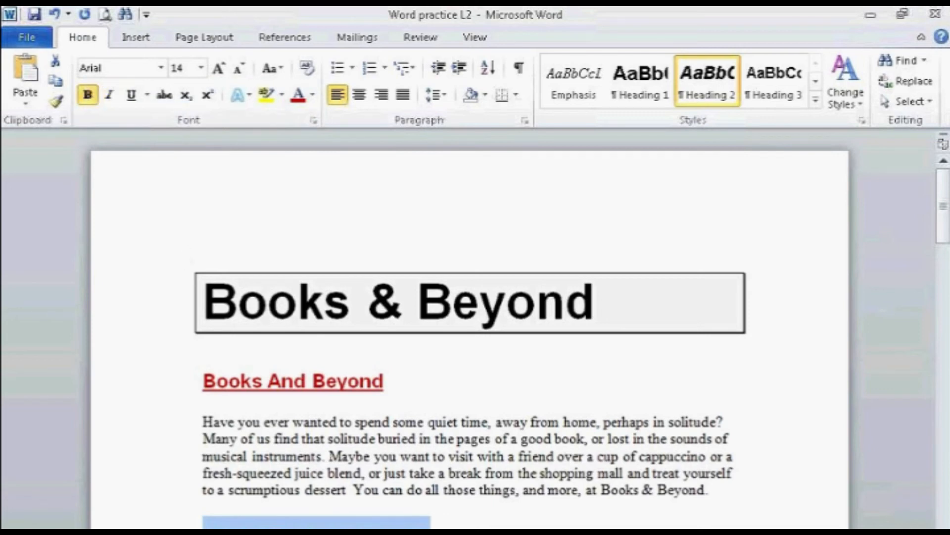
left_click(132, 95)
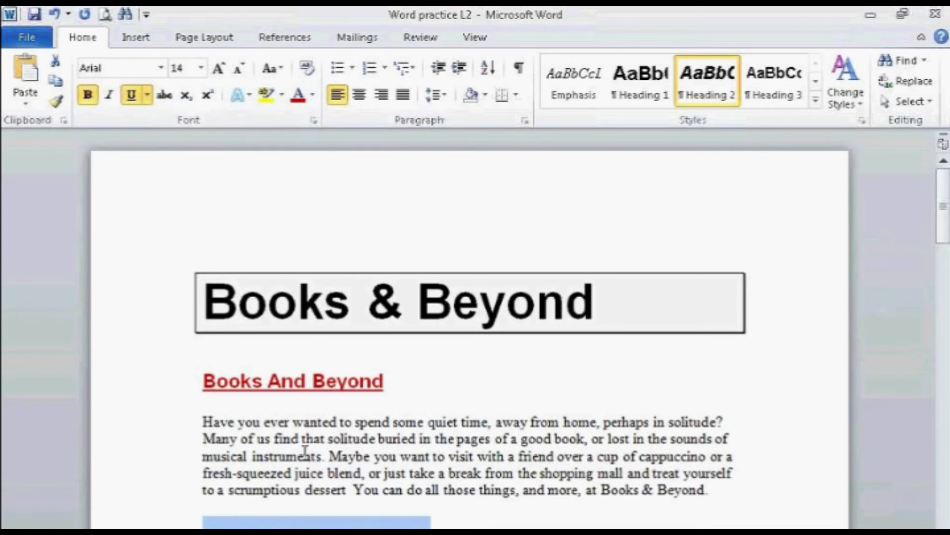
left_click(373, 502)
scroll(373, 502, "down", 6)
scroll(373, 502, "up", 5)
scroll(322, 341, "up", 1)
scroll(321, 342, "down", 4)
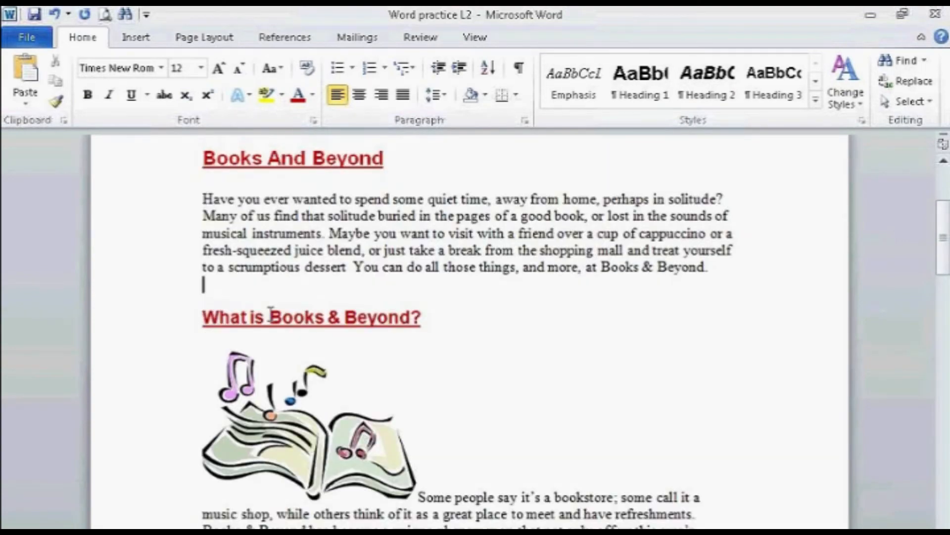
Examine the formatting of the What is Books & Beyond? heading by selecting parts of it and the whole line.
left_click_drag(270, 317, 314, 317)
left_click(252, 316)
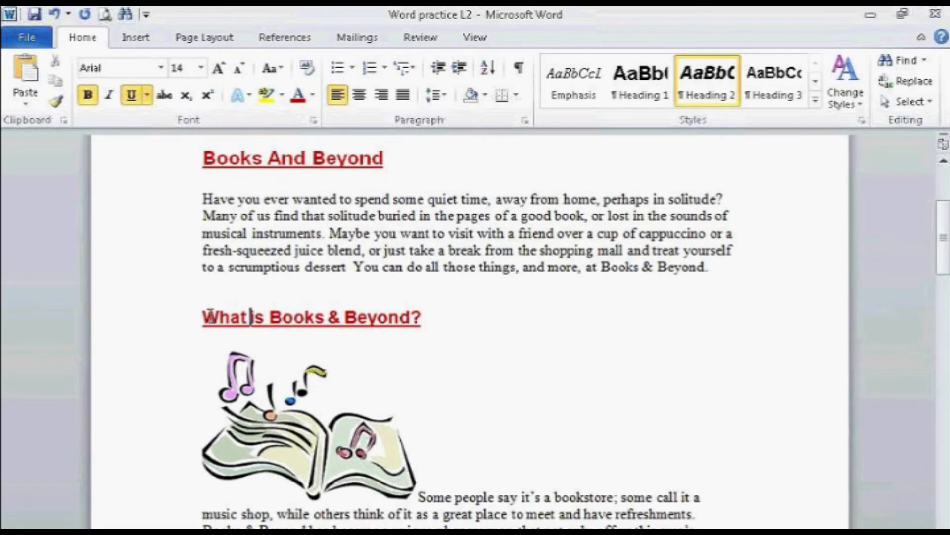
left_click_drag(204, 317, 269, 318)
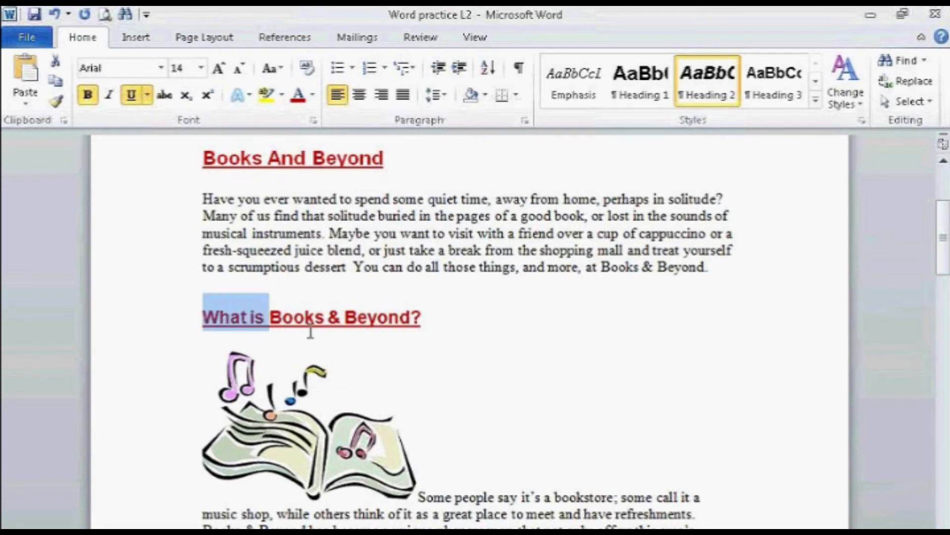
left_click(231, 321)
left_click_drag(204, 315, 230, 320)
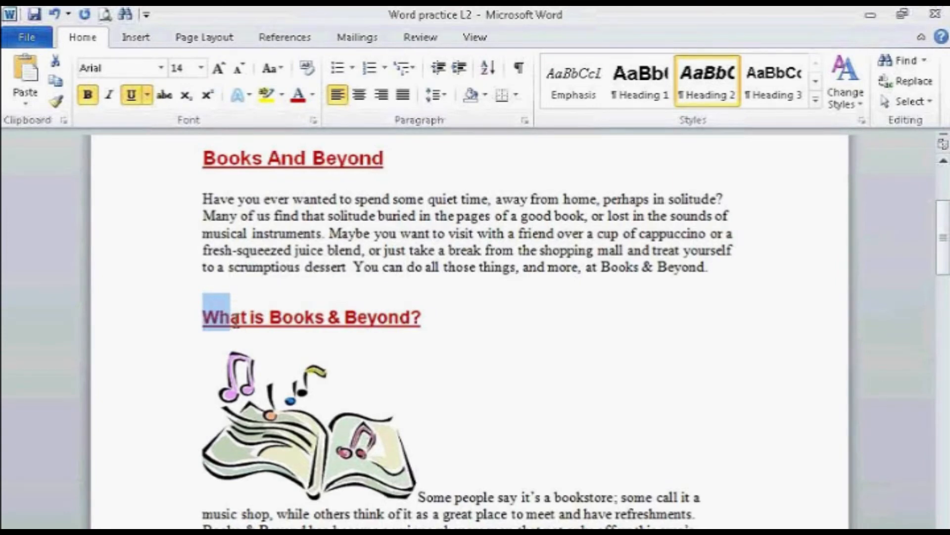
left_click(214, 319)
left_click_drag(203, 317, 413, 332)
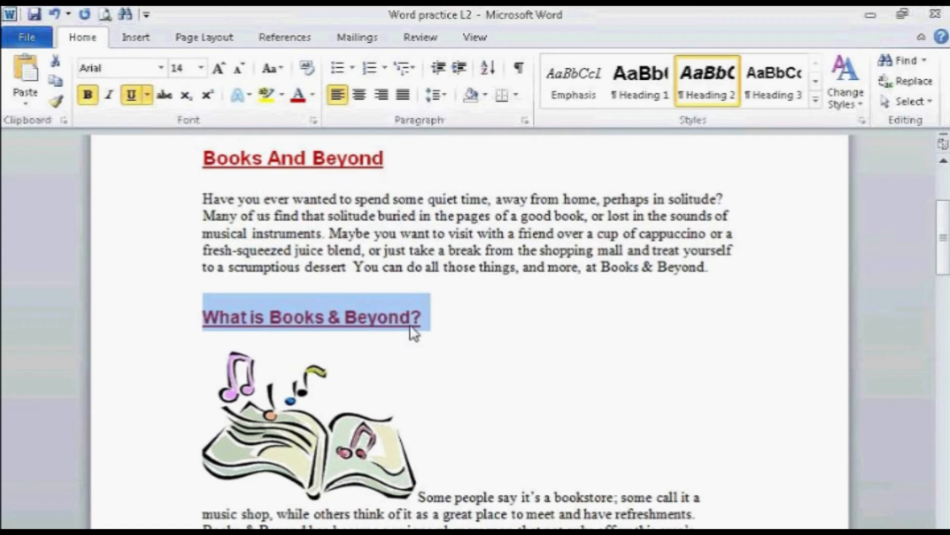
scroll(414, 333, "down", 1)
left_click(414, 331)
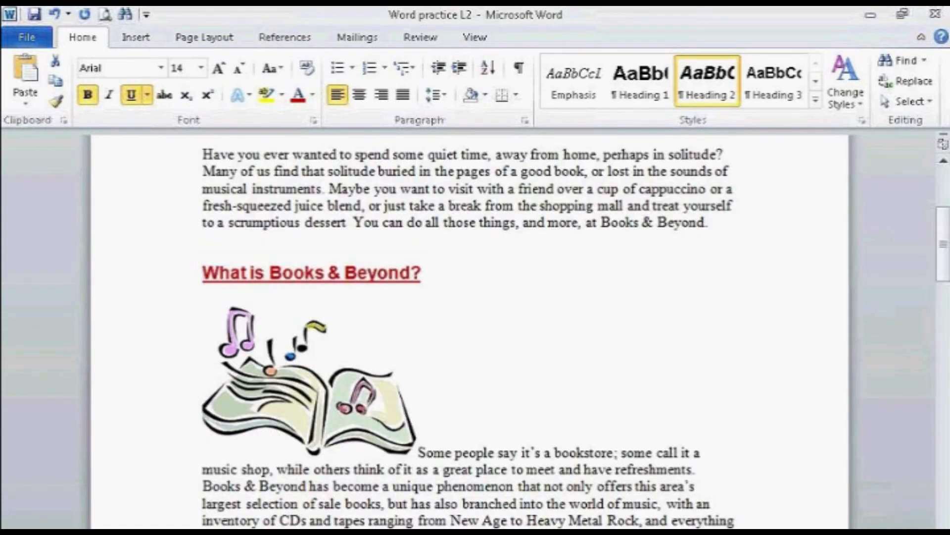
left_click(316, 274)
left_click(254, 328)
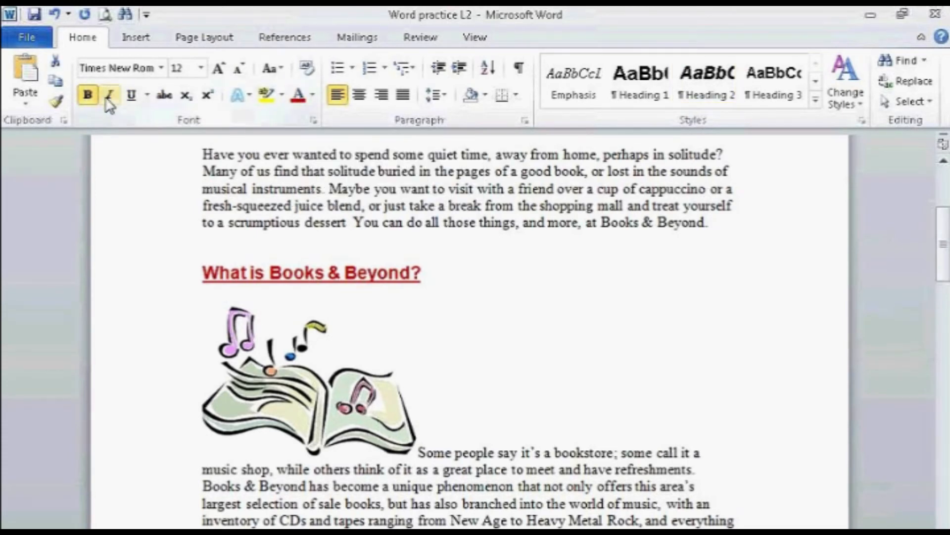
Look through the remaining section headings to the end of the book list and return to the first page.
scroll(340, 481, "down", 7)
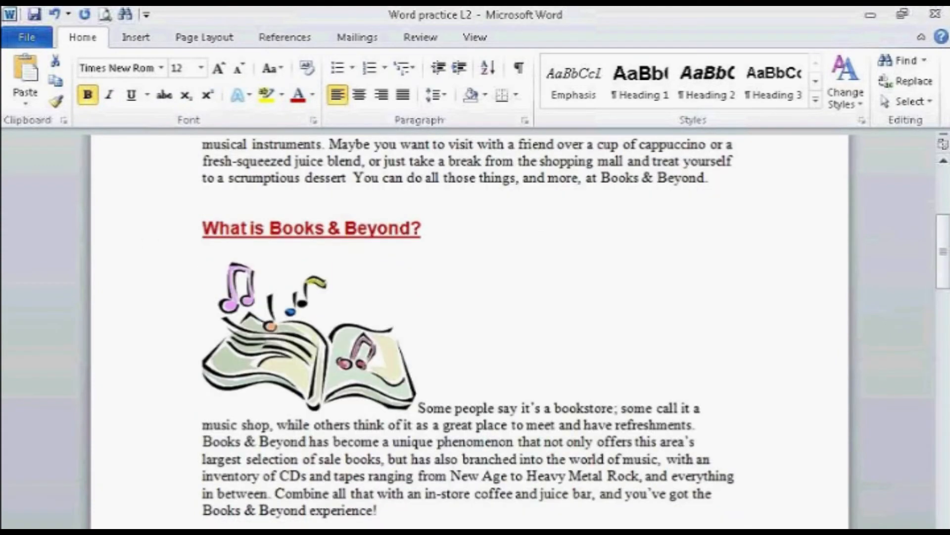
scroll(469, 326, "down", 15)
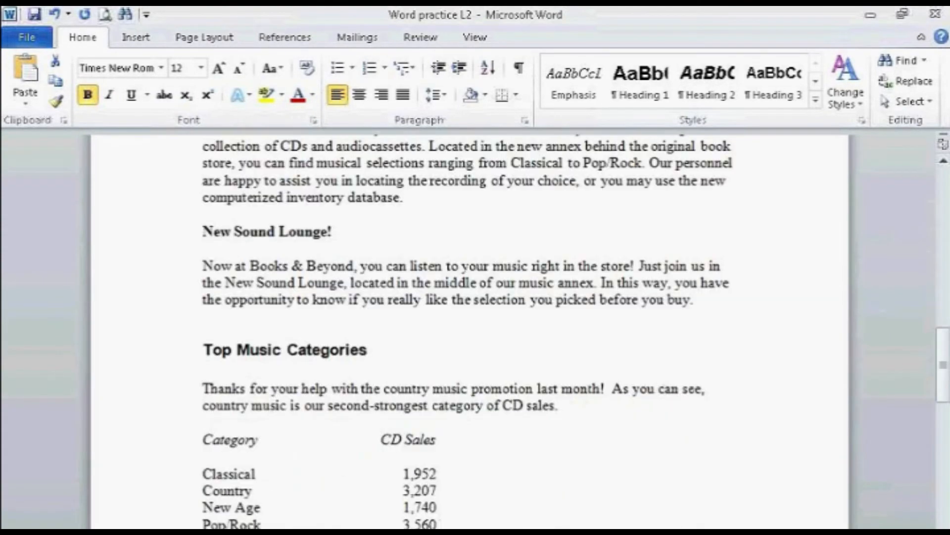
scroll(470, 327, "down", 6)
scroll(470, 326, "up", 15)
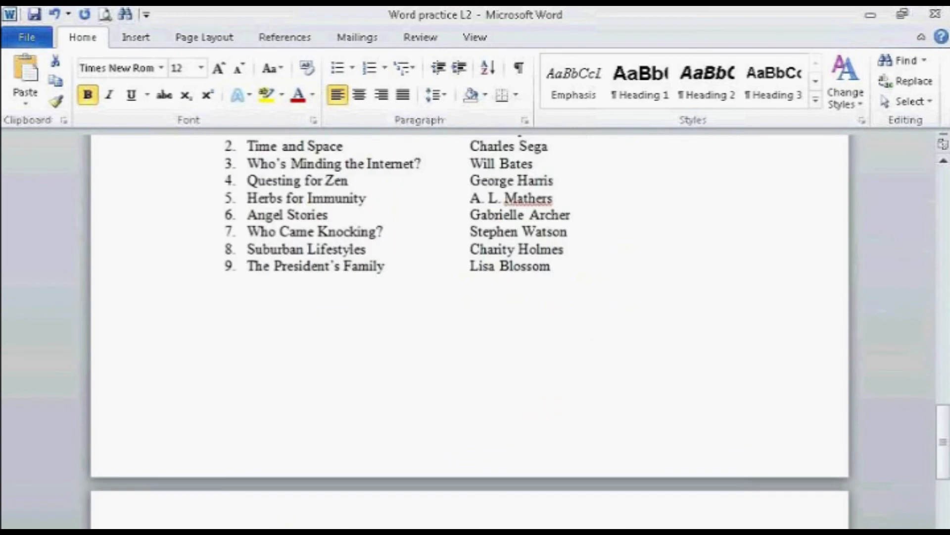
scroll(469, 327, "up", 15)
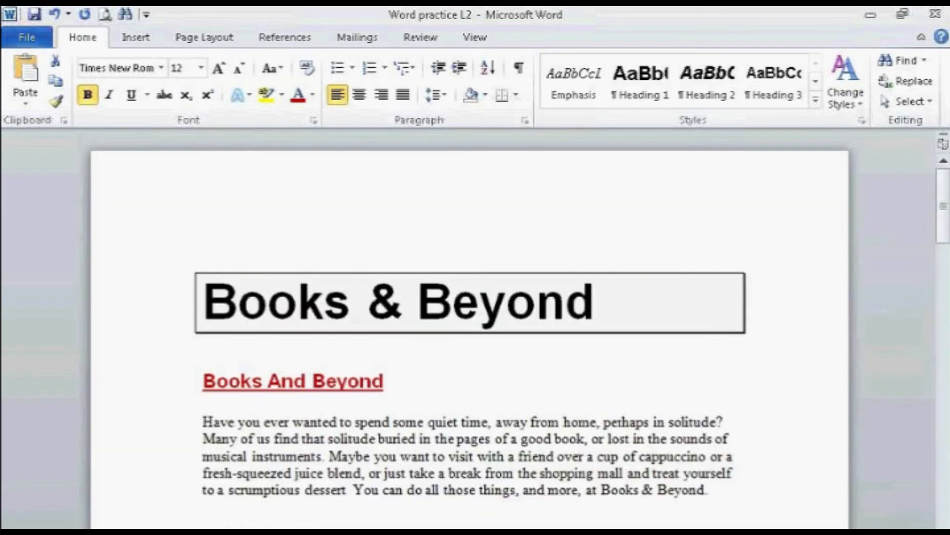
double_click(286, 439)
left_click(221, 422)
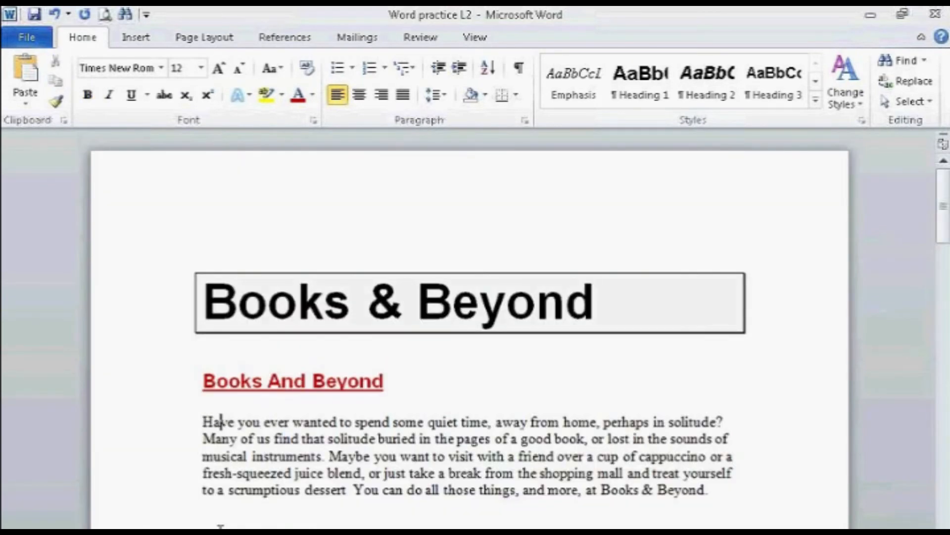
Copy the What is Books & Beyond? heading's format with a repeating Format Painter and apply it to Best Sellers and the Classics.
left_click_drag(203, 528, 240, 527)
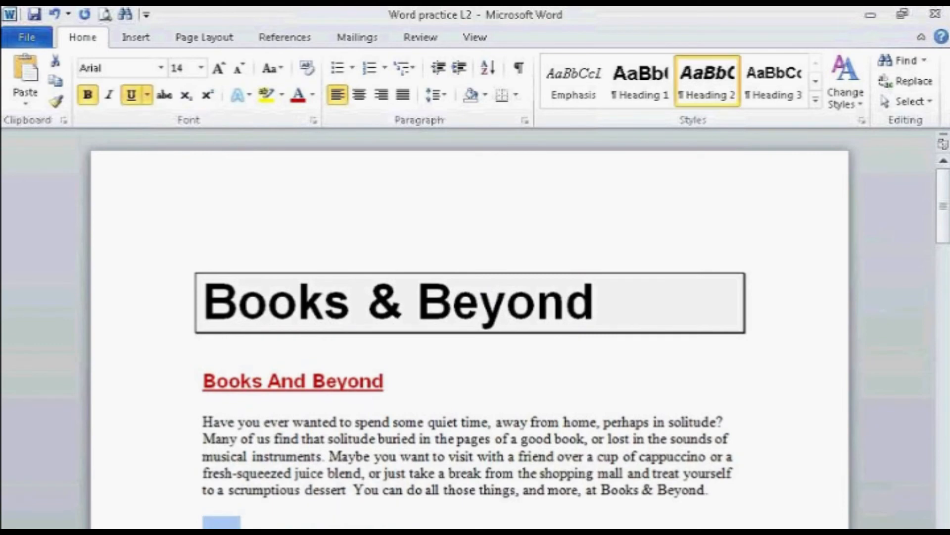
left_click(53, 103)
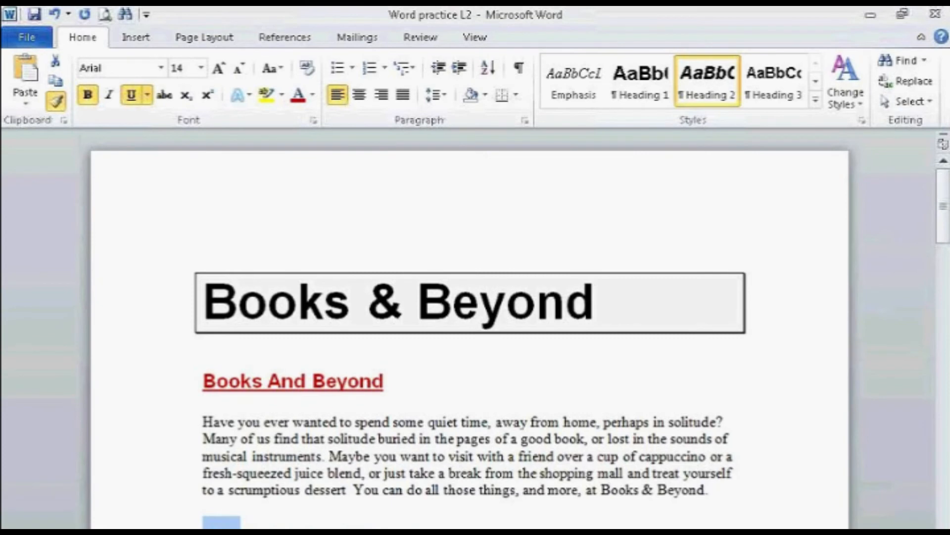
scroll(224, 400, "down", 3)
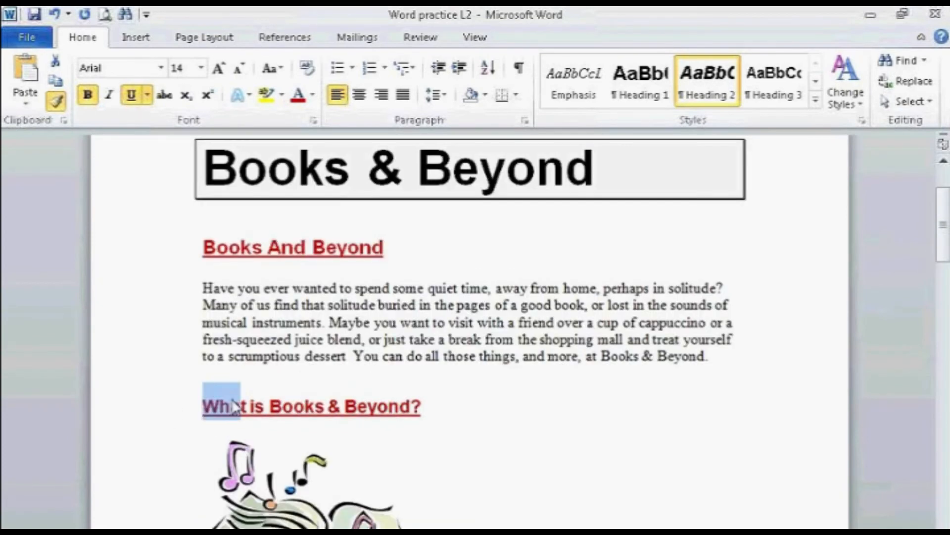
scroll(242, 403, "down", 6)
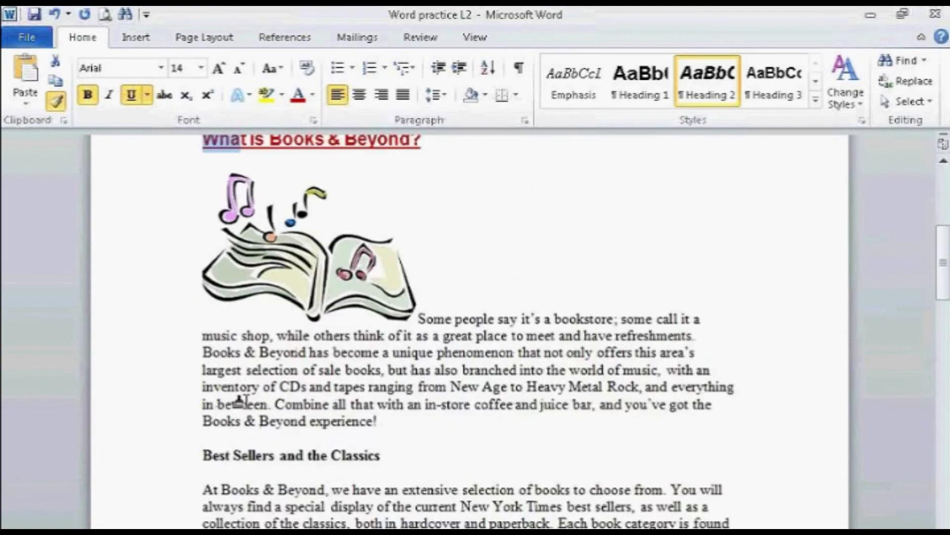
left_click_drag(203, 453, 383, 456)
Paint the copied heading format onto the Easy Listening and New Sound Lounge! headings.
scroll(396, 456, "down", 2)
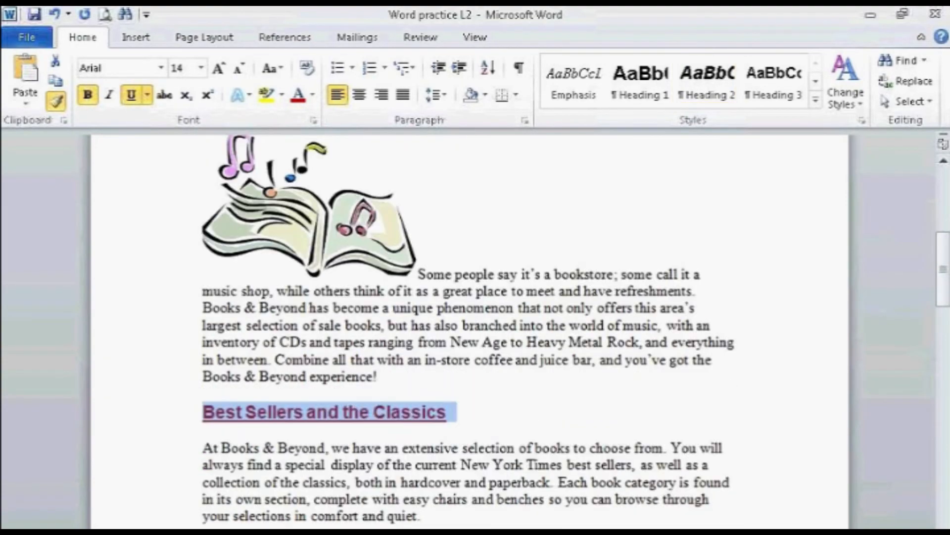
scroll(400, 453, "down", 1)
left_click_drag(202, 478, 303, 484)
scroll(313, 484, "down", 6)
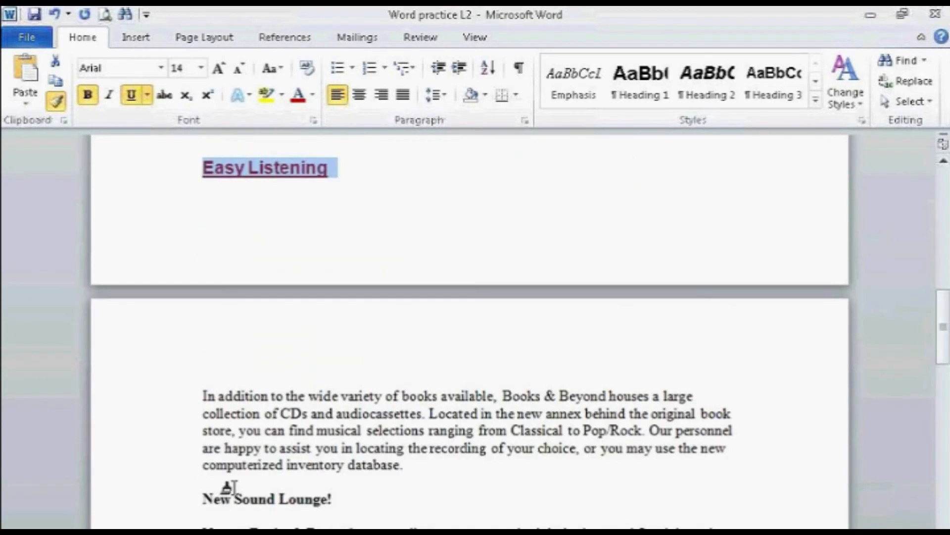
left_click(204, 498)
left_click_drag(204, 498, 356, 505)
Paint the same heading format onto Top Music Categories and Top 10 Book Favorites.
scroll(356, 505, "down", 3)
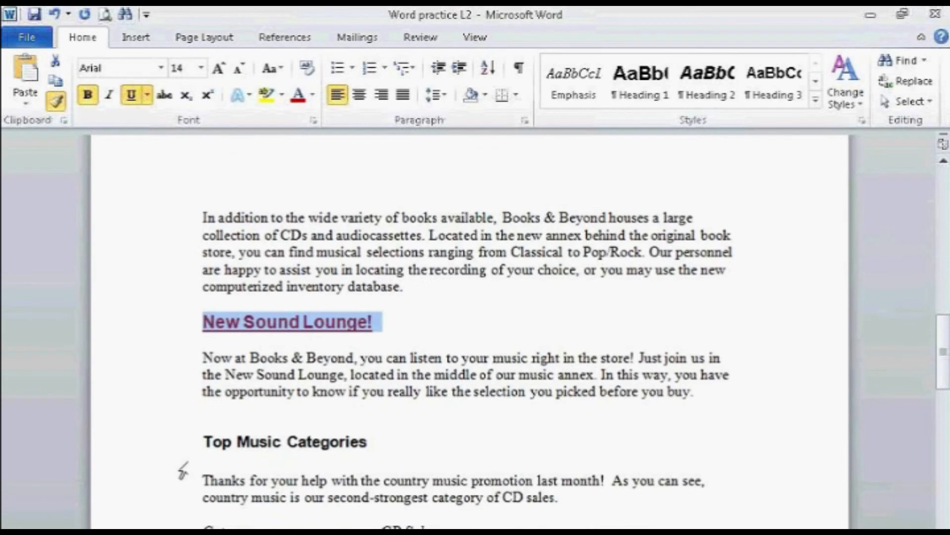
mouse_move(203, 448)
left_mouse_down()
mouse_move(391, 438)
mouse_move(395, 456)
left_mouse_up()
scroll(394, 456, "down", 3)
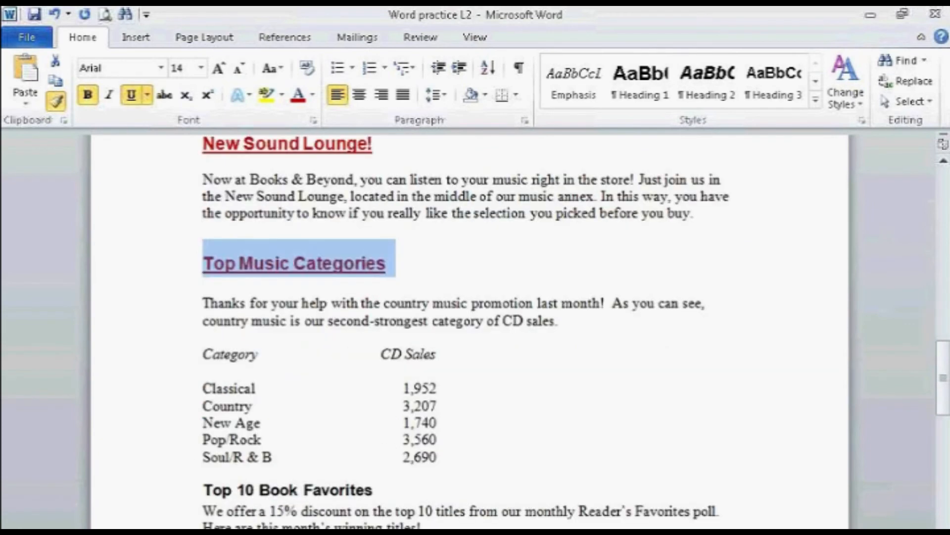
left_click_drag(203, 487, 372, 490)
Apply the copied heading format to Monthly Sales Tips and review the reformatted headings back through the document.
scroll(276, 469, "down", 7)
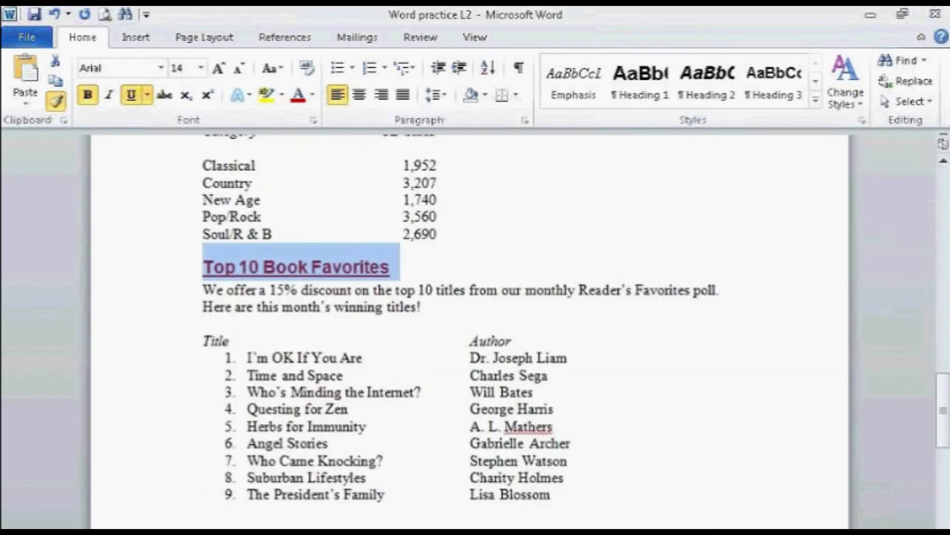
scroll(275, 468, "down", 3)
left_click_drag(195, 431, 394, 439)
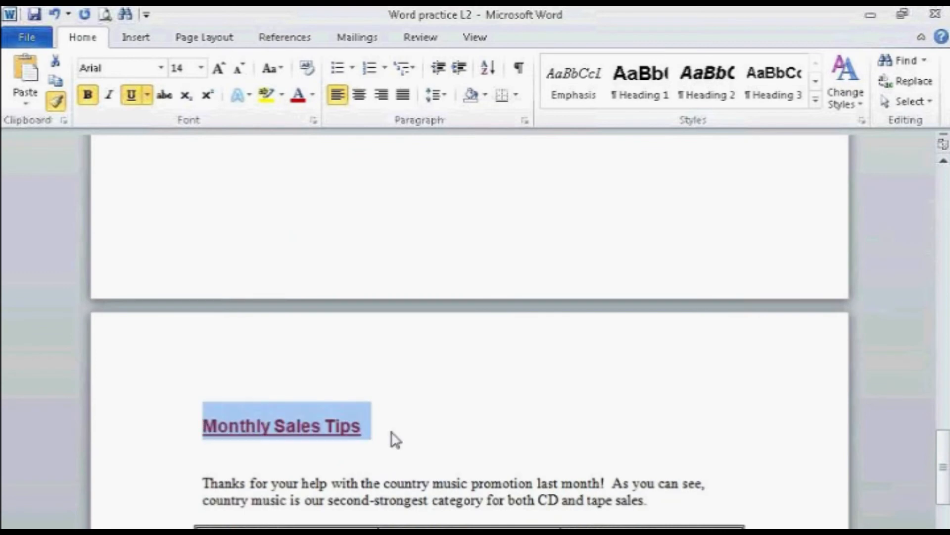
scroll(395, 439, "down", 4)
scroll(317, 446, "down", 4)
scroll(317, 446, "up", 10)
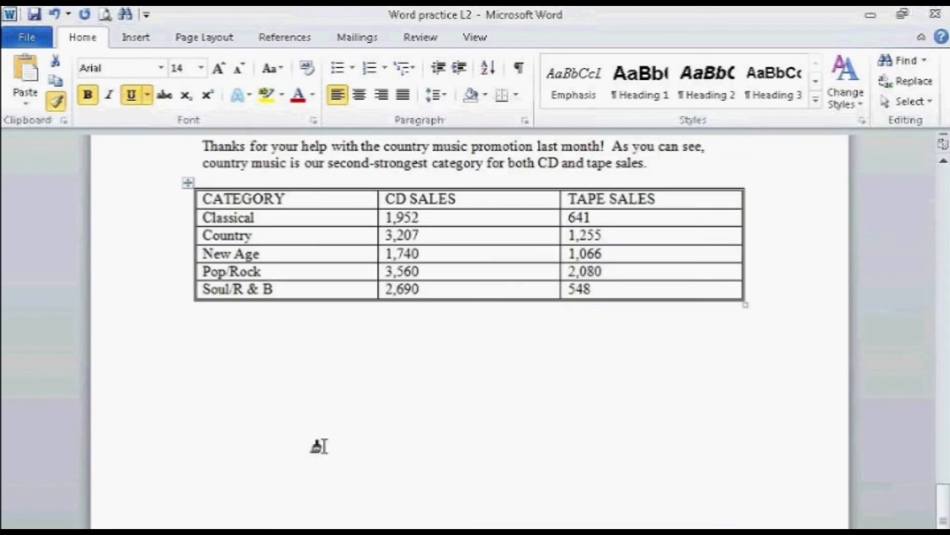
scroll(299, 454, "up", 20)
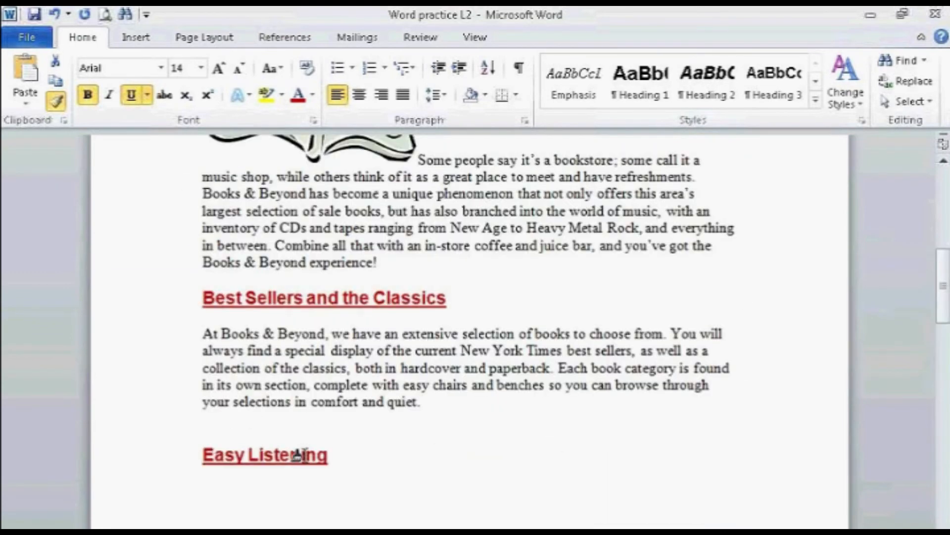
Preview the document as it would print, page through to its last page, and return to editing.
scroll(299, 455, "up", 1)
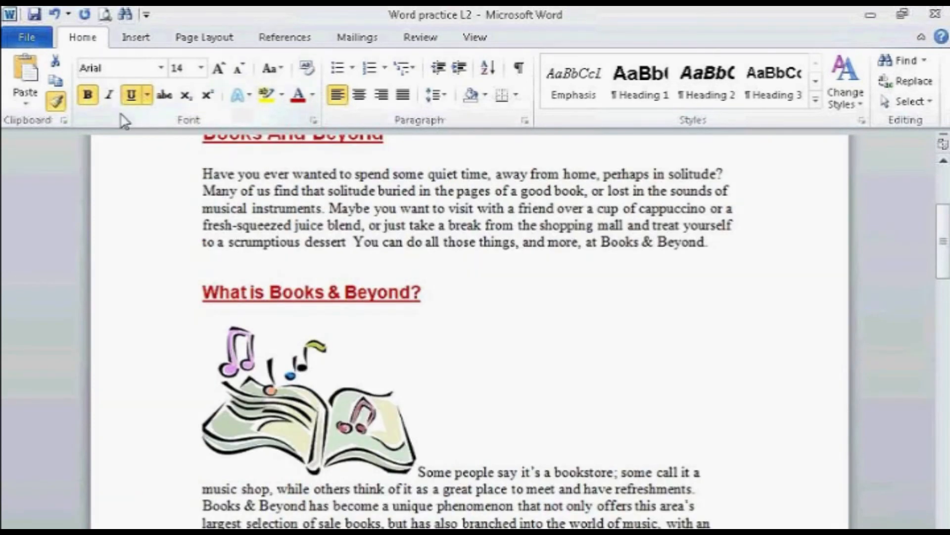
left_click(106, 17)
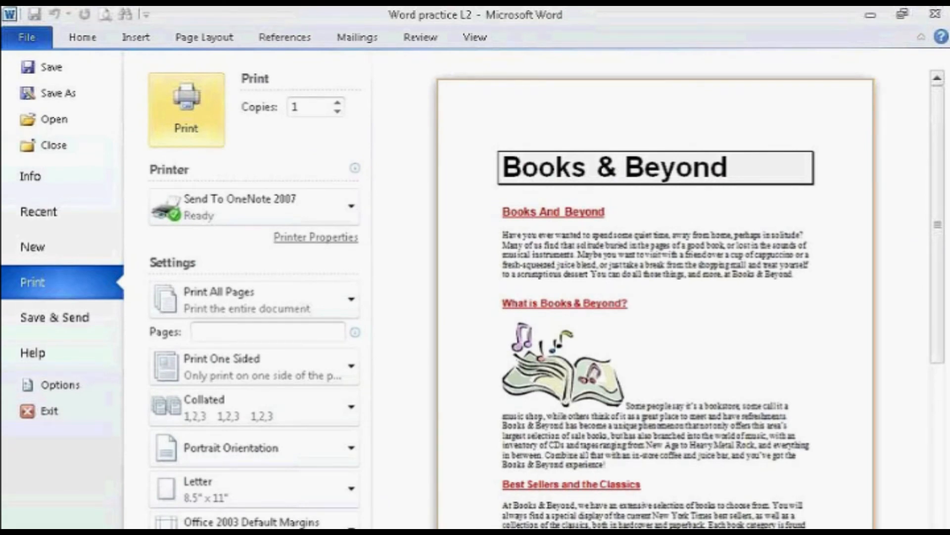
key("Page_Down")
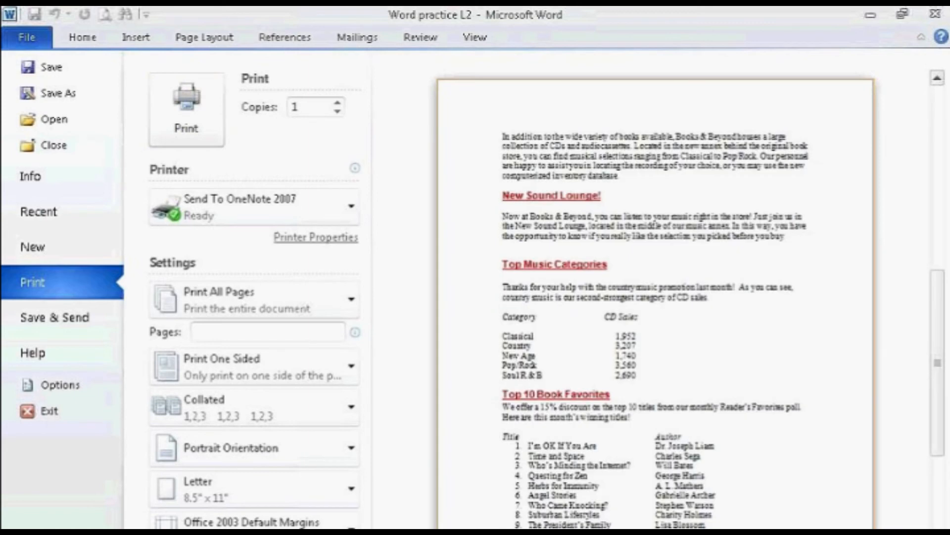
key("Page_Down")
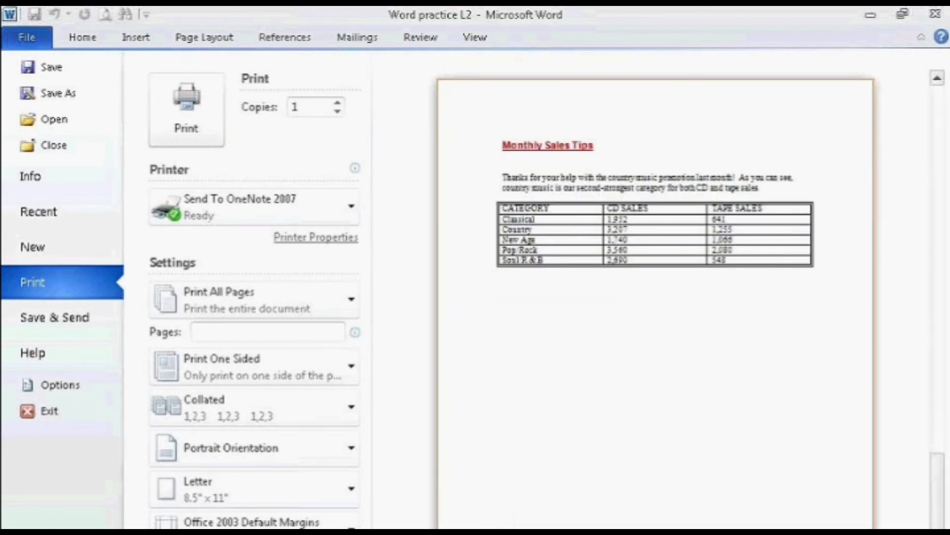
key("Escape")
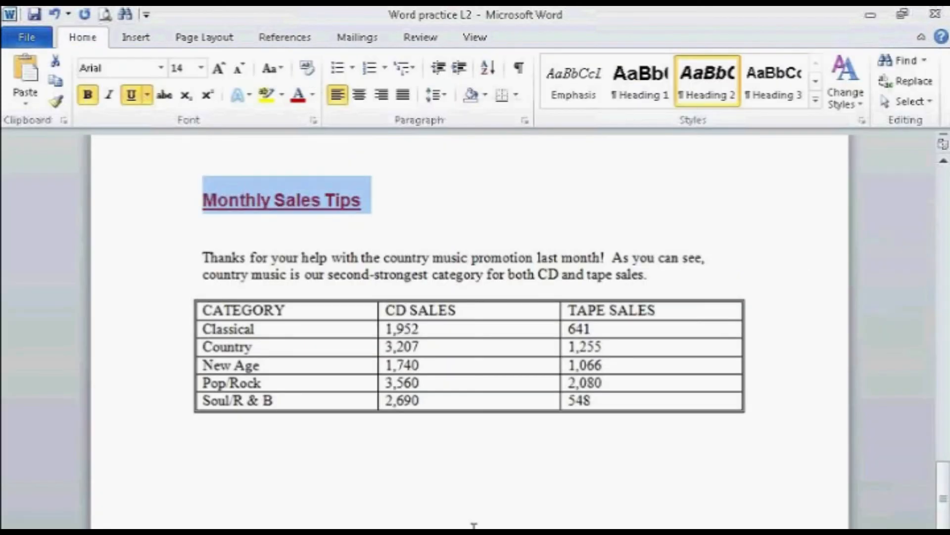
Review the reformatted headings back to the first page and check the styles of Books And Beyond and What is Books & Beyond?
left_click(473, 526)
scroll(465, 527, "up", 1)
scroll(463, 526, "up", 8)
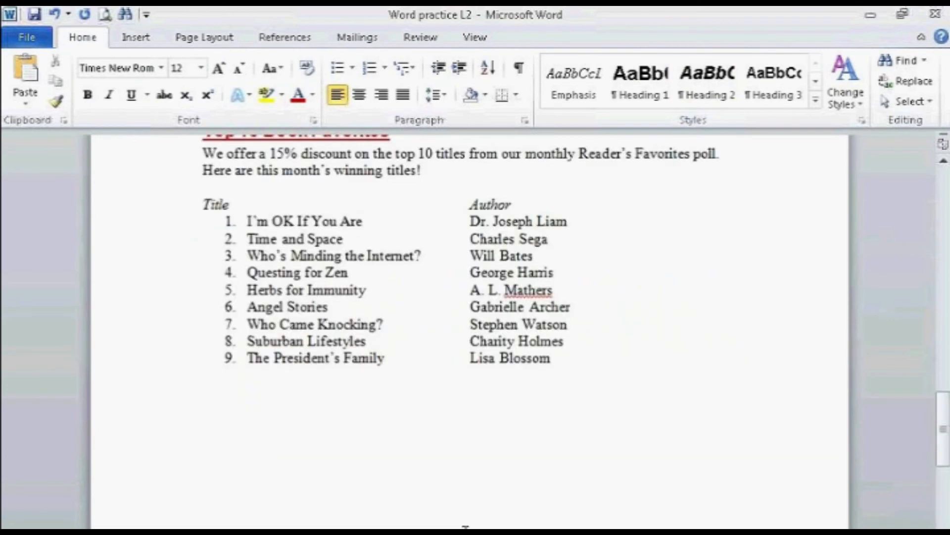
scroll(465, 527, "up", 6)
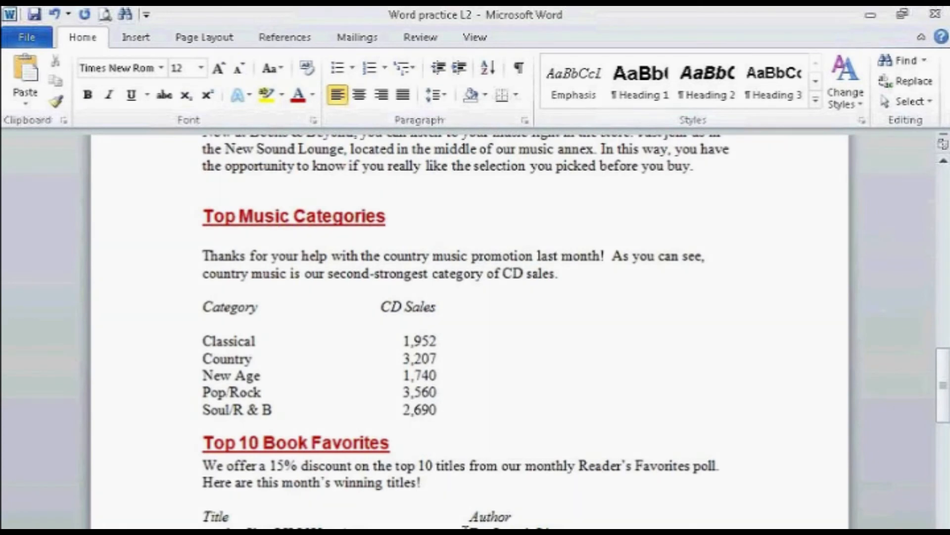
scroll(466, 527, "up", 15)
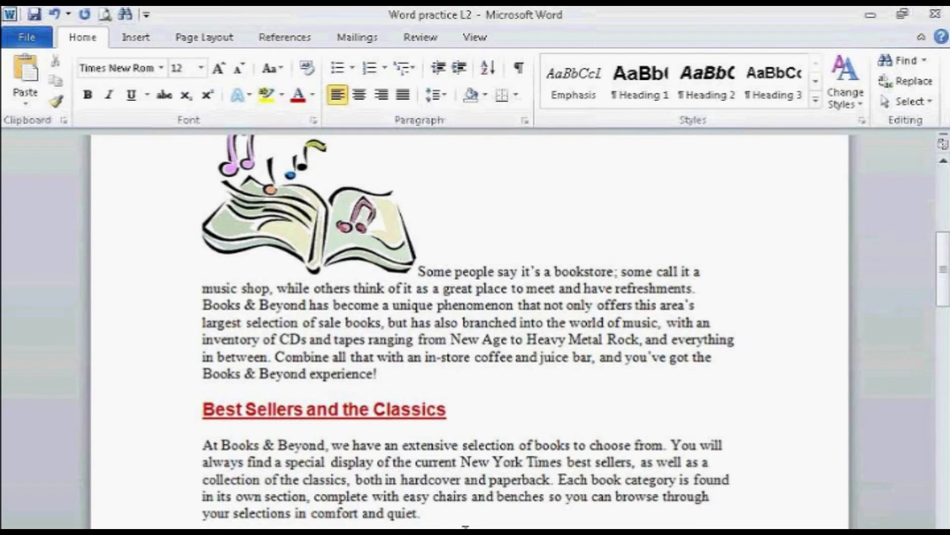
scroll(466, 527, "up", 14)
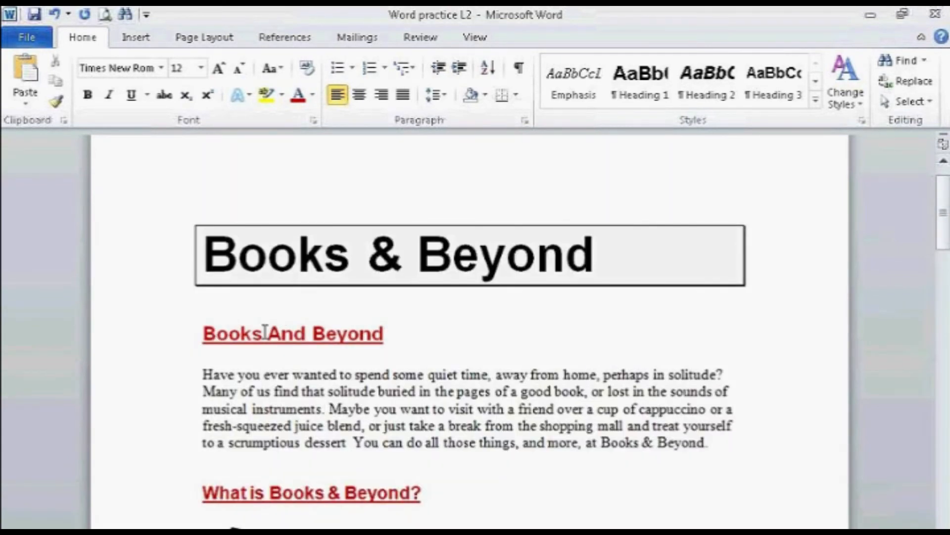
left_click(242, 333)
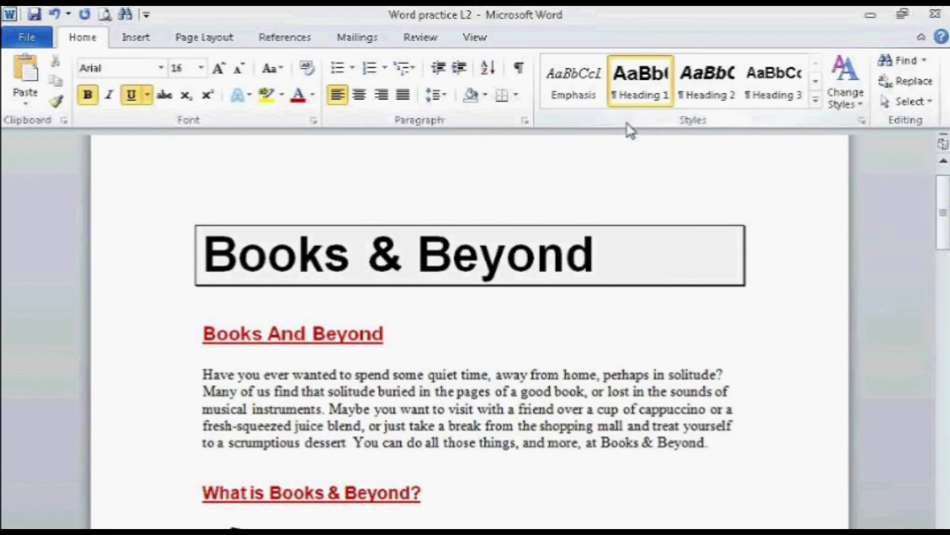
left_click(327, 494)
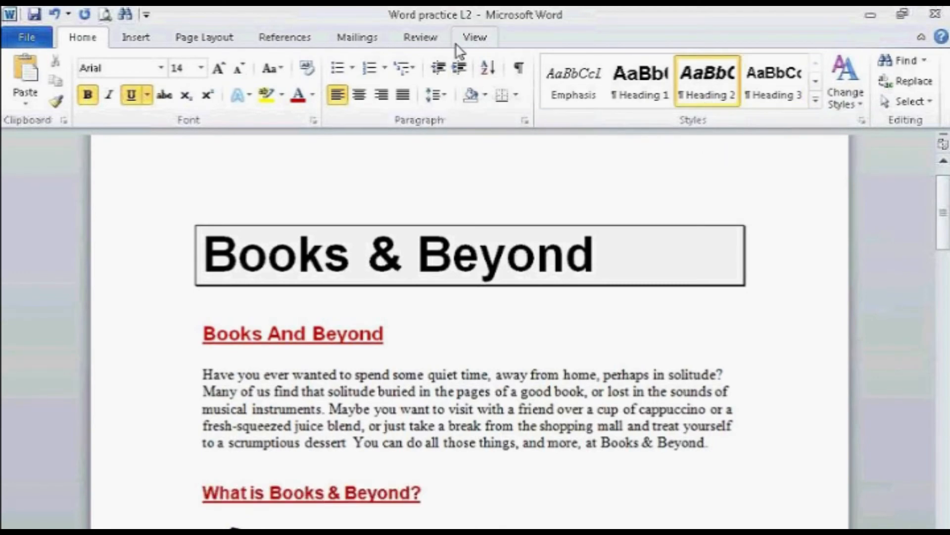
Switch to the open document Word practice L2 WEBINAR and show its opening headings.
left_click(476, 38)
left_click(794, 106)
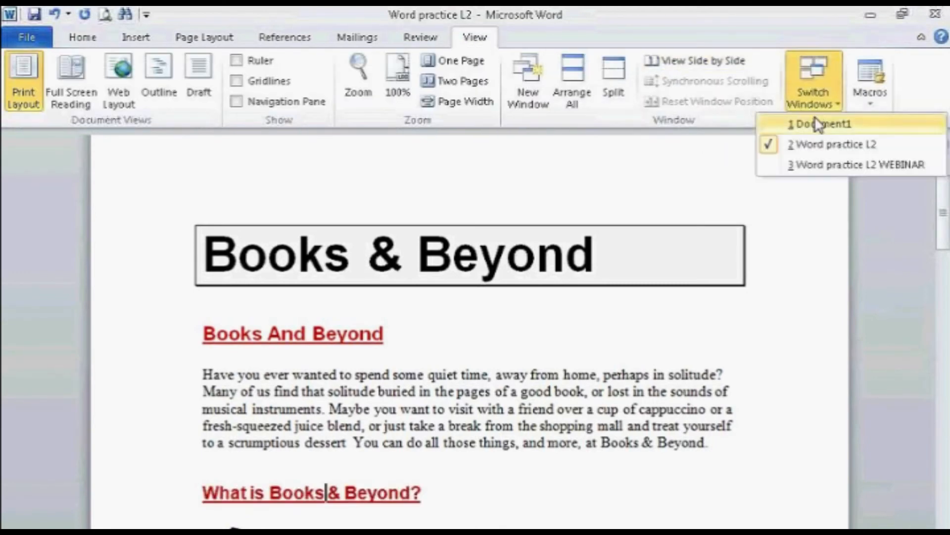
left_click(837, 163)
scroll(504, 383, "down", 1)
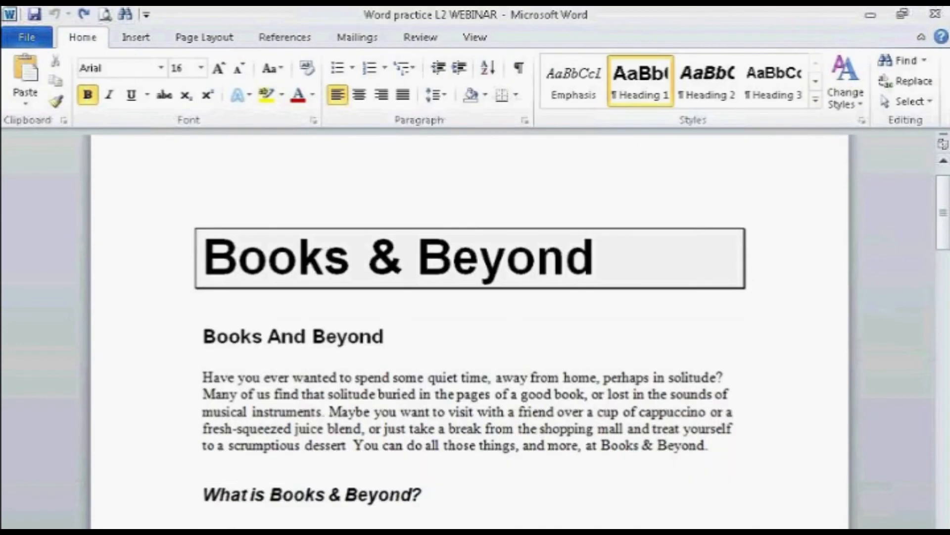
scroll(440, 375, "down", 1)
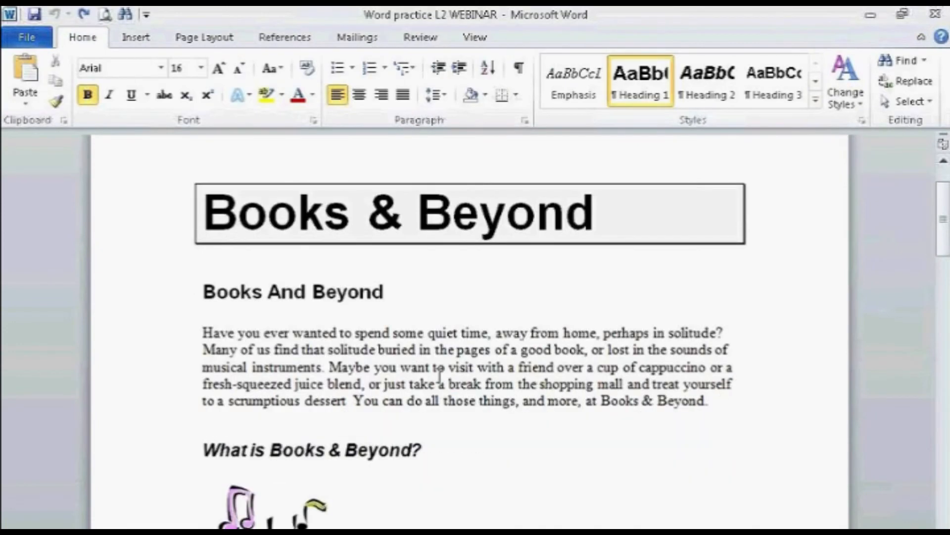
Check the styles of the Books And Beyond heading, the What is Books & Beyond? heading and the body text below.
left_click(328, 297)
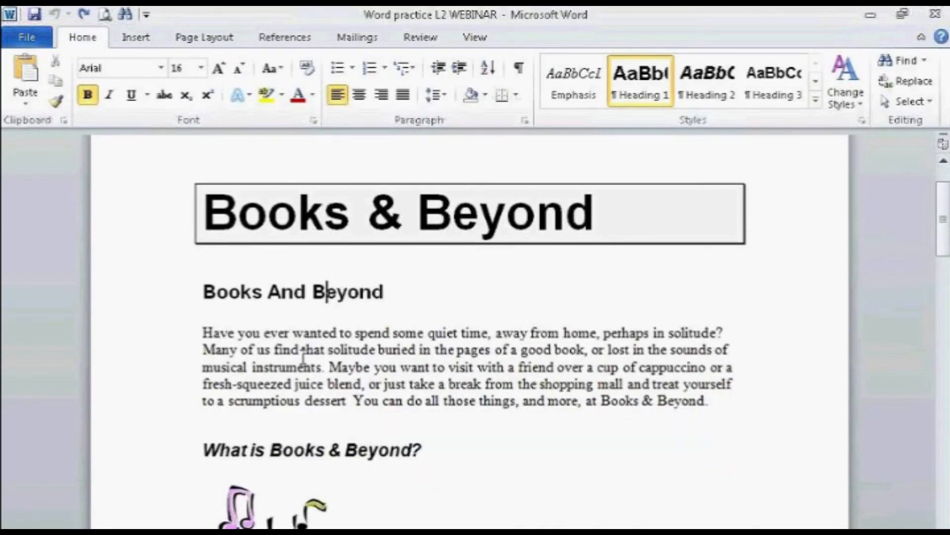
left_click(307, 451)
scroll(342, 500, "down", 5)
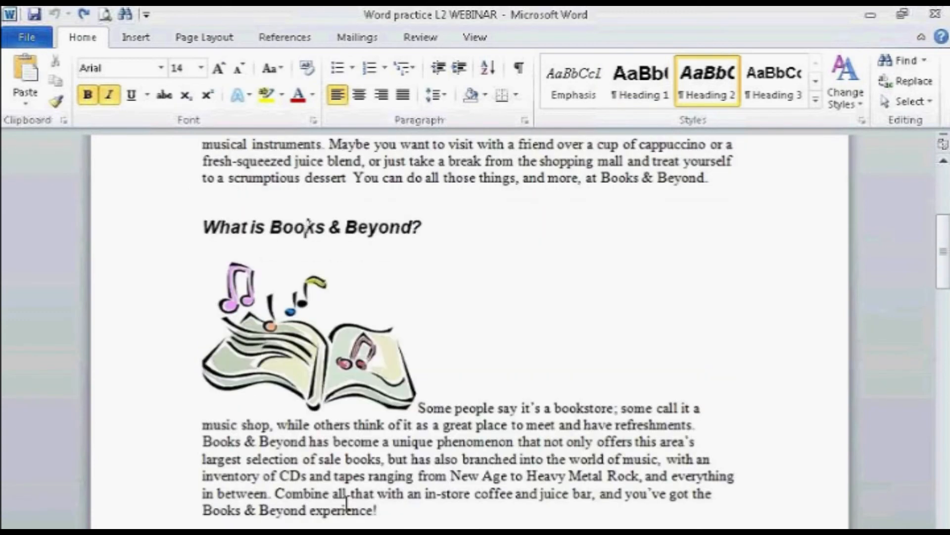
left_click(347, 503)
scroll(351, 505, "up", 7)
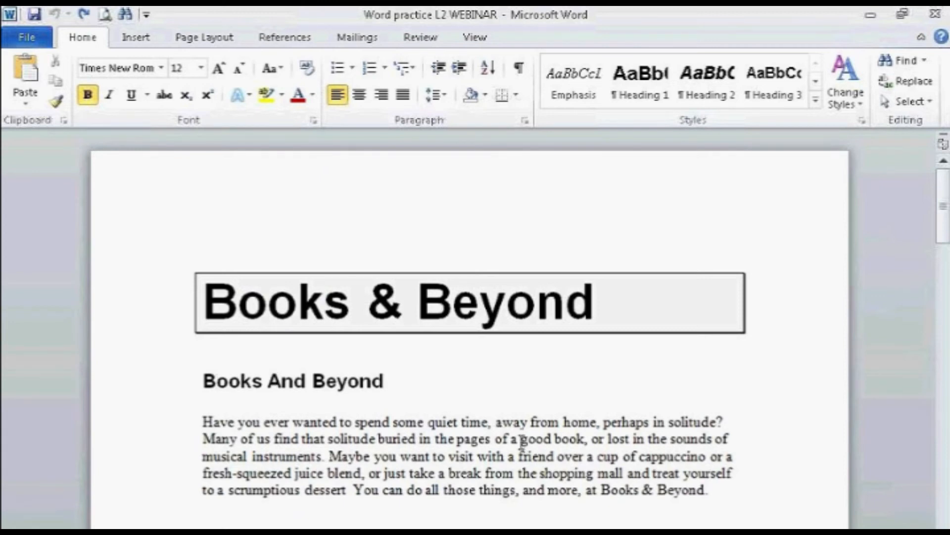
Apply the Subtle Reference style to the words "good book" in the first paragraph.
left_click_drag(521, 443, 575, 445)
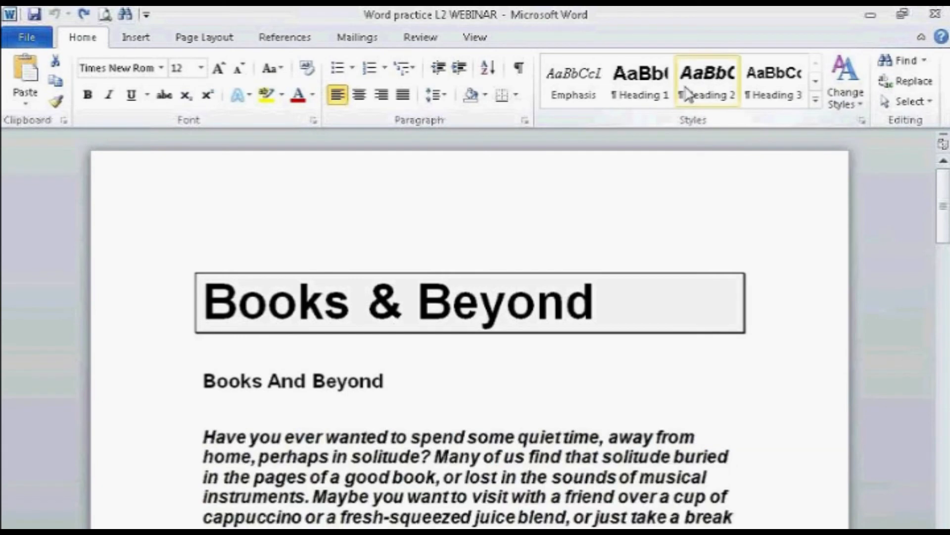
left_click(815, 103)
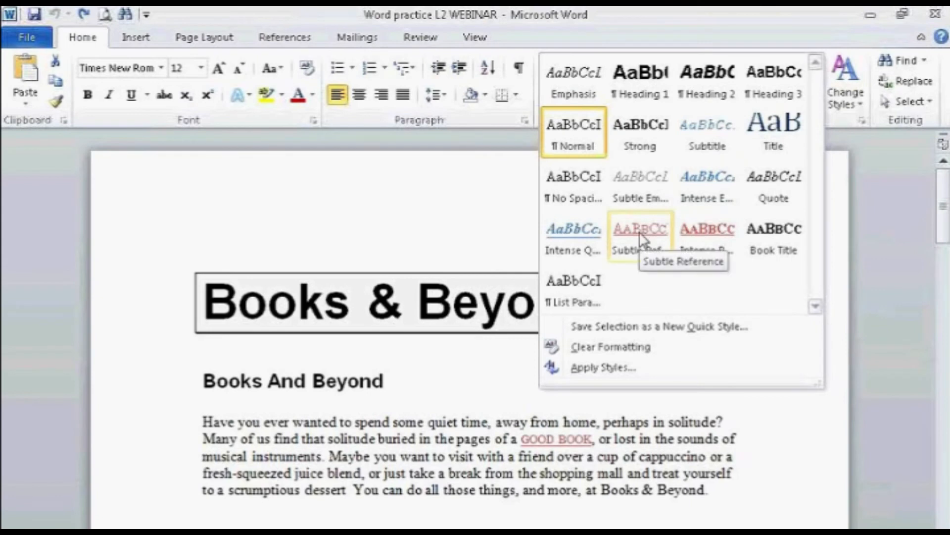
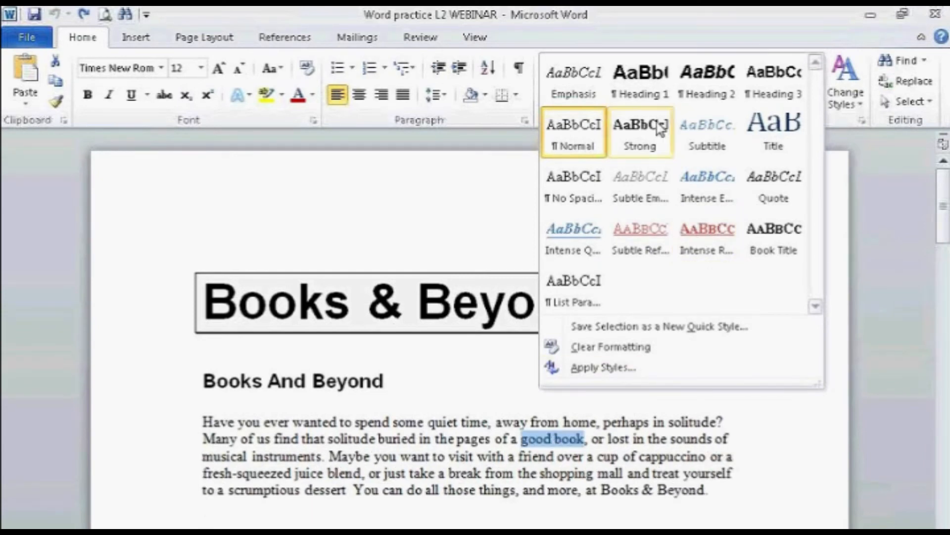
left_click(640, 239)
left_click(612, 386)
left_click(455, 312)
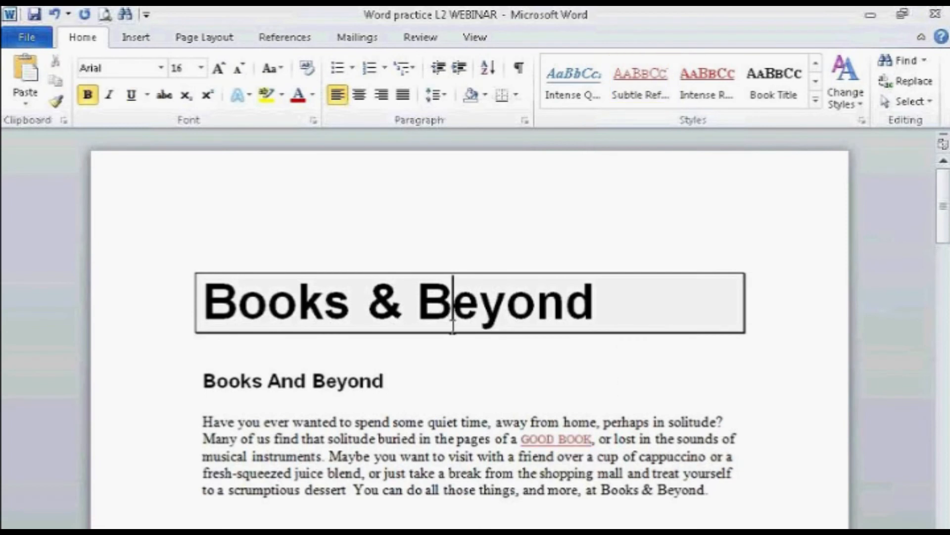
Center the boxed Books & Beyond title at the beginning of the document.
left_click_drag(655, 292, 286, 305)
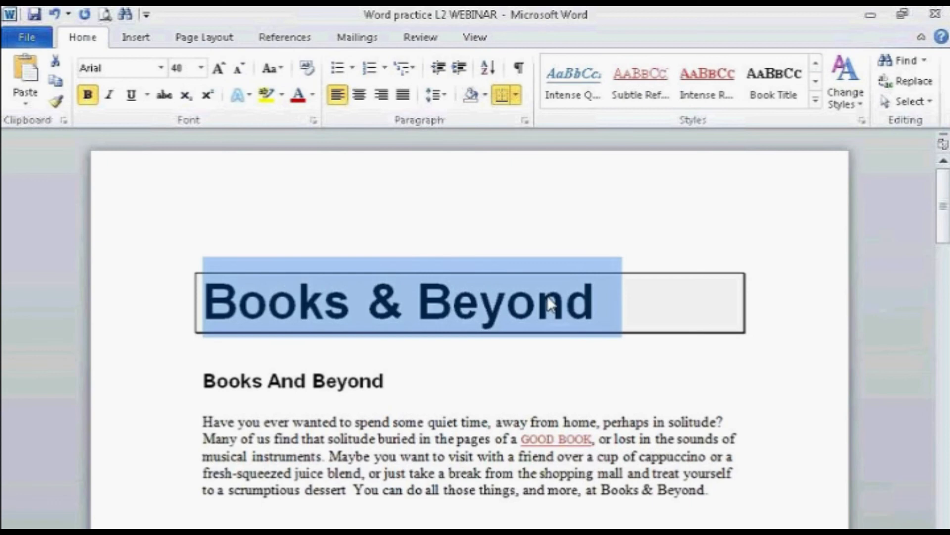
left_click(414, 241)
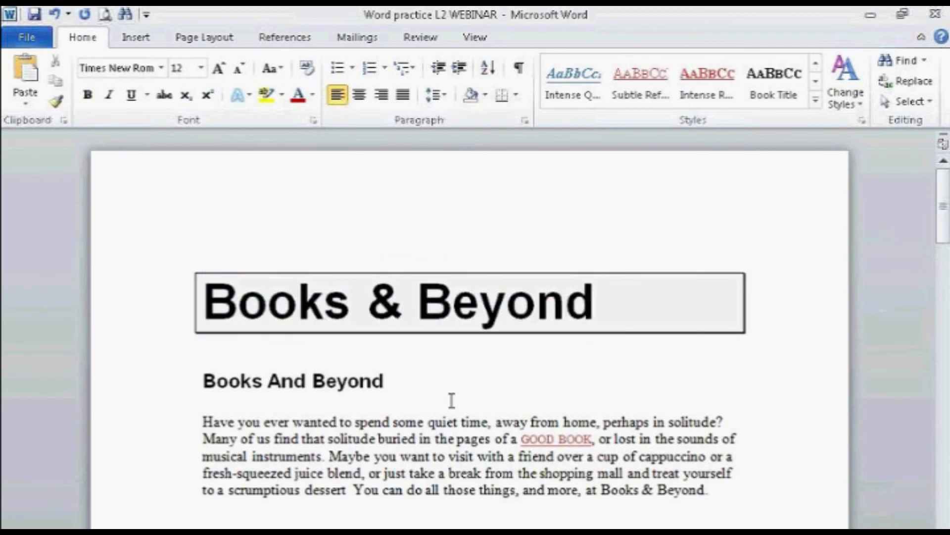
left_click_drag(604, 304, 200, 316)
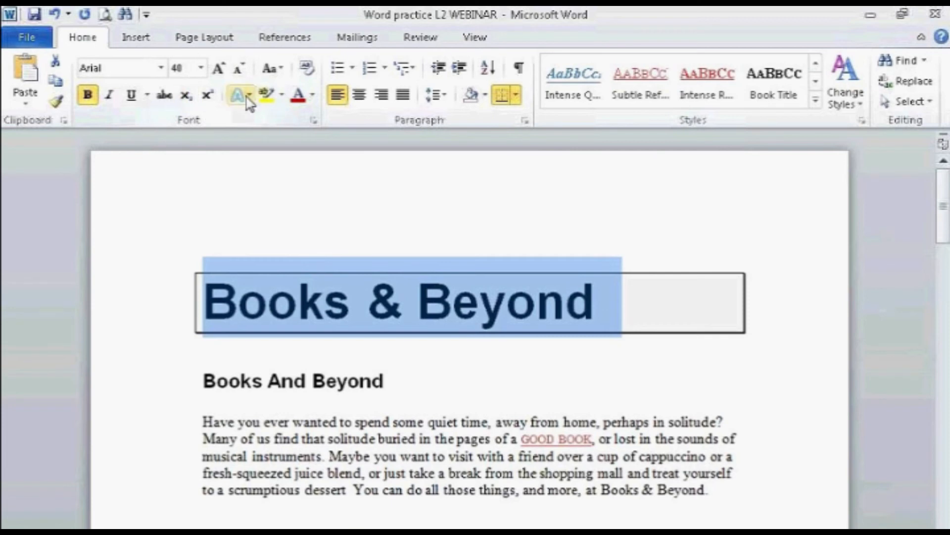
left_click(258, 358)
left_click(204, 303)
left_click_drag(204, 303, 545, 310)
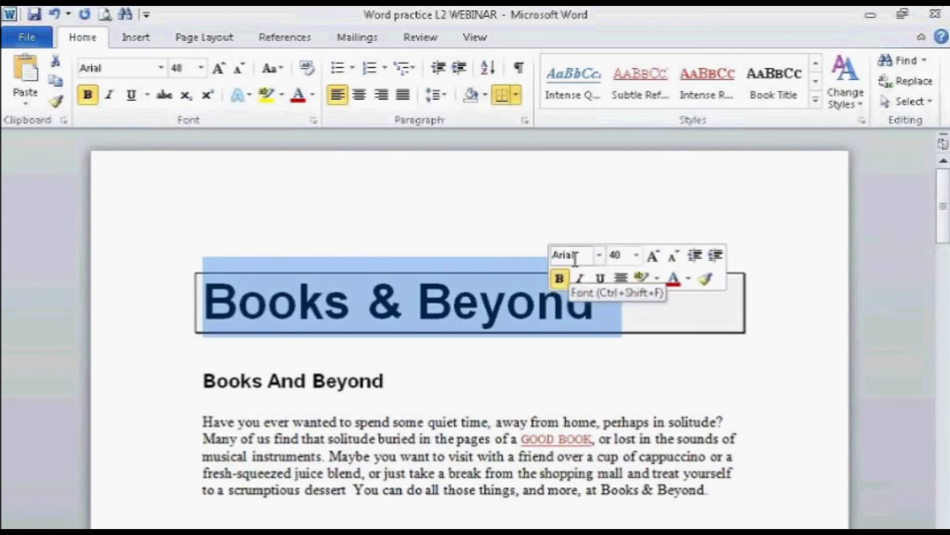
left_click(622, 279)
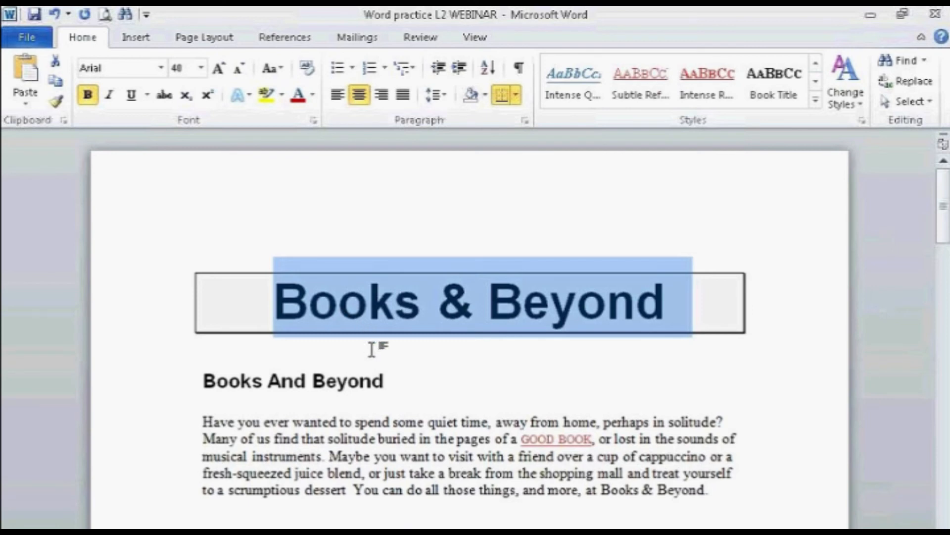
Demonstrate selecting the Books And Beyond heading, part of it, and text in the paragraph below, clearing each selection.
left_click_drag(388, 374, 209, 382)
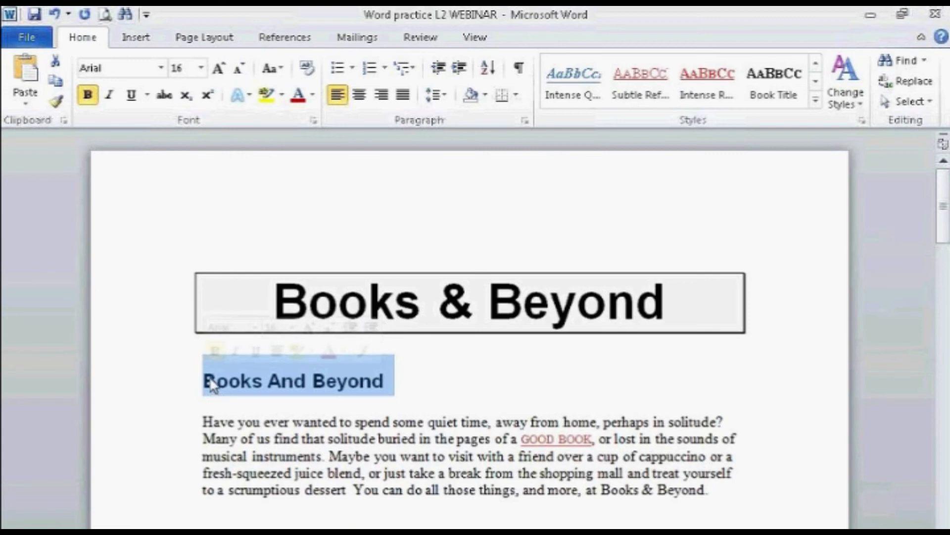
left_click(535, 393)
left_click_drag(410, 386, 344, 391)
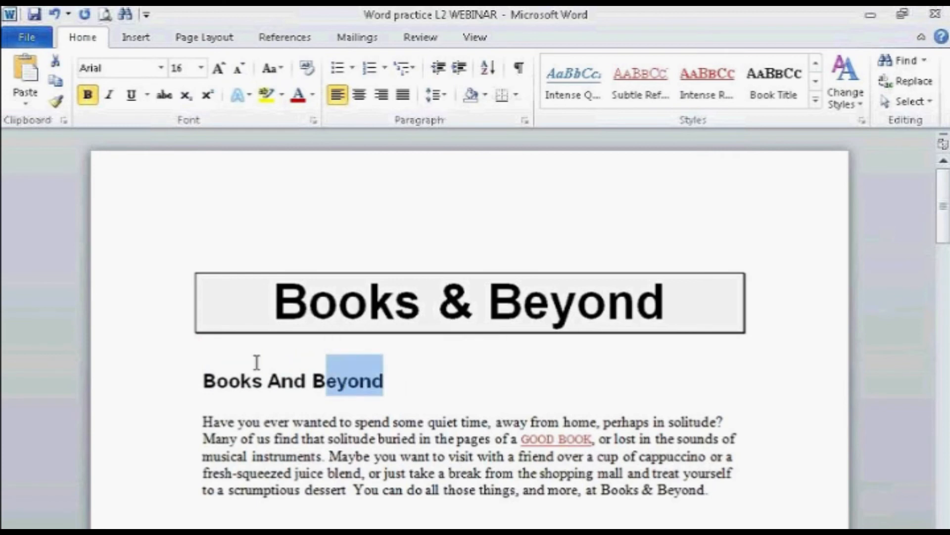
left_click(261, 382)
left_click_drag(203, 438, 263, 438)
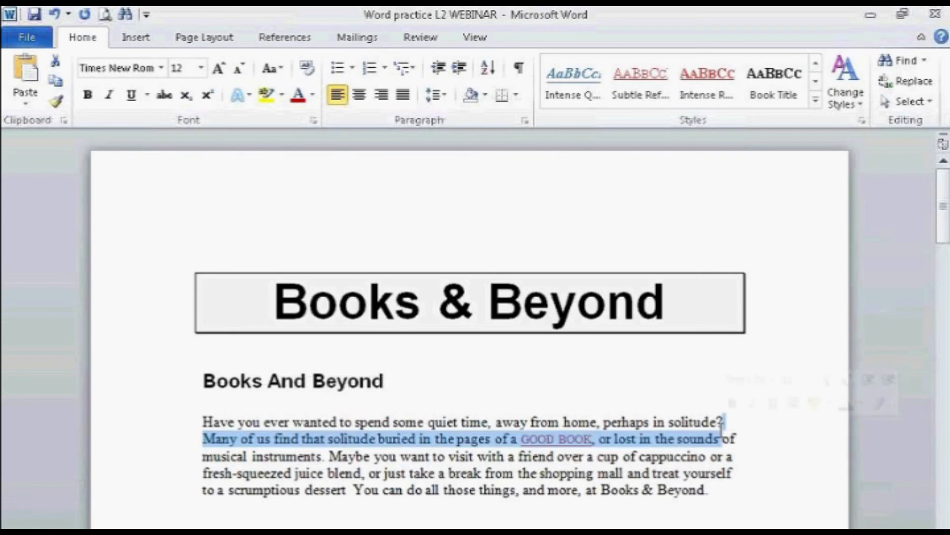
left_click(352, 472)
left_click(420, 401)
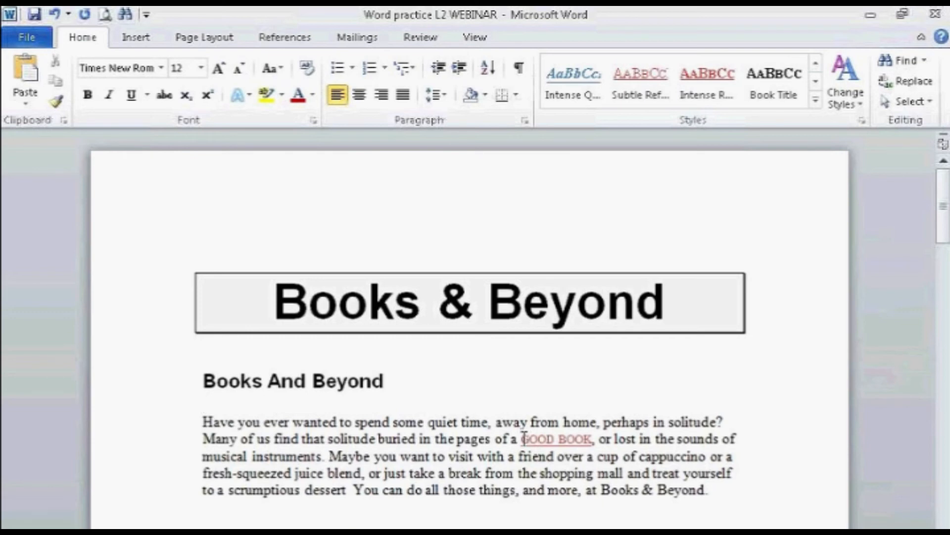
Check which styles are applied to GOOD BOOK and the Books And Beyond heading in the full list of quick styles.
left_click_drag(523, 440, 592, 439)
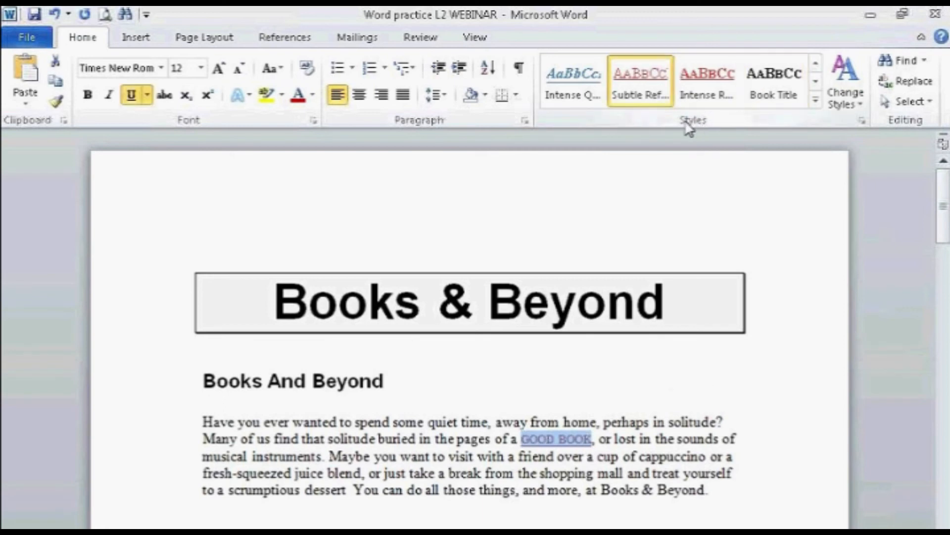
left_click(637, 456)
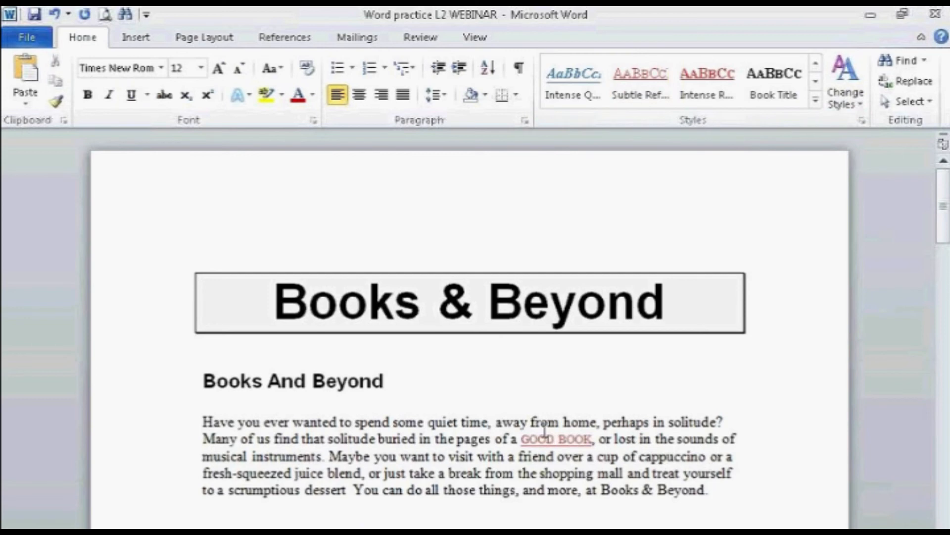
left_click(242, 380)
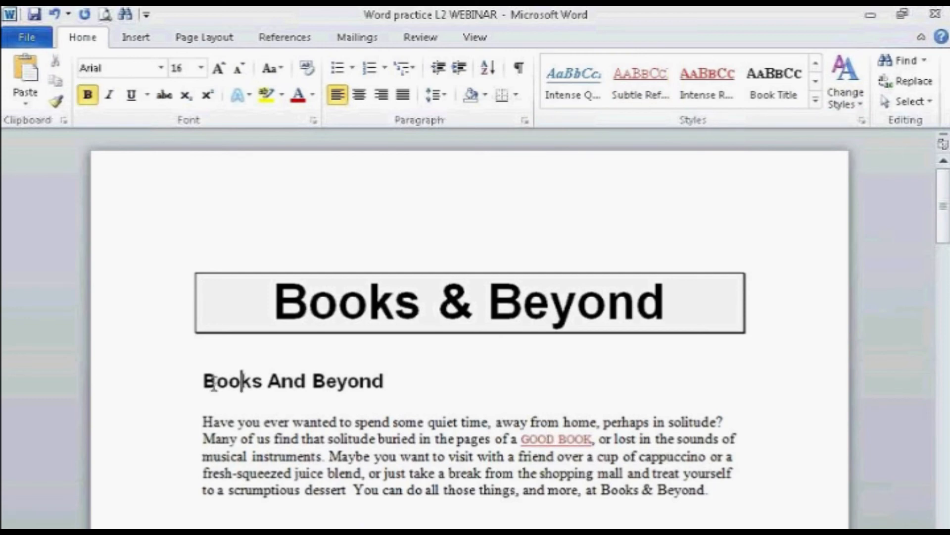
left_click(814, 101)
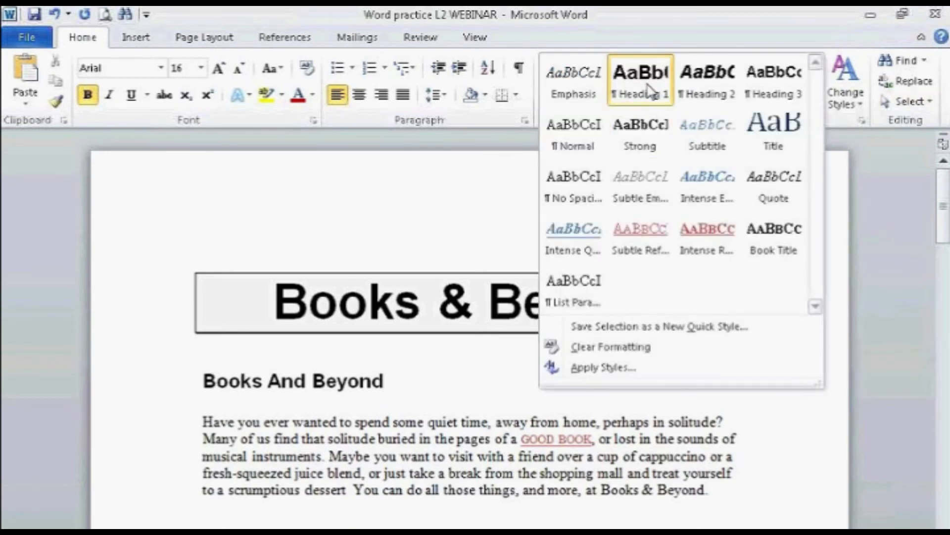
left_click(291, 526)
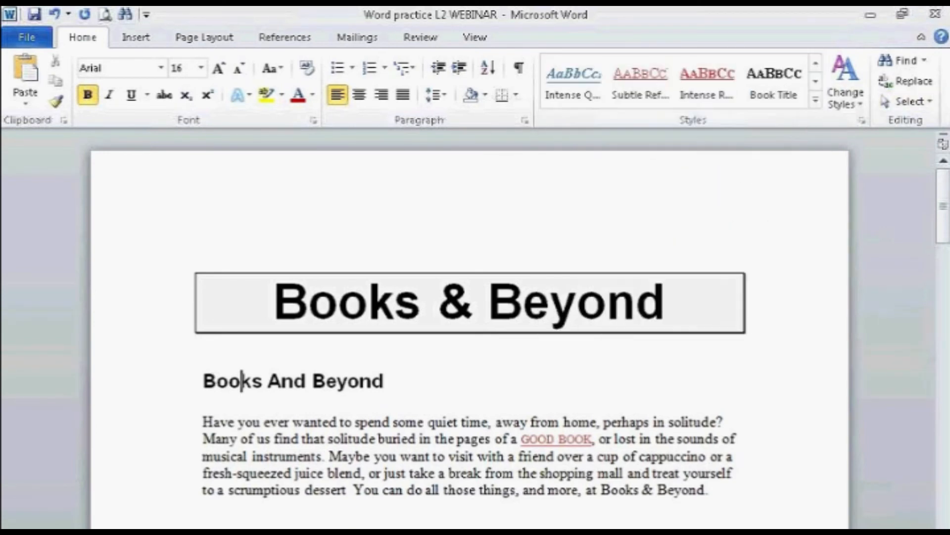
Check which style is applied to the heading below the first paragraph in the full list of quick styles.
left_click(291, 526)
left_click(815, 101)
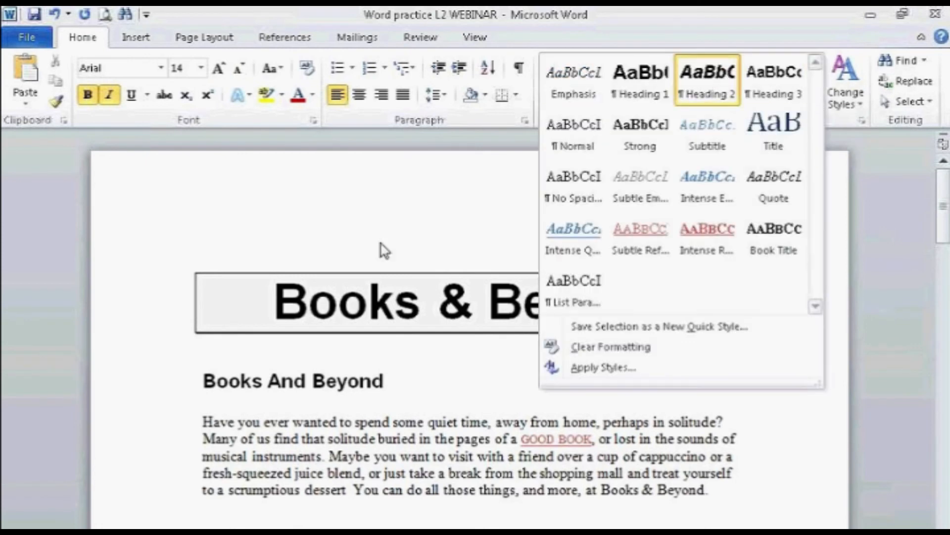
left_click(390, 226)
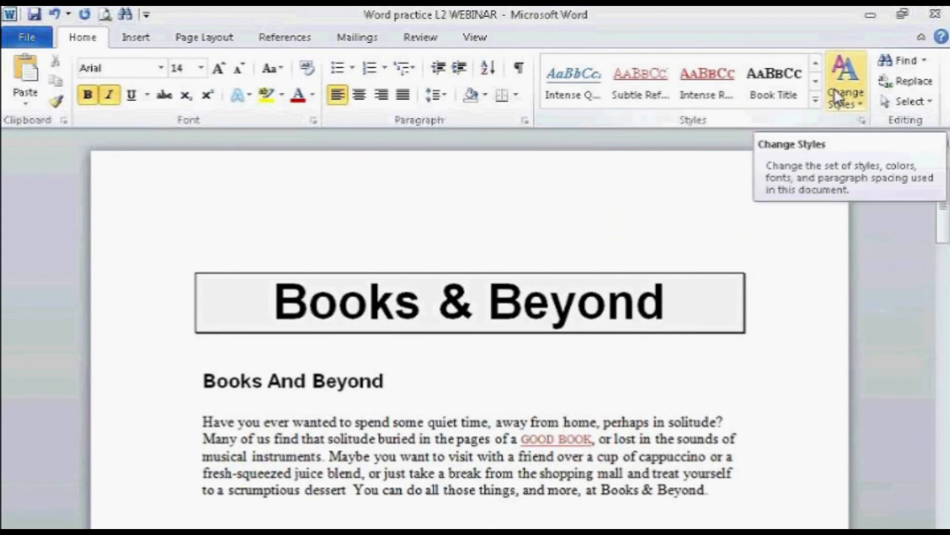
Apply the Elegant style set to the whole document.
left_click(861, 111)
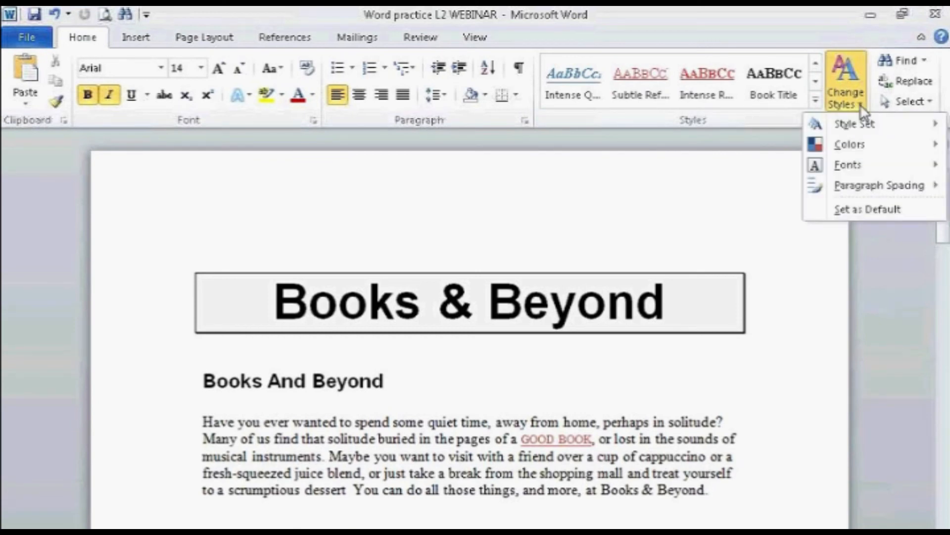
mouse_move(860, 128)
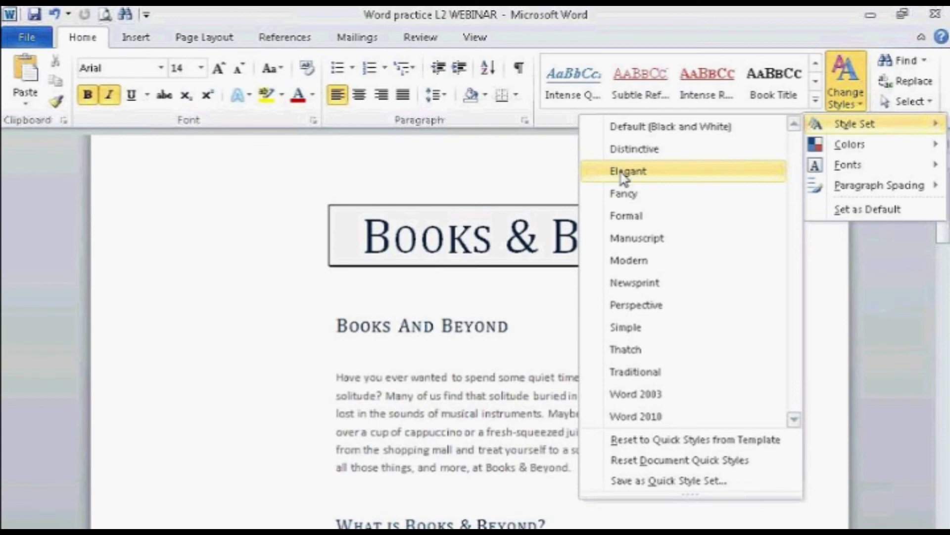
left_click(624, 173)
Check which quick style is applied to the New Sound Lounge! and Easy Listening headings.
scroll(500, 350, "down", 3)
scroll(500, 354, "down", 15)
scroll(494, 361, "down", 10)
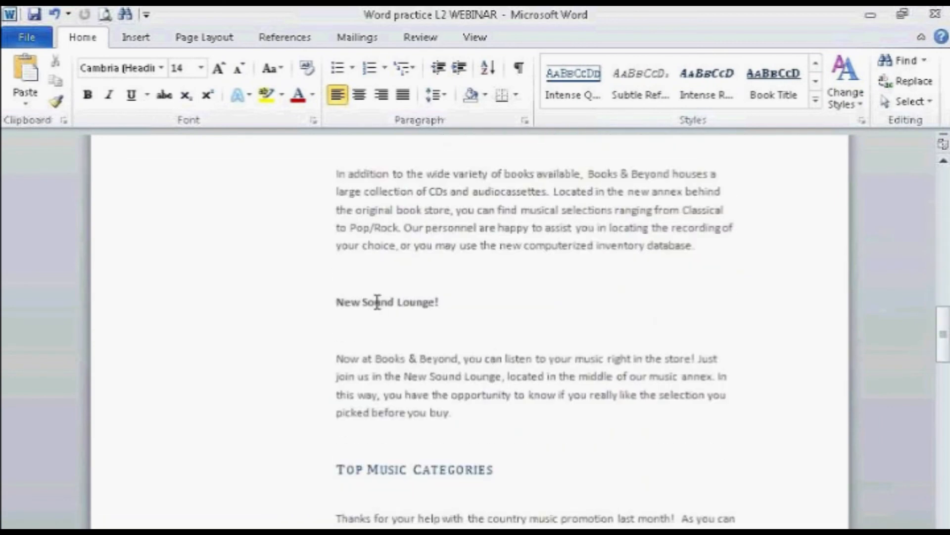
left_click(377, 302)
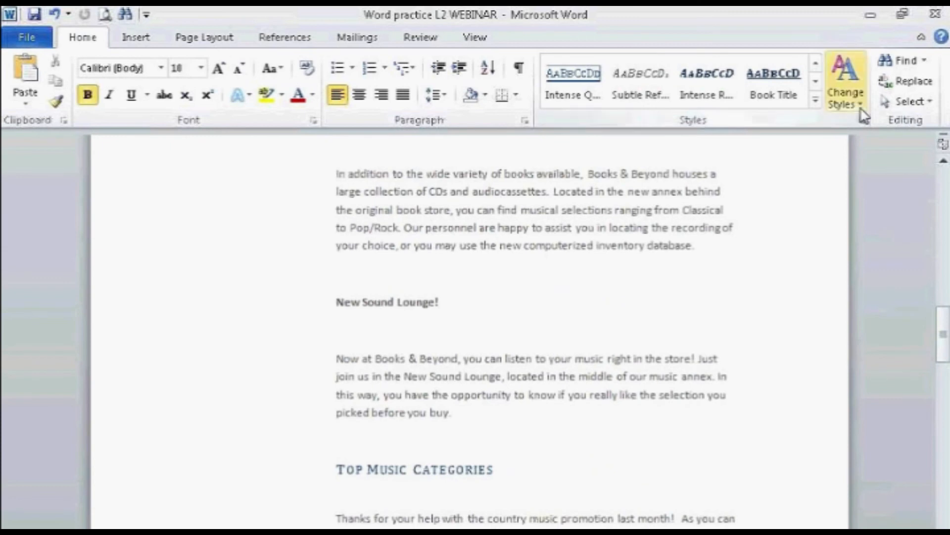
left_click(815, 100)
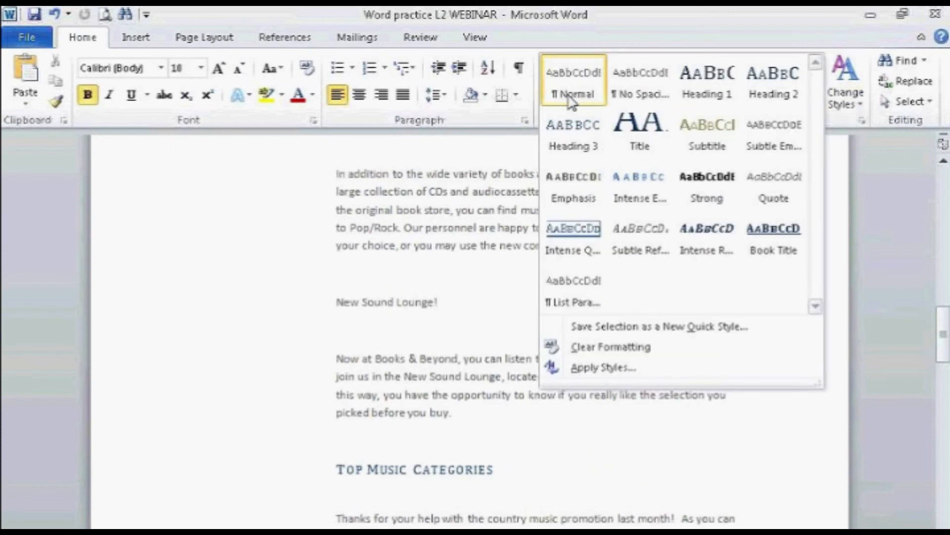
left_click(485, 288)
scroll(484, 277, "up", 5)
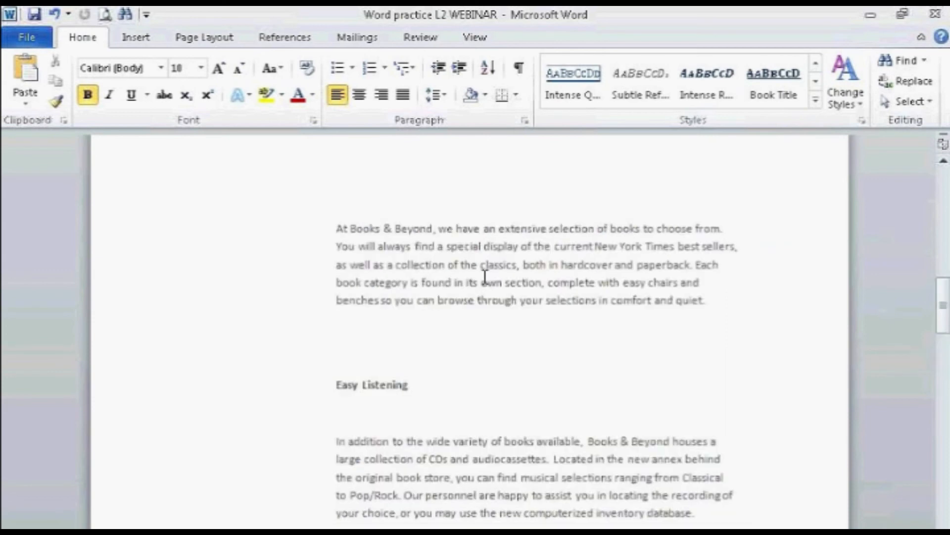
left_click(381, 384)
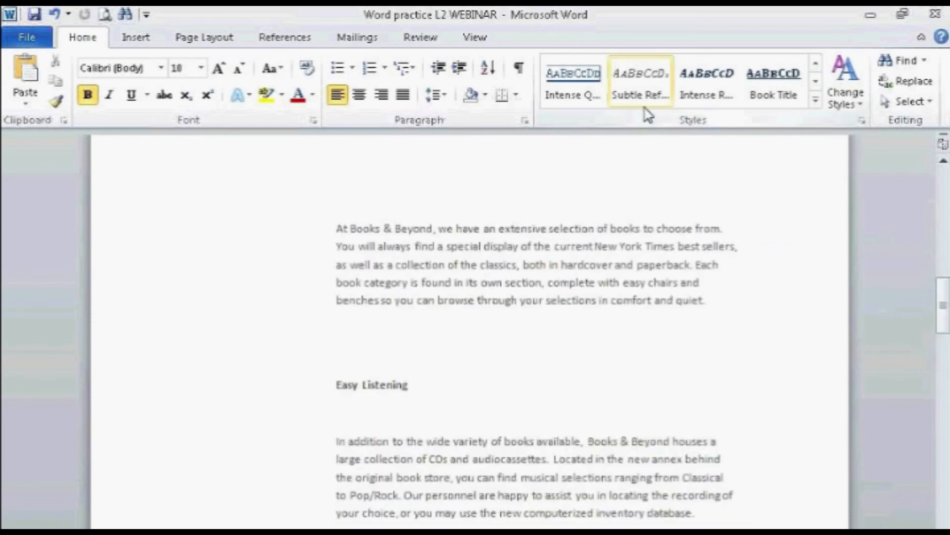
left_click(815, 101)
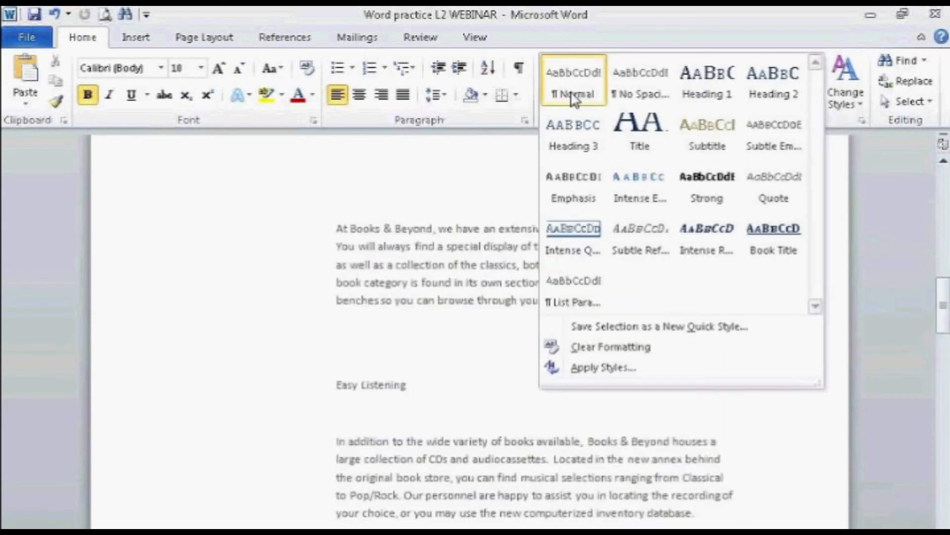
left_click(394, 472)
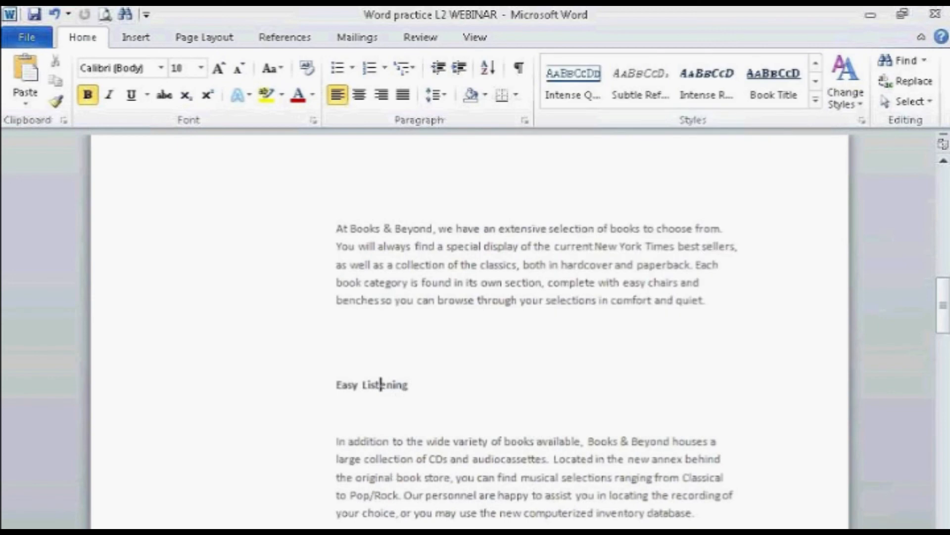
Switch the document to the Formal style set.
scroll(402, 385, "up", 20)
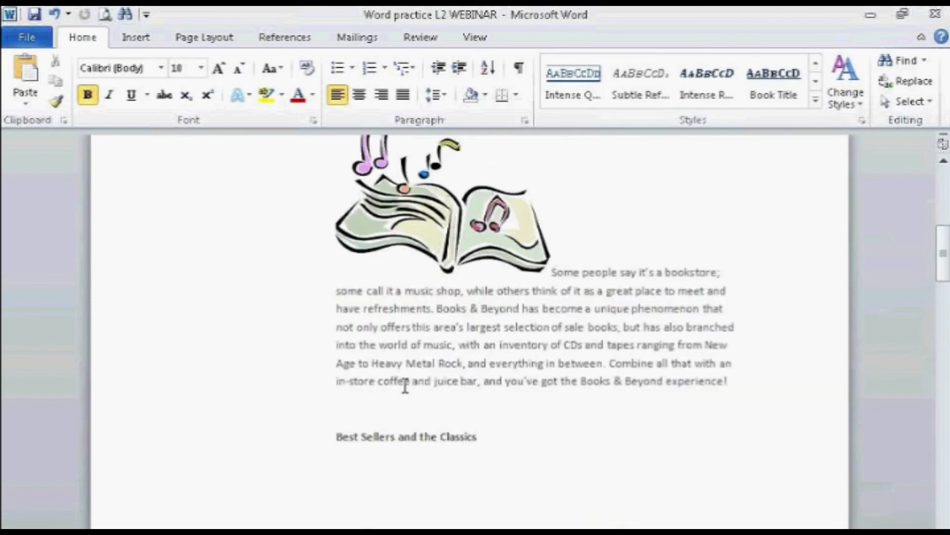
left_click(857, 95)
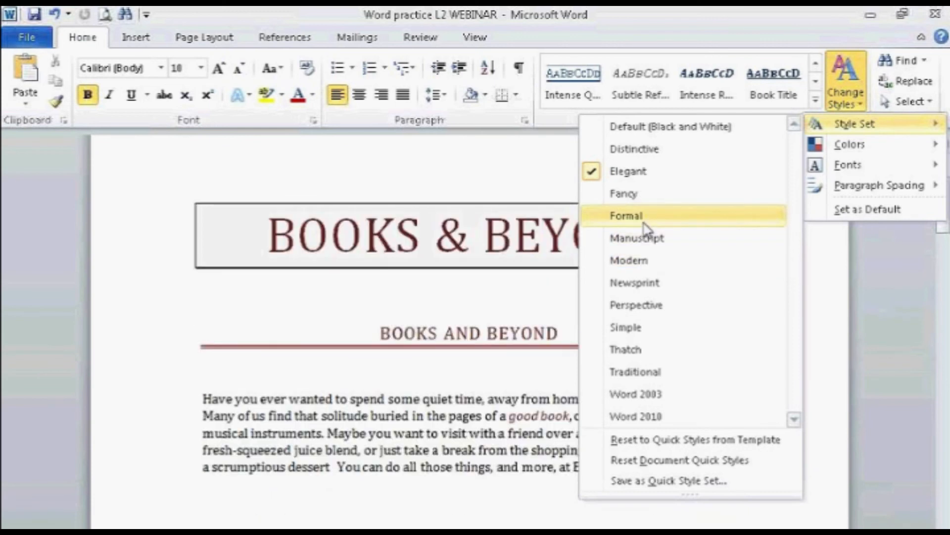
left_click(643, 223)
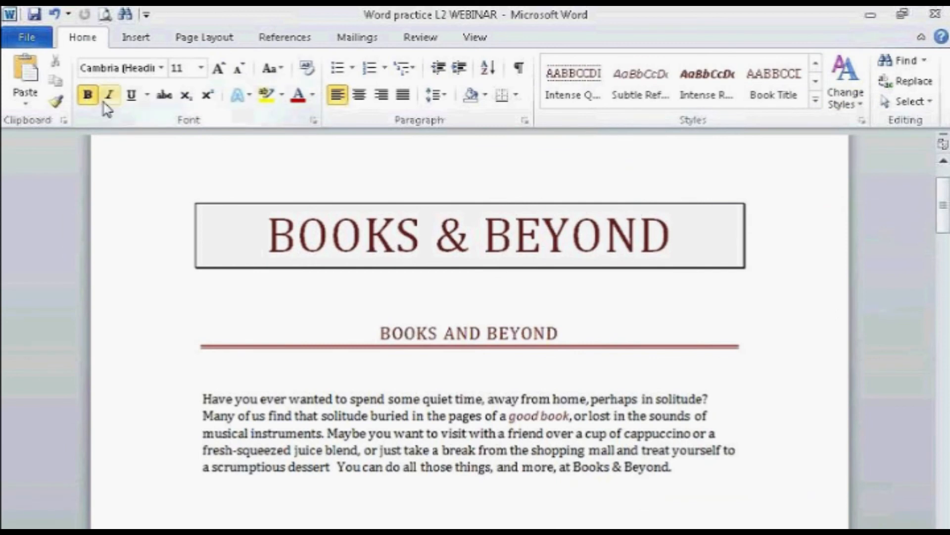
Review the document's pages in the print preview, then return to editing.
left_click(105, 16)
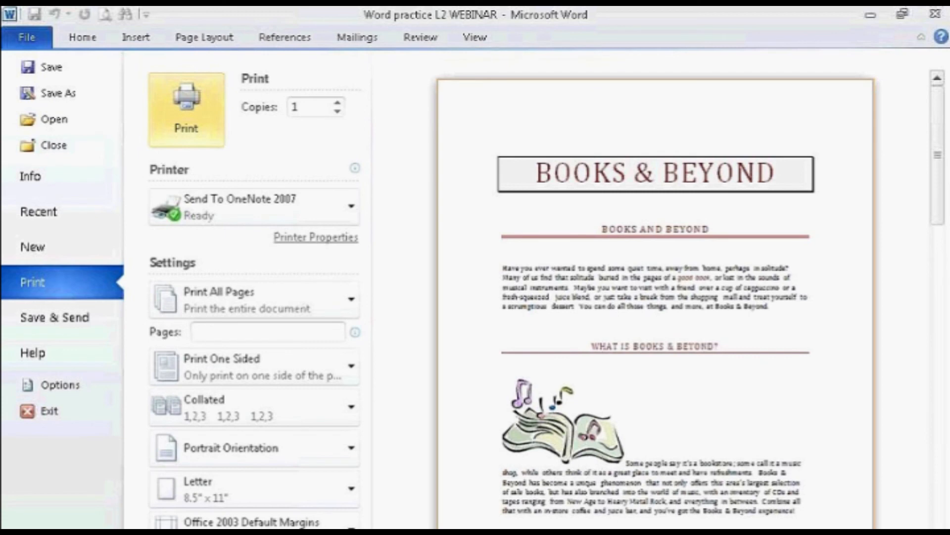
scroll(656, 307, "down", 1)
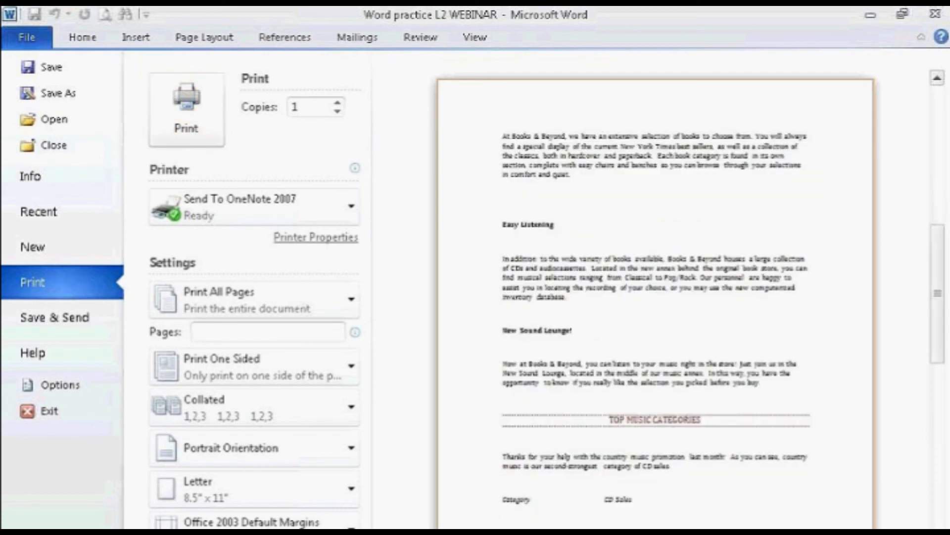
scroll(656, 302, "down", 1)
scroll(656, 302, "down", 1)
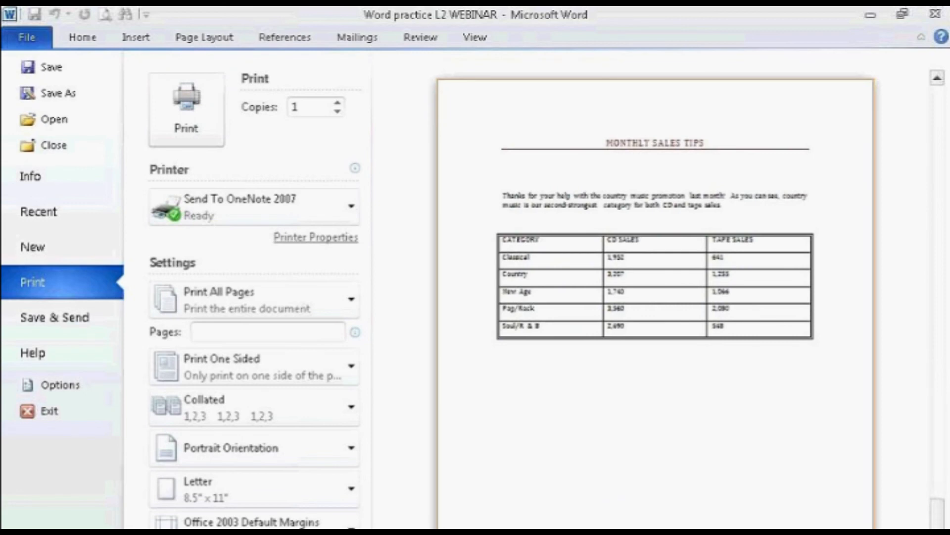
scroll(656, 302, "up", 2)
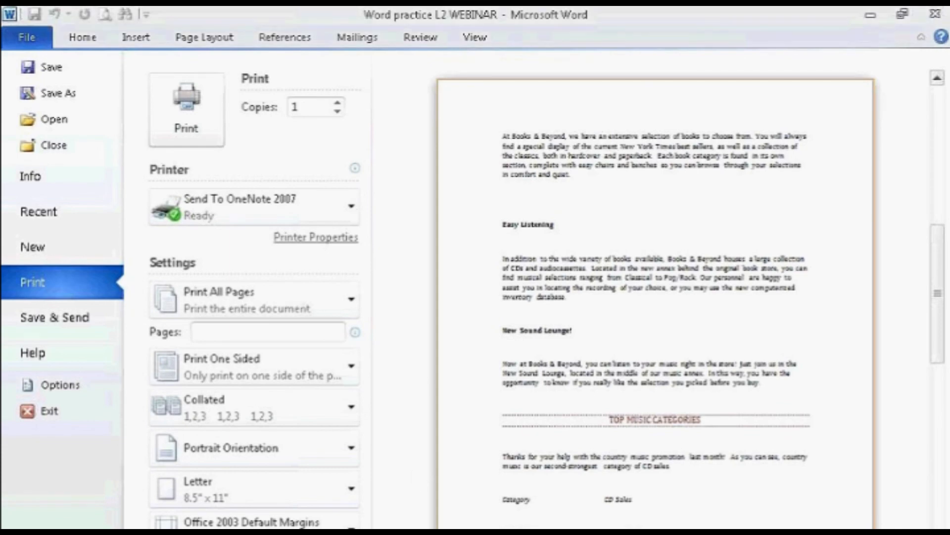
left_click(81, 40)
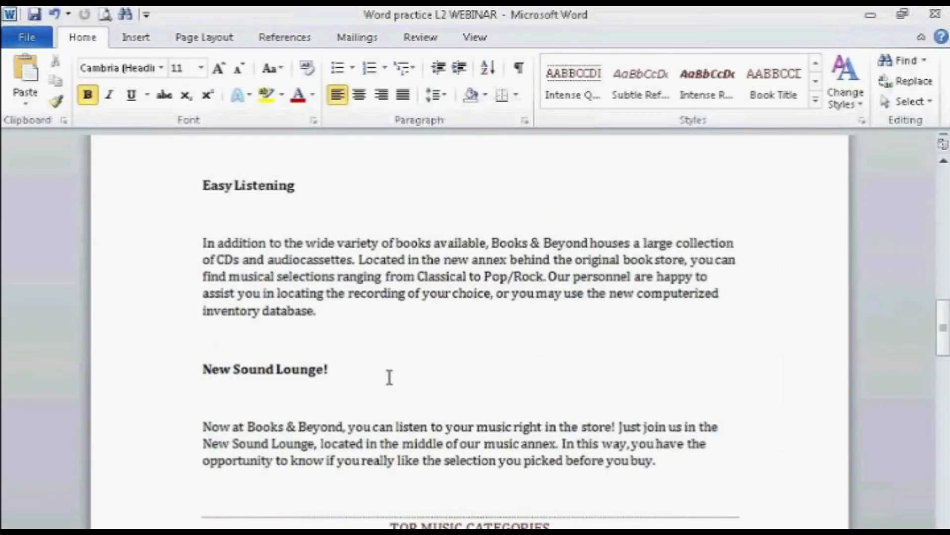
Change the document's style set to Modern and place the cursor in the empty line below the boxed title.
scroll(389, 377, "up", 15)
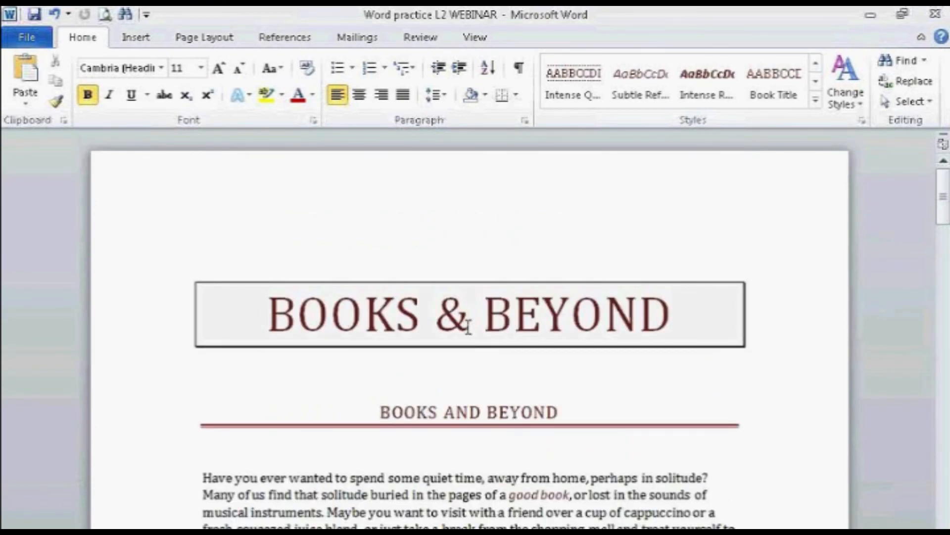
left_click(851, 96)
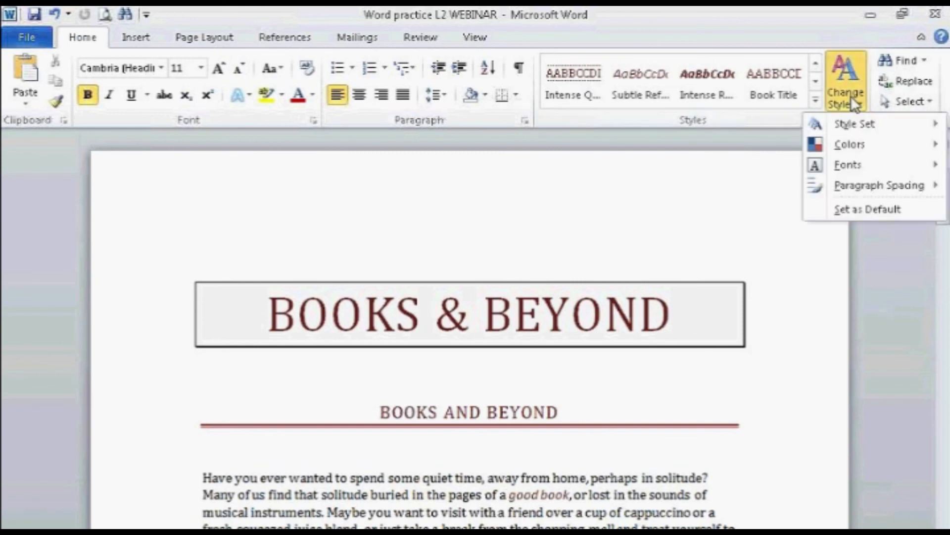
mouse_move(854, 128)
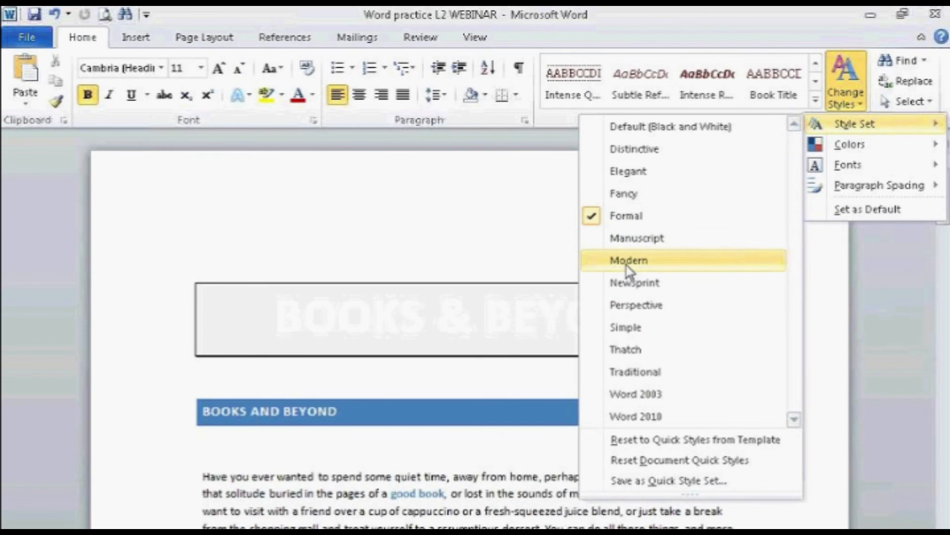
left_click(626, 263)
left_click(789, 377)
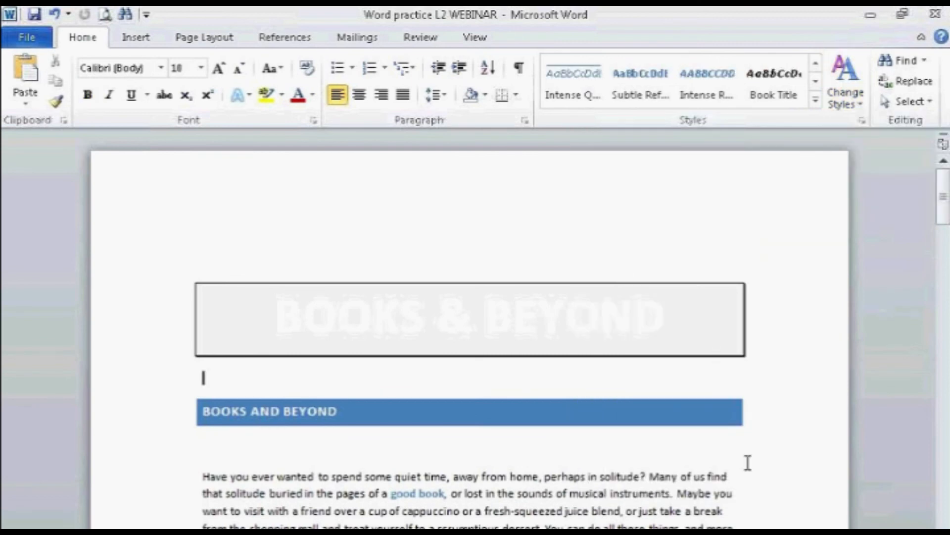
Change the color scheme of the document's styles to the built-in Aspect colors.
scroll(744, 466, "down", 5)
scroll(742, 470, "down", 15)
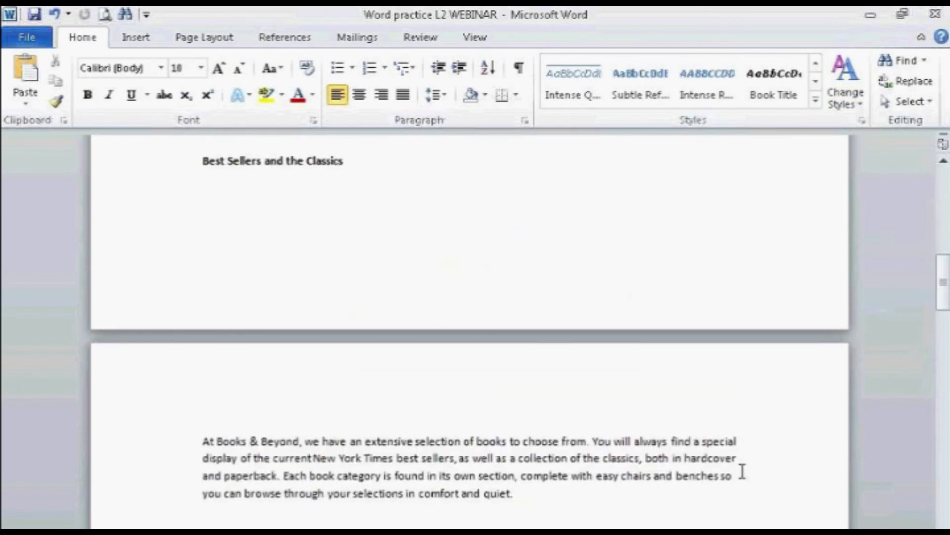
scroll(742, 471, "down", 12)
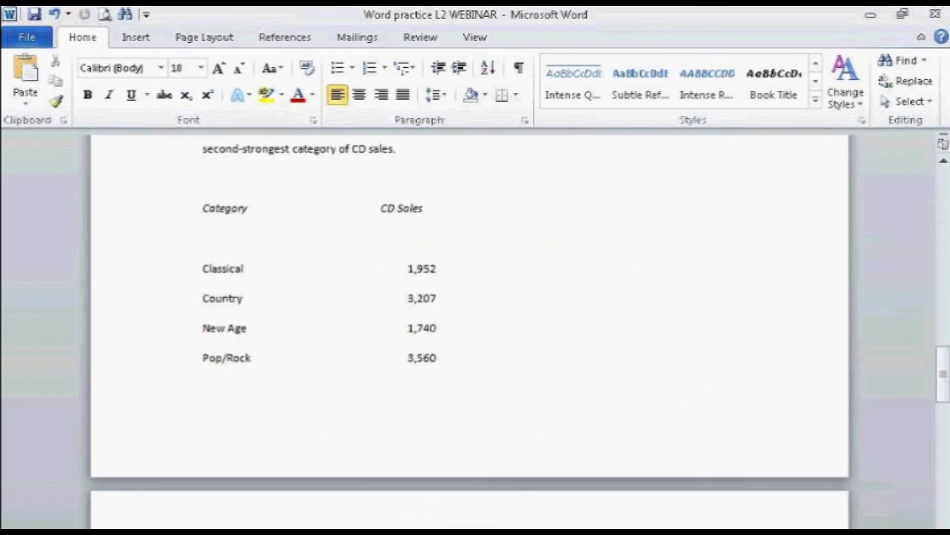
scroll(741, 471, "up", 20)
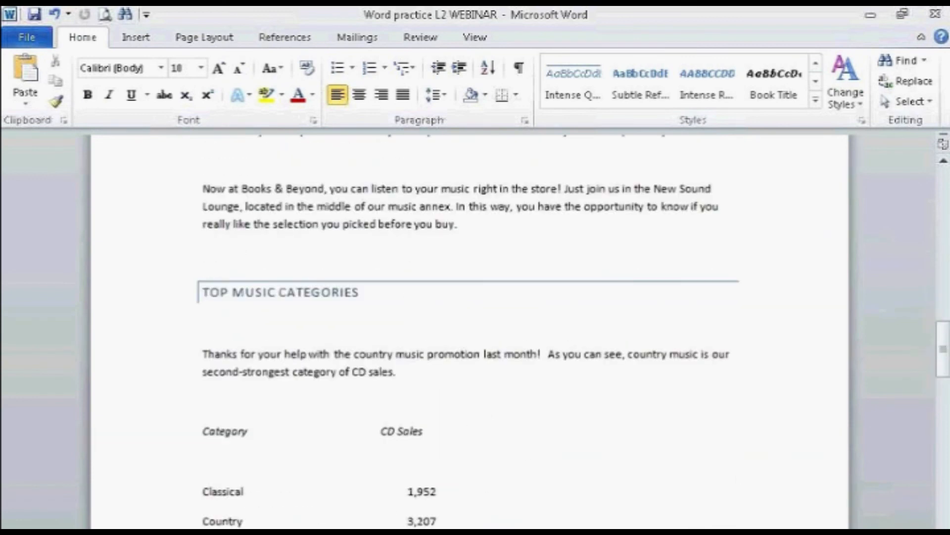
scroll(742, 470, "up", 8)
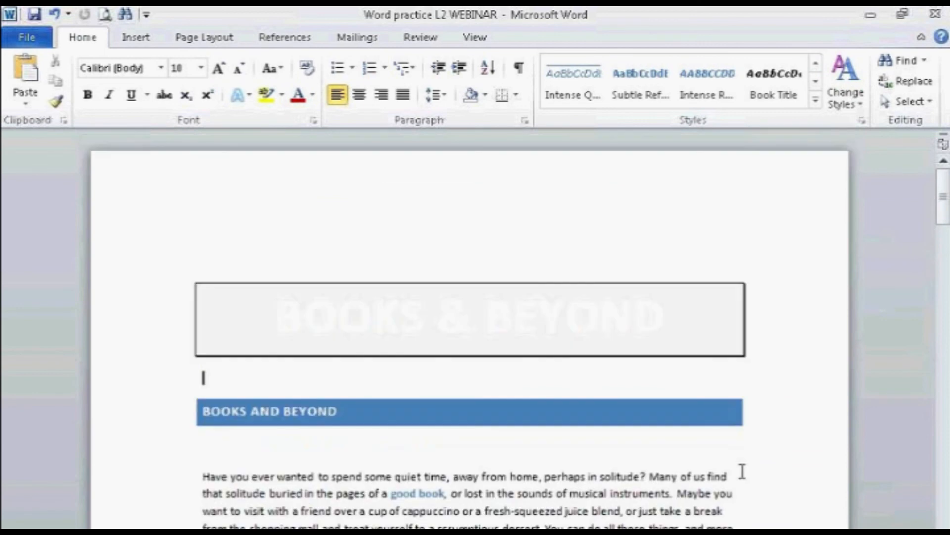
left_click(847, 101)
mouse_move(849, 144)
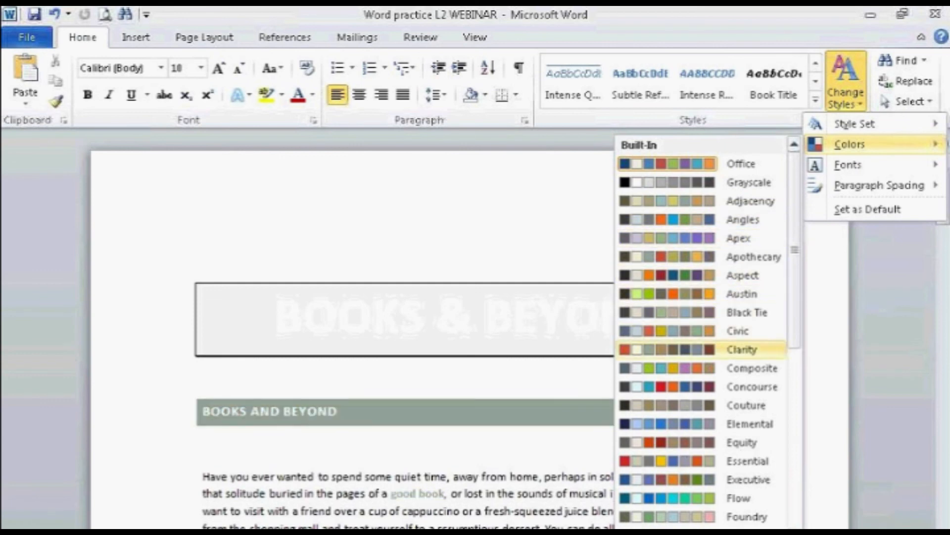
left_click(699, 285)
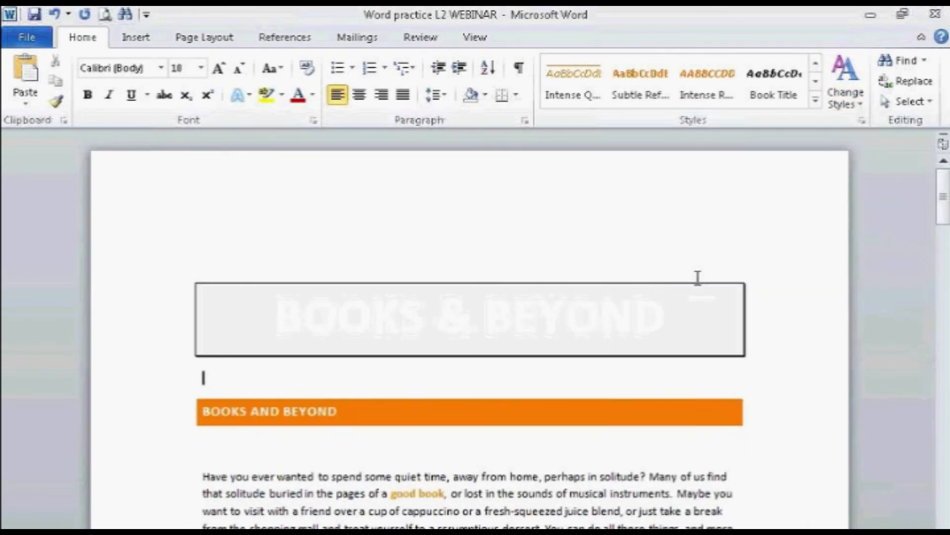
Recolor the boxed Books & Beyond title text with a darker shade of the theme's orange.
left_click(578, 410)
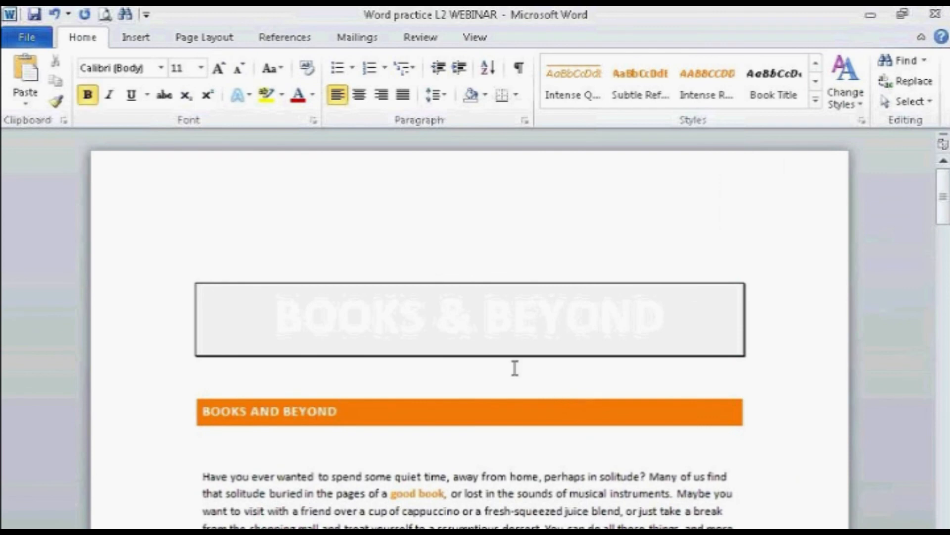
left_click_drag(292, 323, 633, 315)
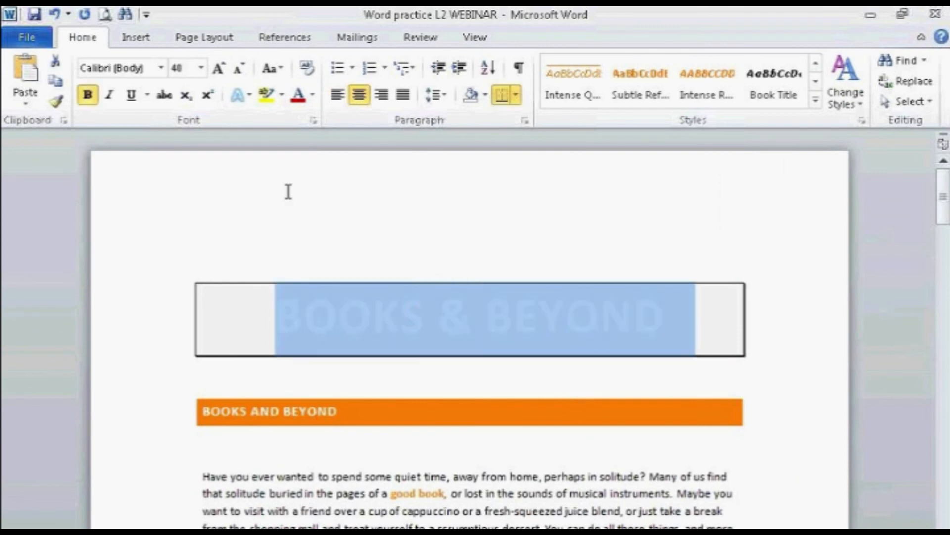
left_click(314, 95)
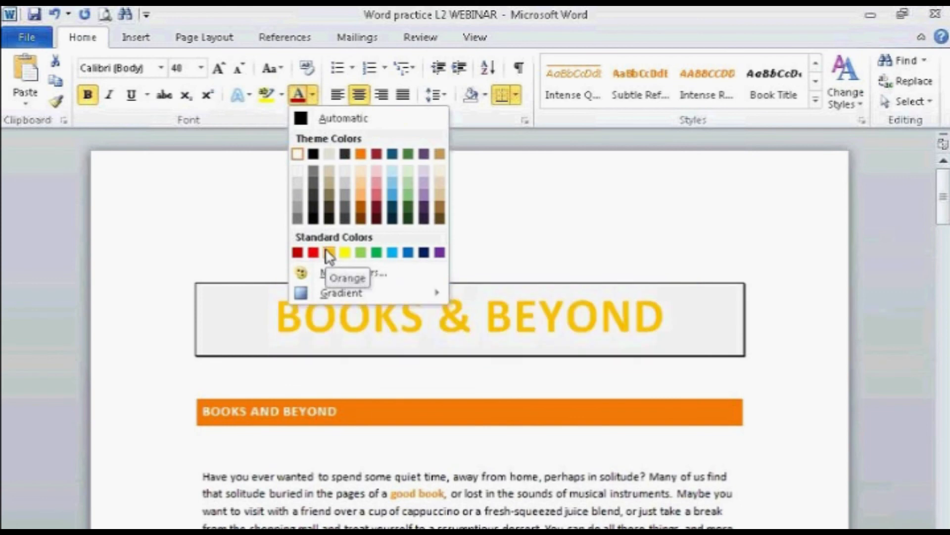
left_click(360, 217)
left_click(507, 237)
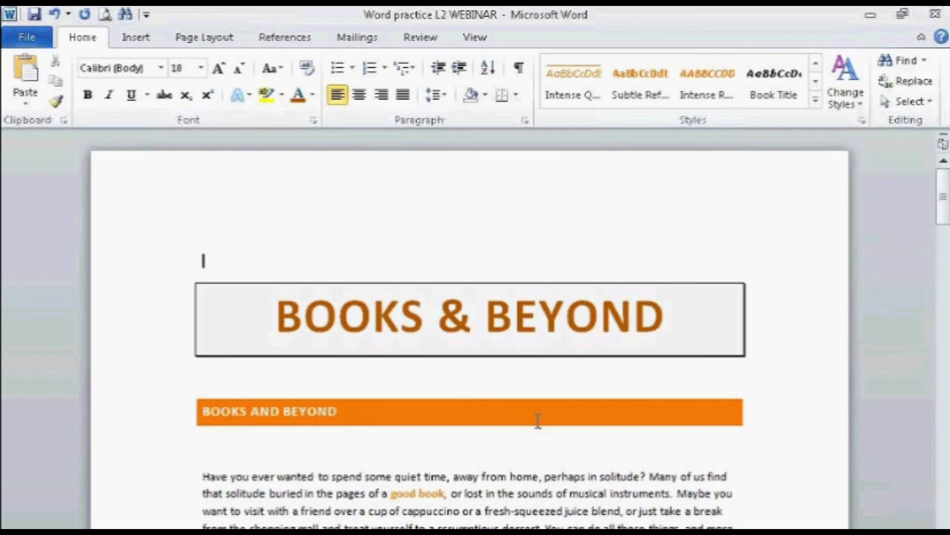
scroll(539, 426, "down", 15)
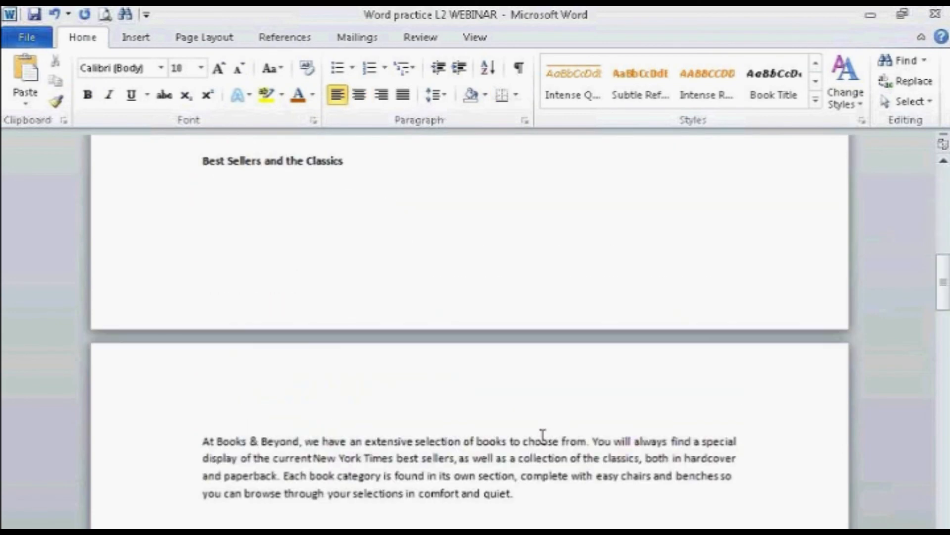
scroll(543, 436, "down", 3)
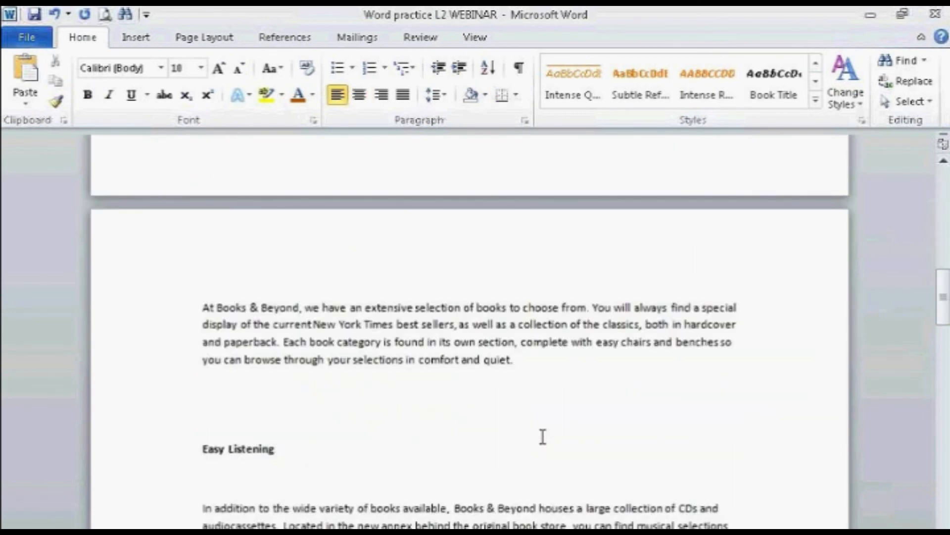
scroll(543, 435, "up", 1)
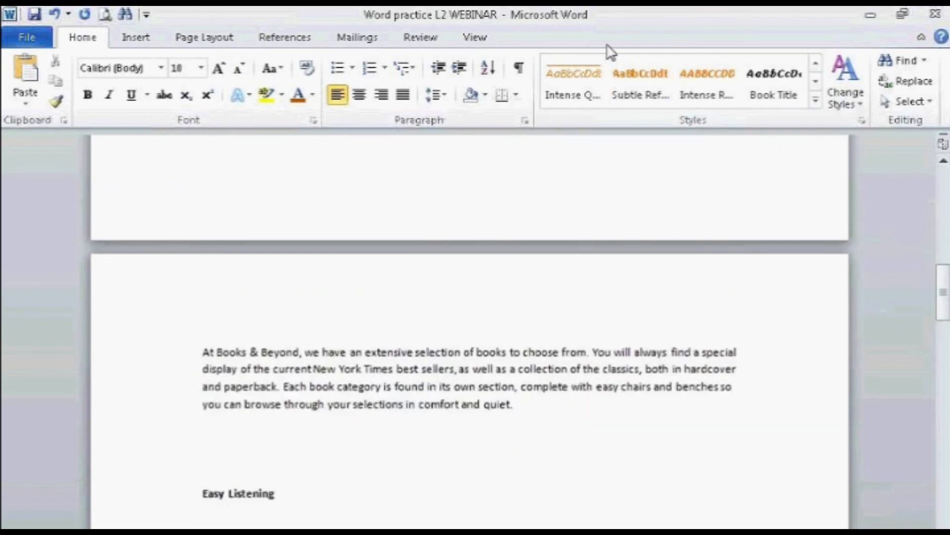
left_click(815, 100)
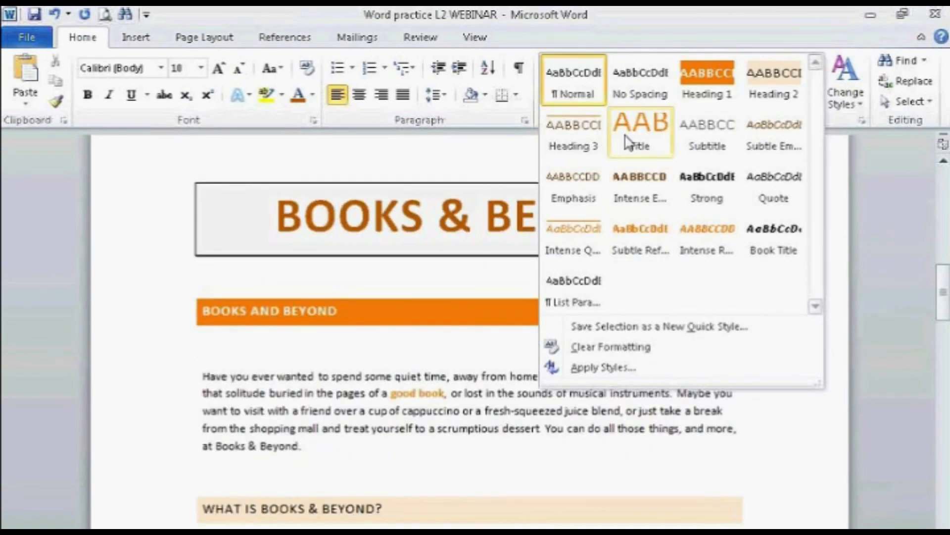
scroll(431, 323, "up", 5)
scroll(433, 323, "up", 12)
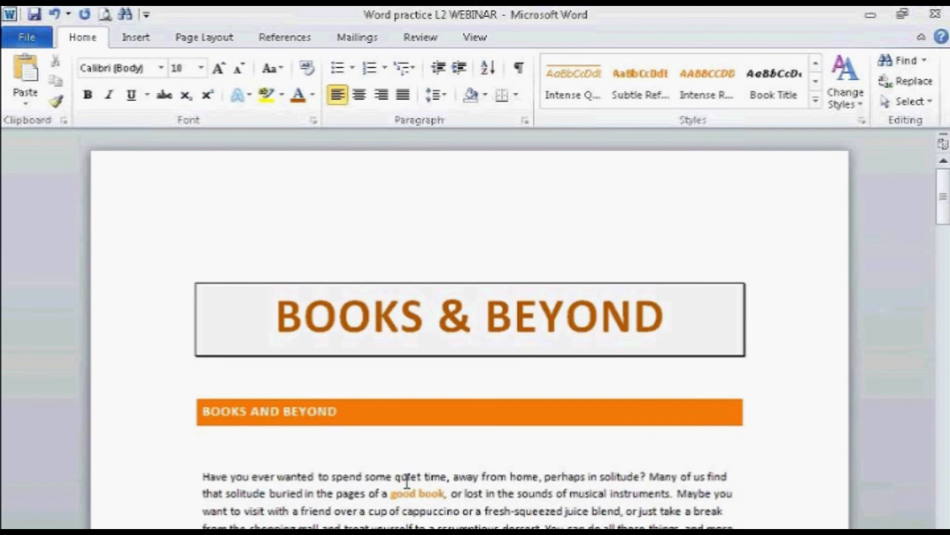
Set the opening paragraph under the Books and Beyond heading to single line spacing with 0 pt before and 0 pt after.
left_click_drag(203, 476, 740, 528)
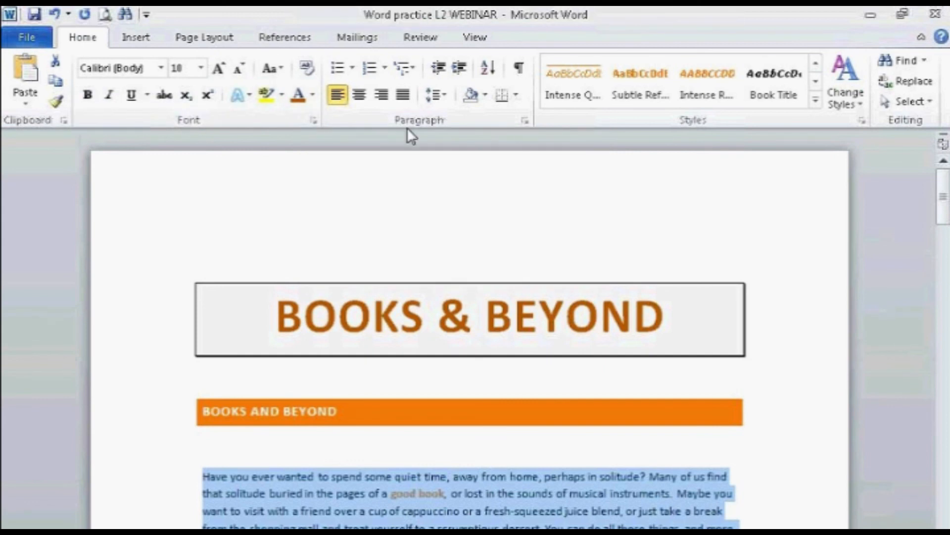
left_click(526, 121)
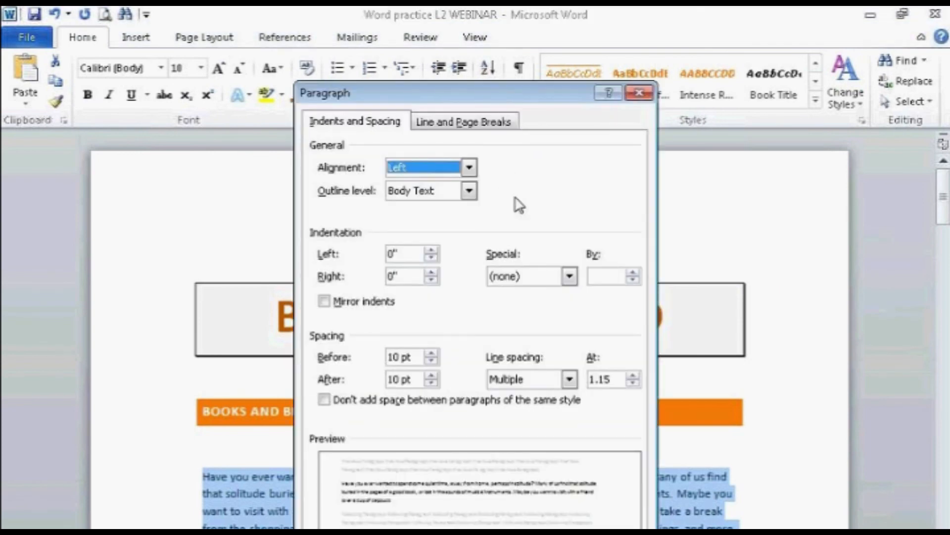
left_click_drag(442, 164, 561, 165)
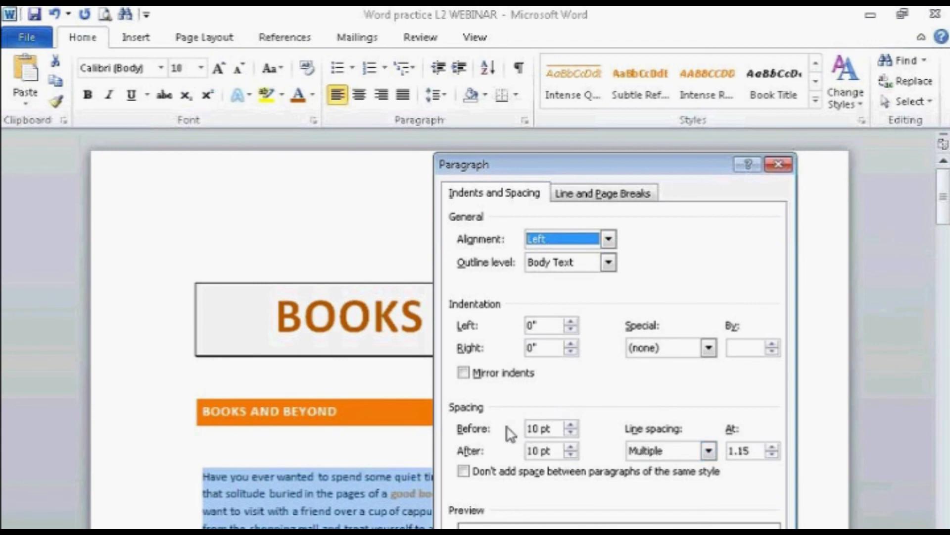
left_click(707, 450)
left_click(648, 465)
double_click(570, 454)
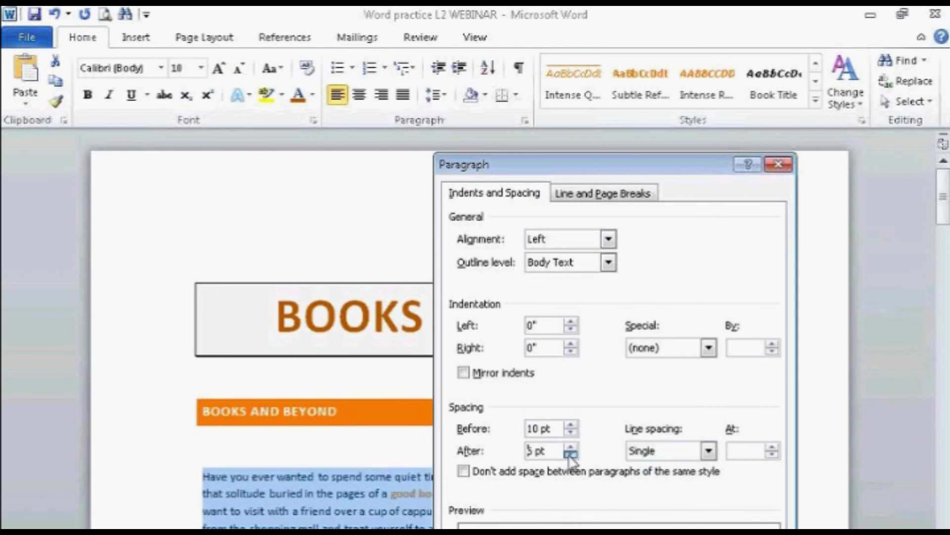
left_click(570, 454)
left_click(571, 447)
left_click(571, 433)
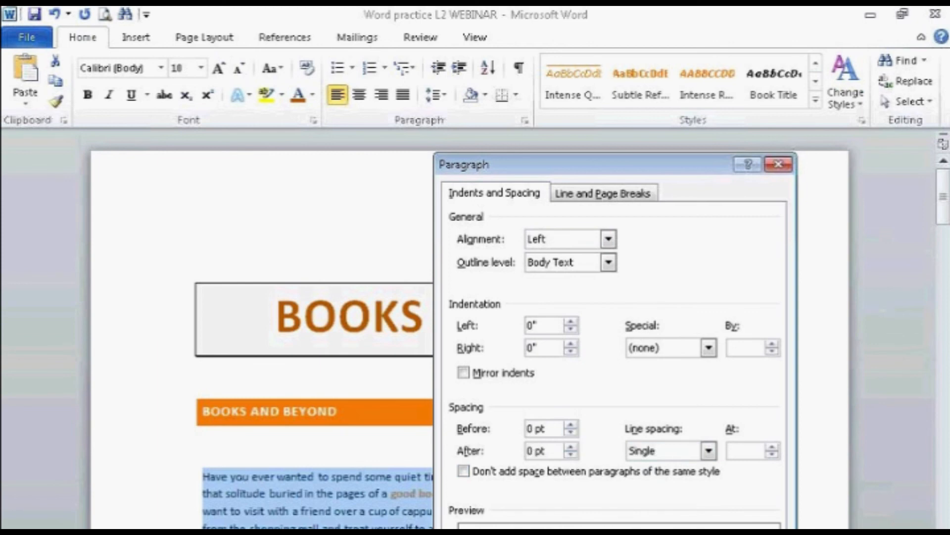
key("Return")
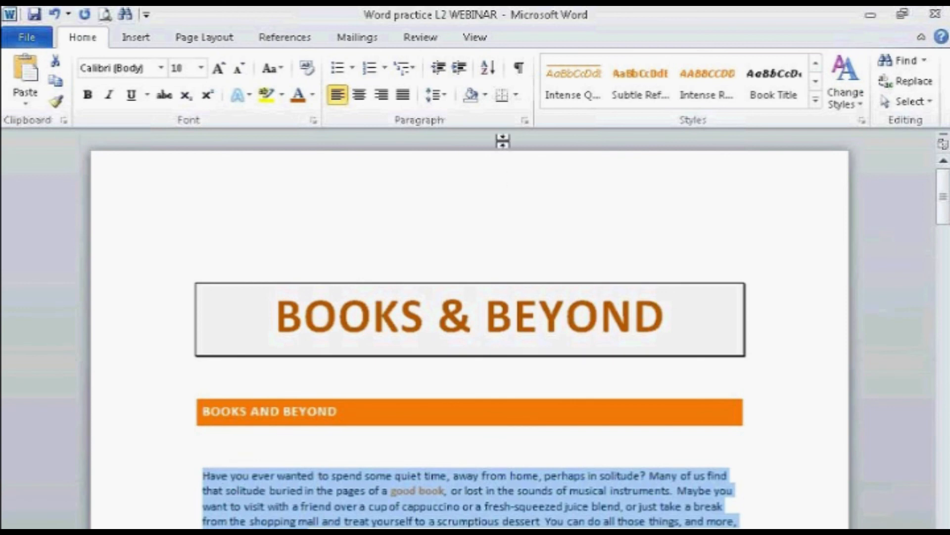
Try a ½ pt box border around the opening paragraph and undo it.
left_click(517, 96)
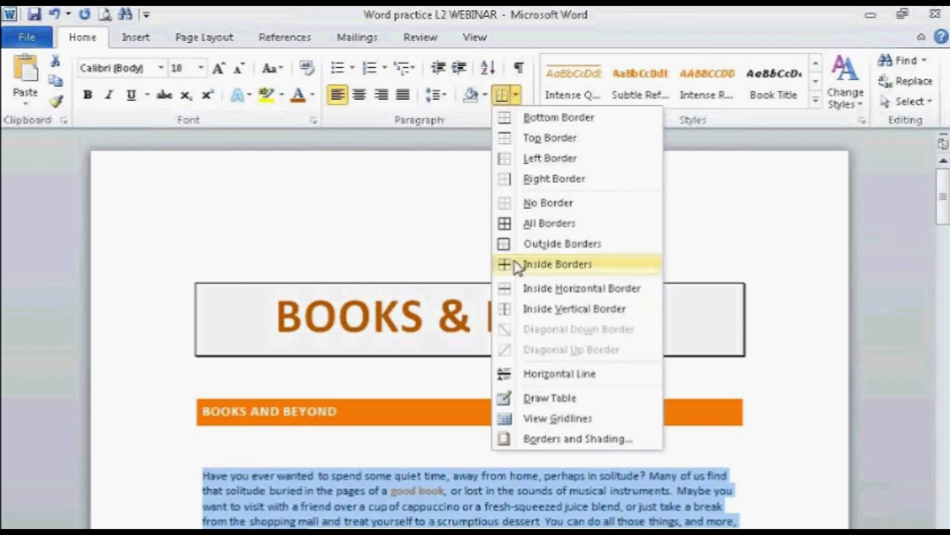
left_click(528, 446)
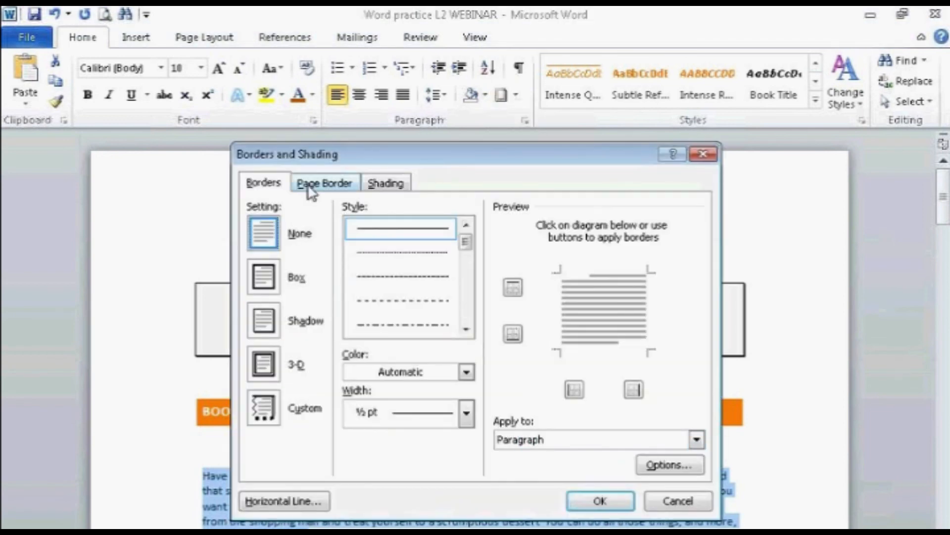
left_click(264, 285)
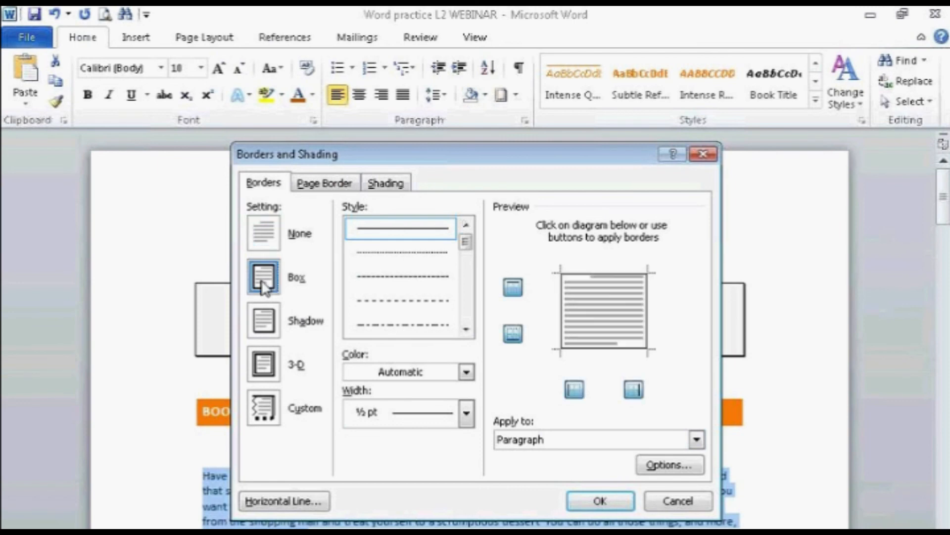
left_click(592, 499)
left_click(500, 523)
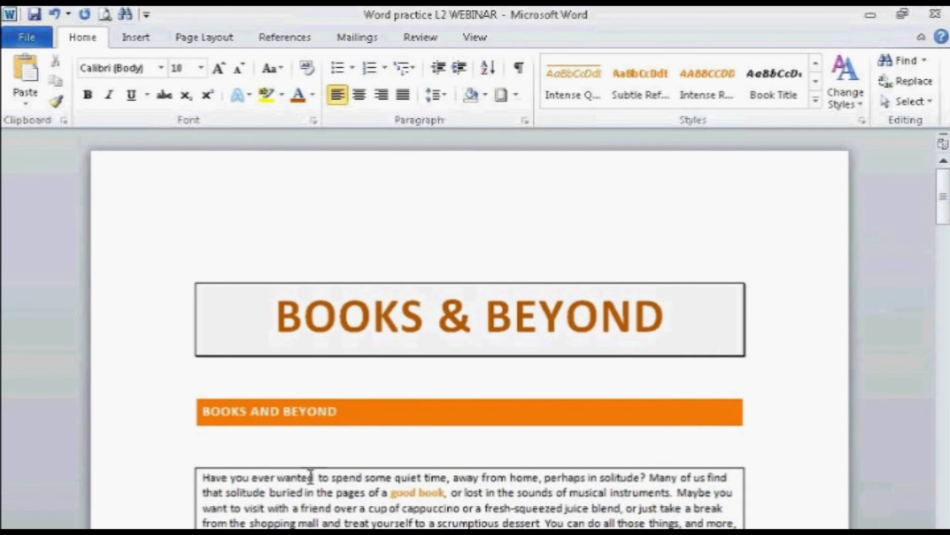
key("ctrl+z")
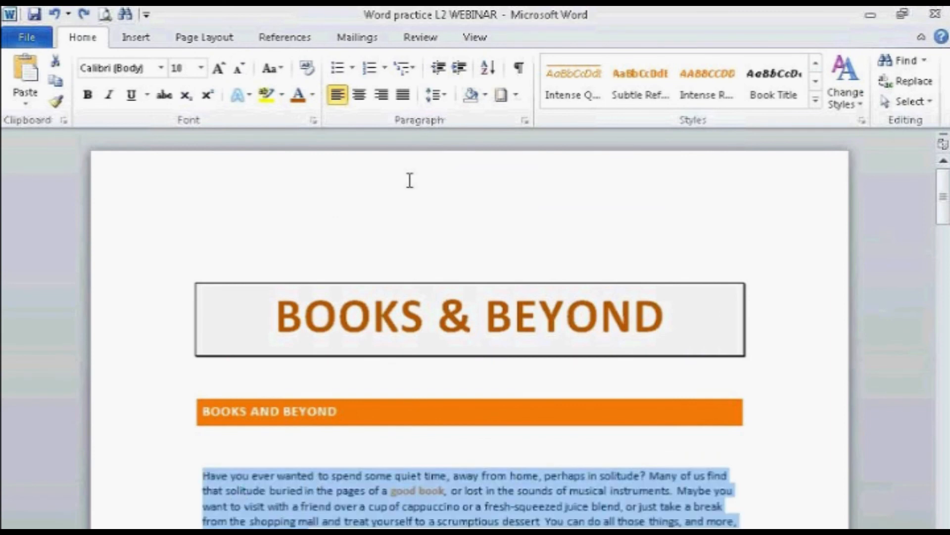
In the opening paragraph's border settings, place lines on only the right and bottom edges and choose the theme's orange as line color.
left_click(516, 94)
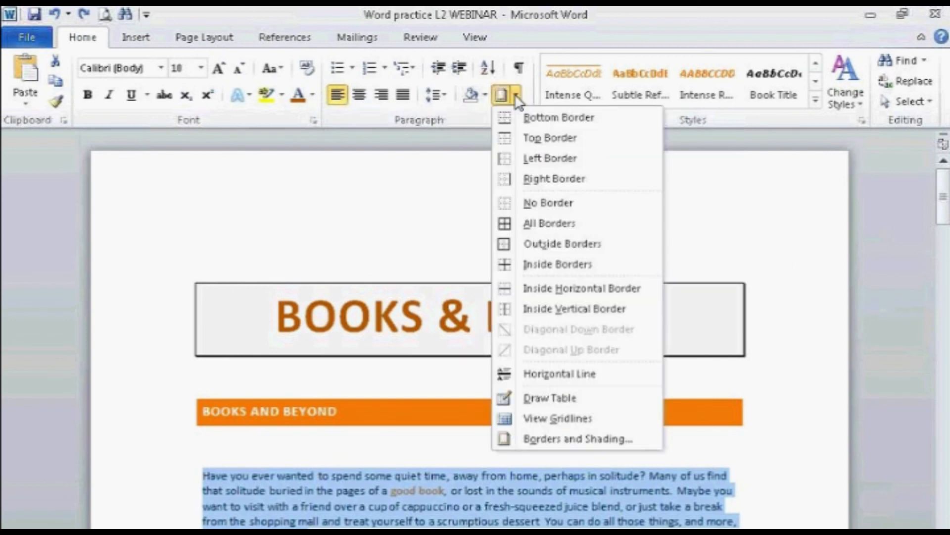
left_click(526, 438)
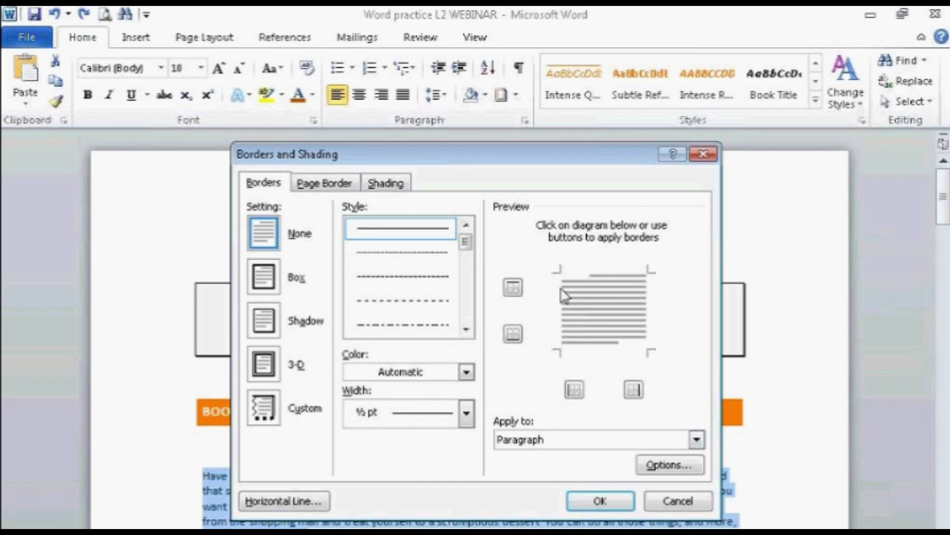
left_click(650, 298)
left_click(632, 353)
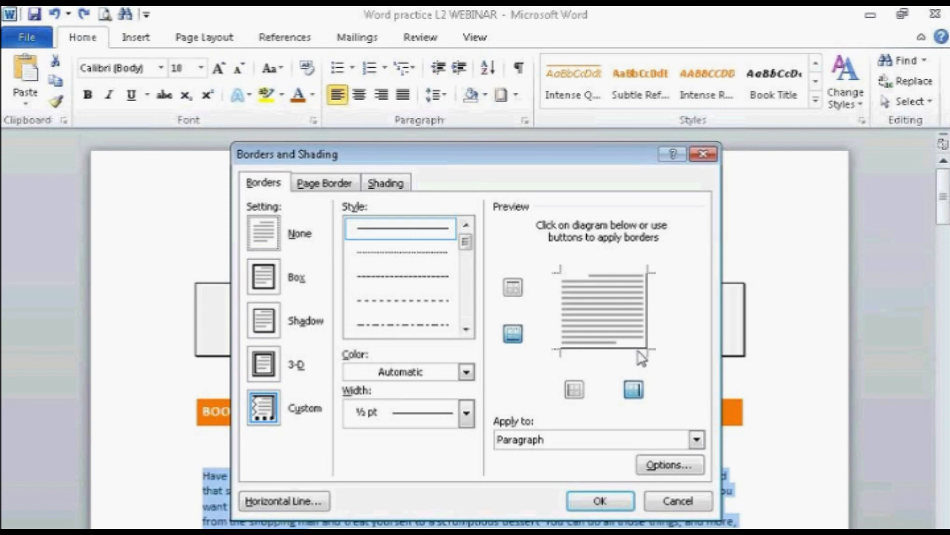
left_click(466, 373)
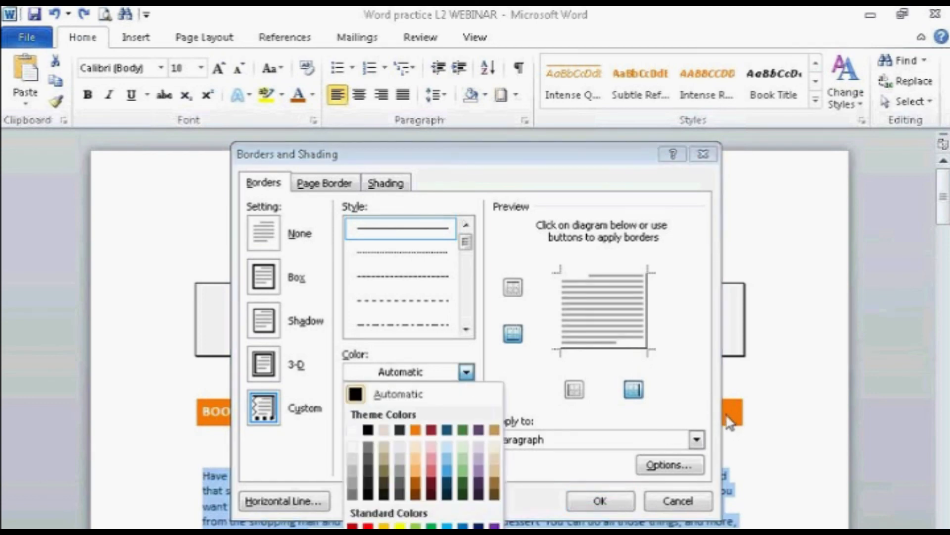
left_click(418, 430)
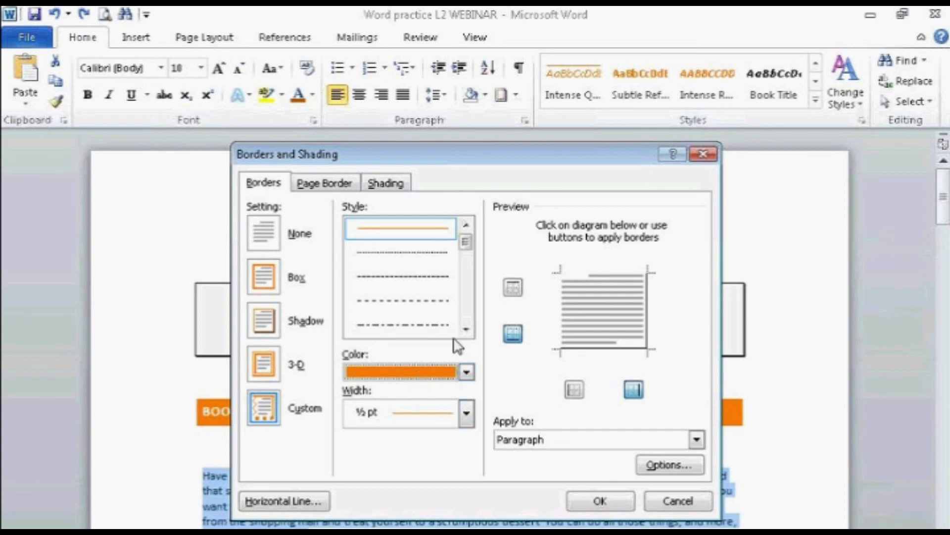
Apply the double line style in the theme's orange to the right and bottom borders of the opening paragraph.
left_click(466, 328)
left_click(465, 329)
left_click(424, 304)
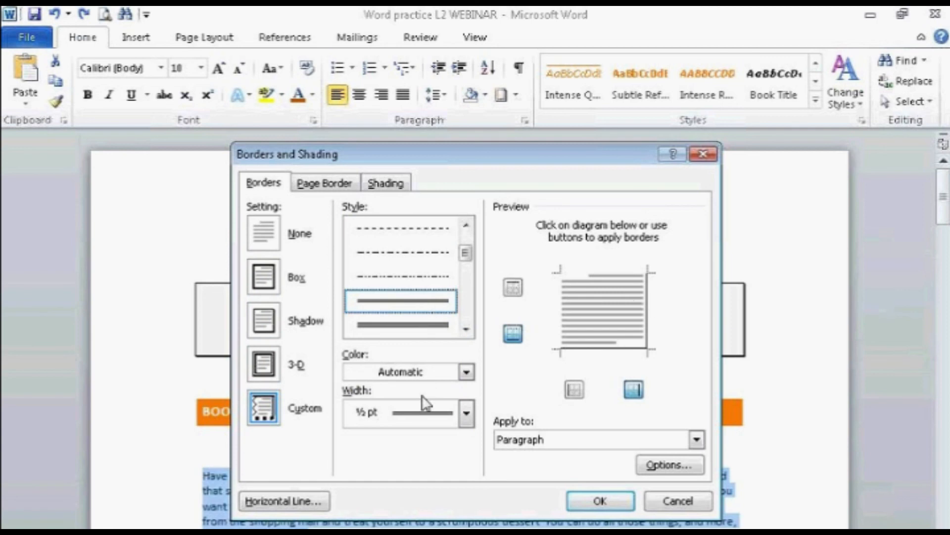
left_click(466, 372)
left_click(416, 429)
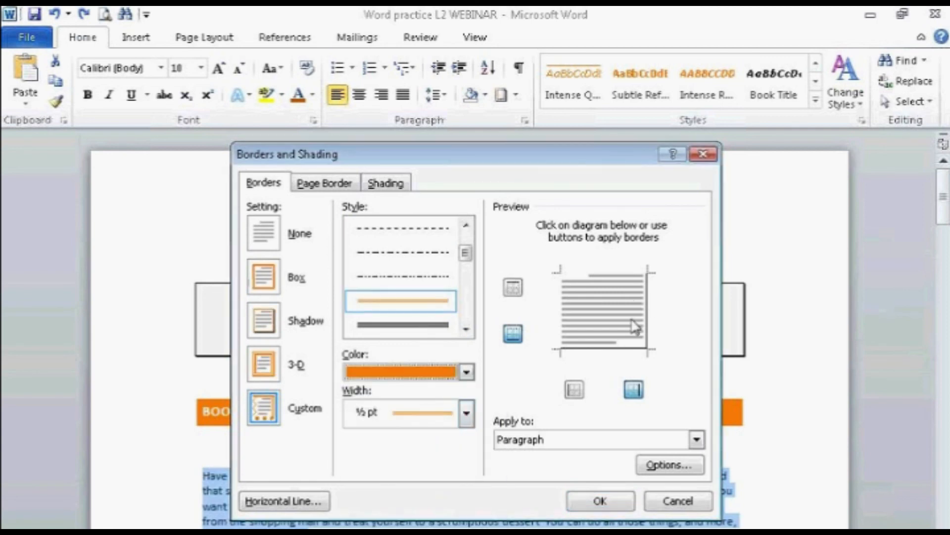
left_click(647, 312)
left_click(619, 349)
left_click(600, 500)
left_click(740, 490)
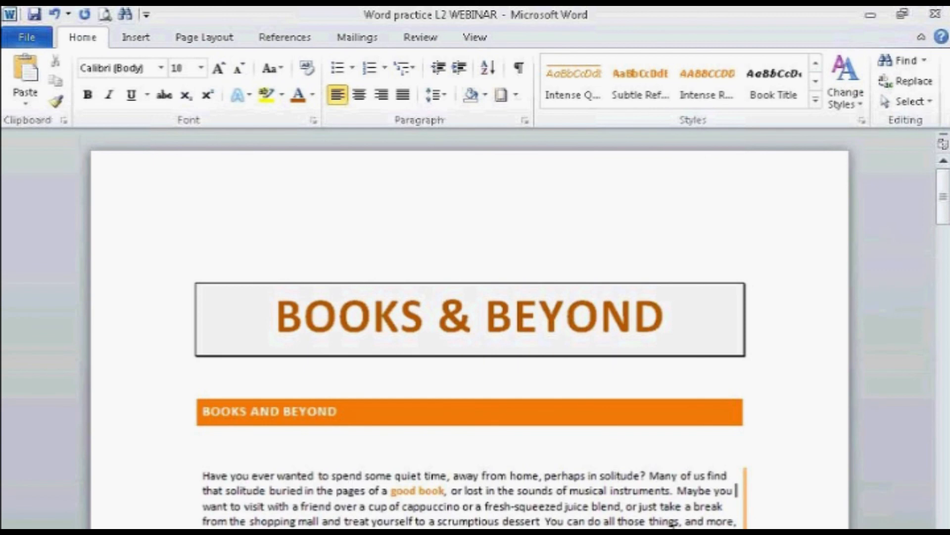
Add a Dropped drop cap to the opening paragraph that begins with "Have you ever wanted".
scroll(347, 483, "down", 3)
scroll(346, 482, "up", 3)
left_click_drag(204, 476, 738, 530)
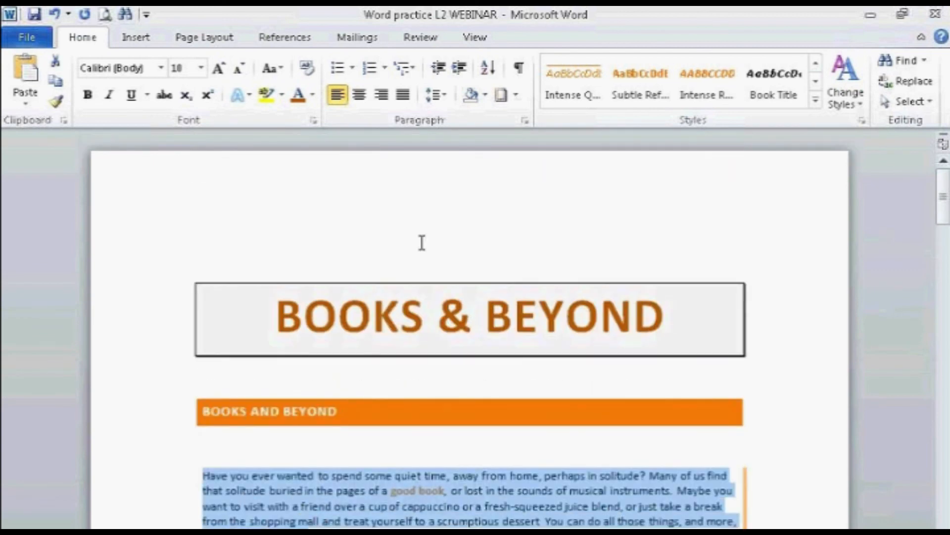
left_click(140, 38)
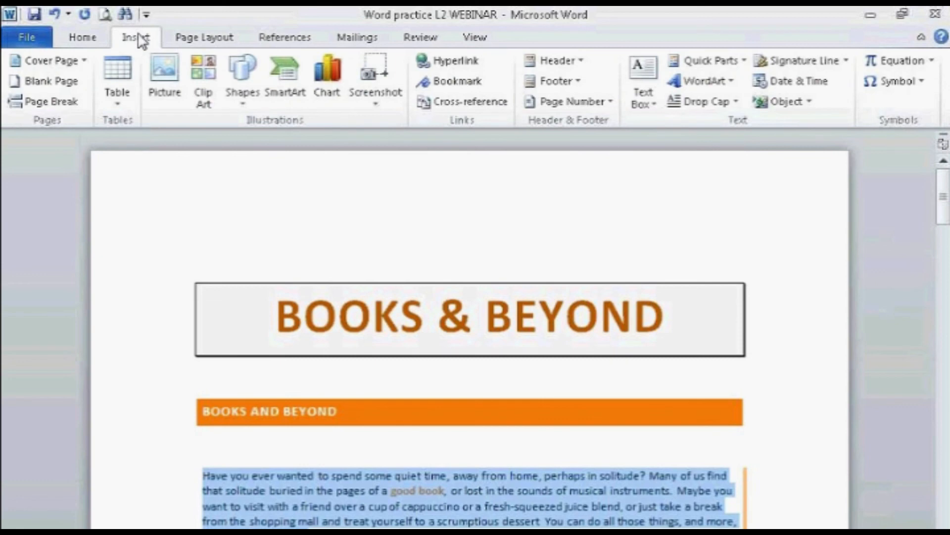
left_click(674, 102)
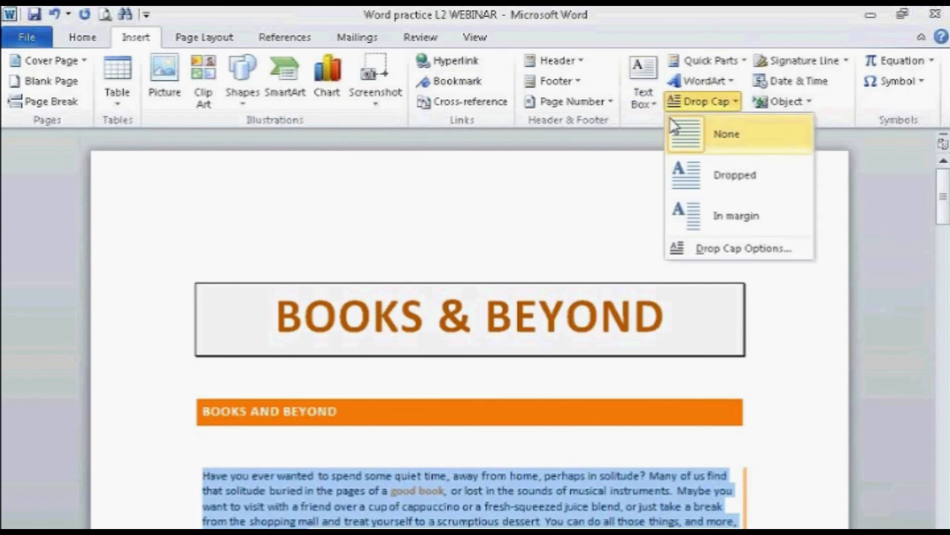
left_click(702, 180)
left_click(327, 506)
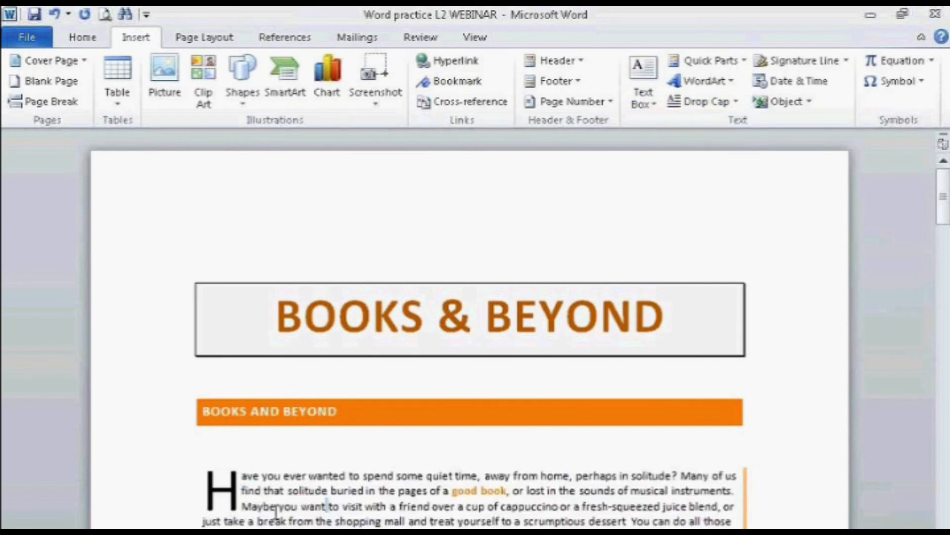
scroll(367, 515, "down", 1)
left_click(369, 515)
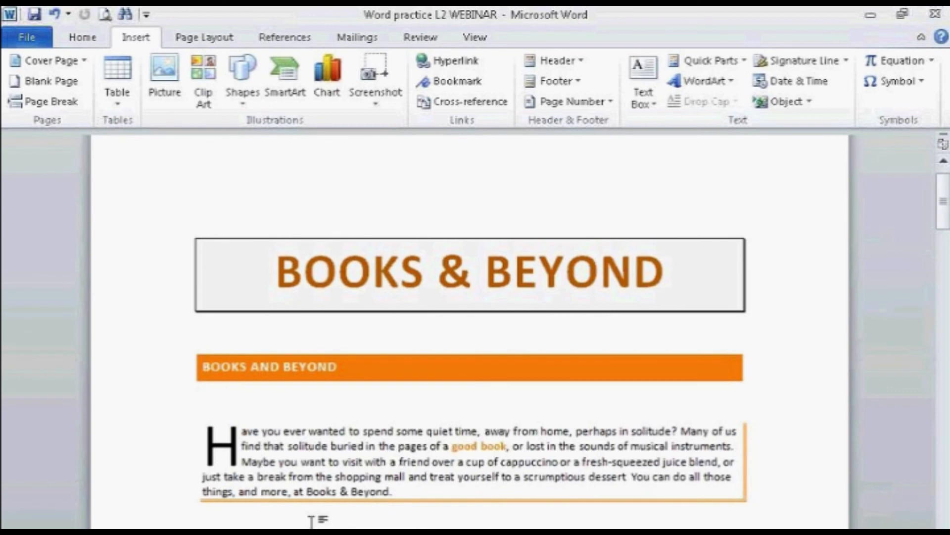
Split the paragraph under New Sound Lounge! into three separate paragraphs, one for each sentence.
scroll(312, 517, "down", 12)
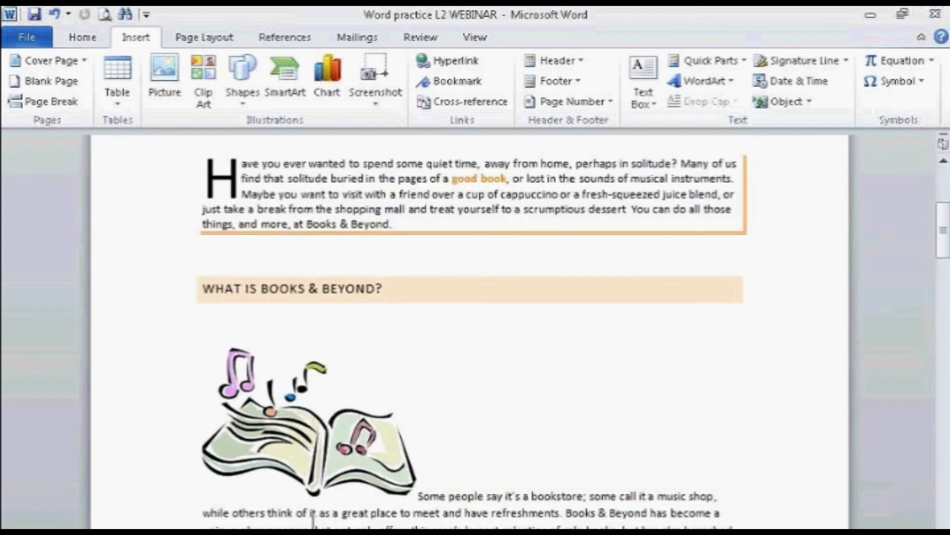
scroll(313, 520, "down", 10)
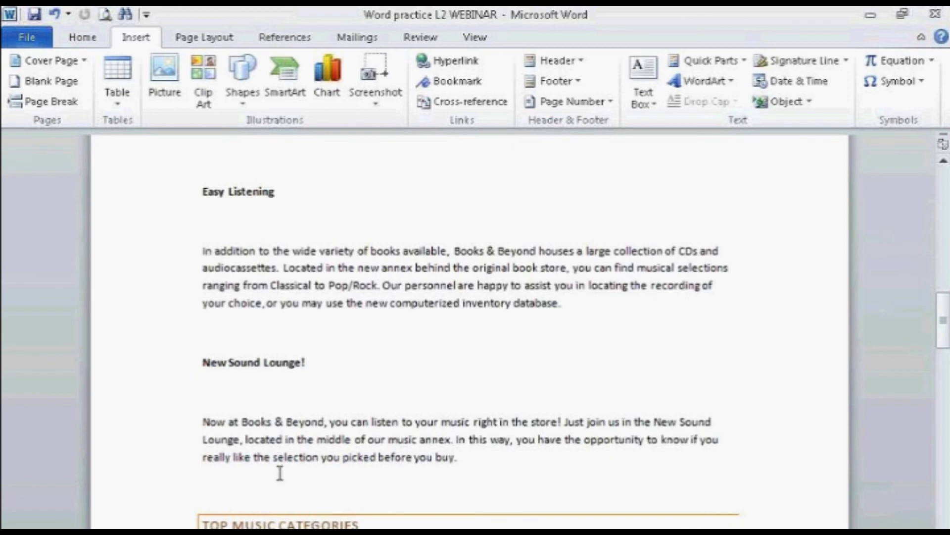
left_click(203, 422)
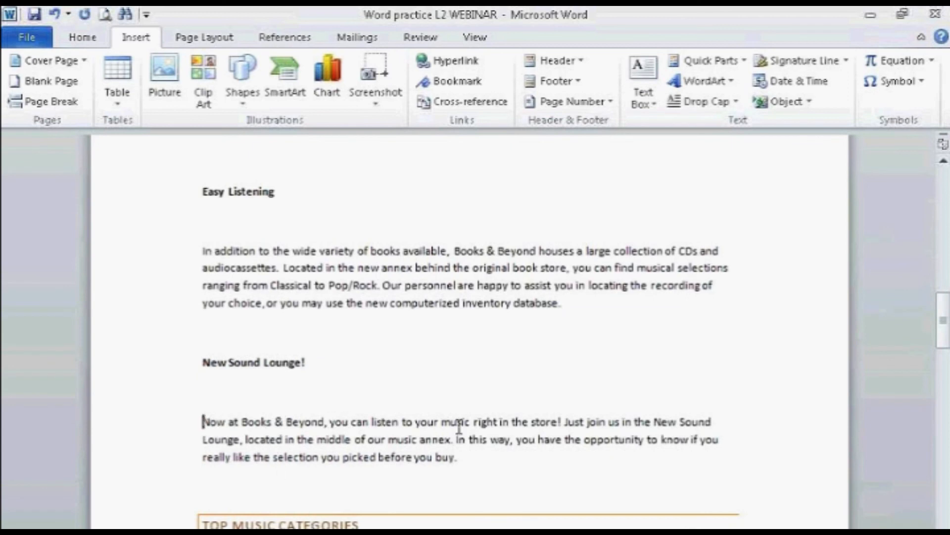
left_click(566, 422)
key("Return")
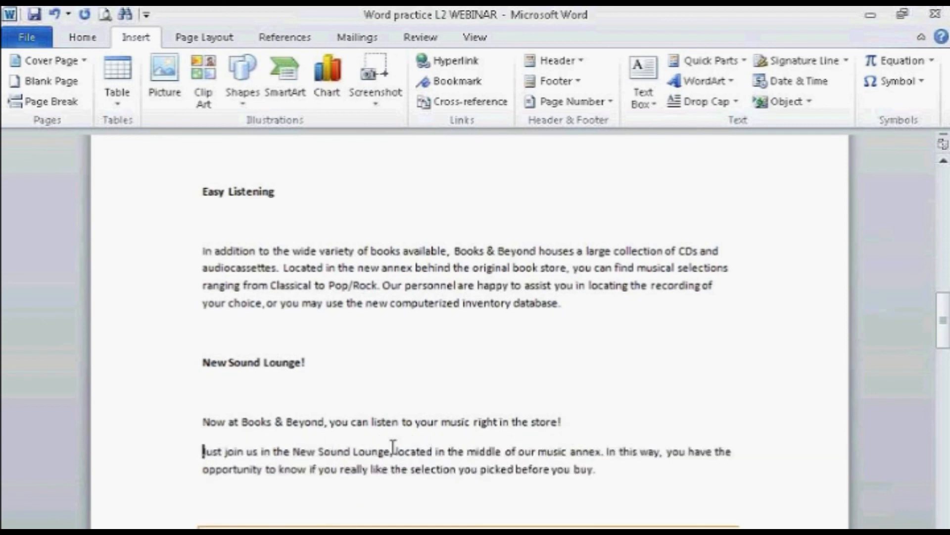
left_click(605, 452)
key("Return")
Turn the three one-sentence paragraphs under New Sound Lounge! into a numbered list.
left_click_drag(202, 424, 393, 490)
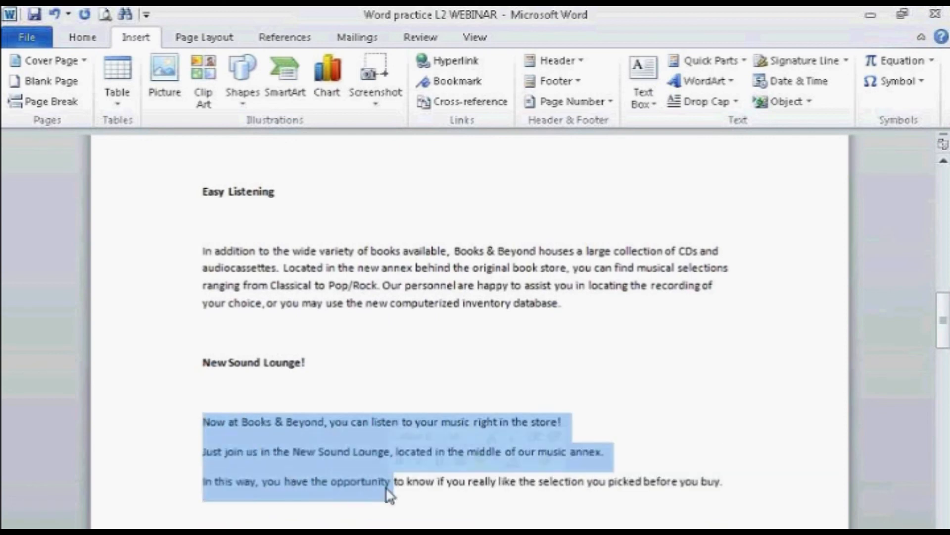
left_click(83, 38)
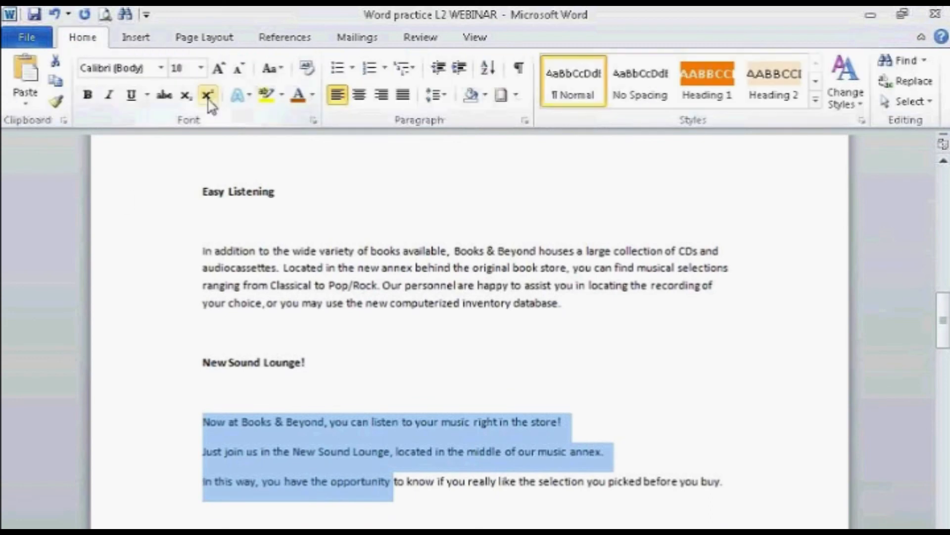
left_click(370, 69)
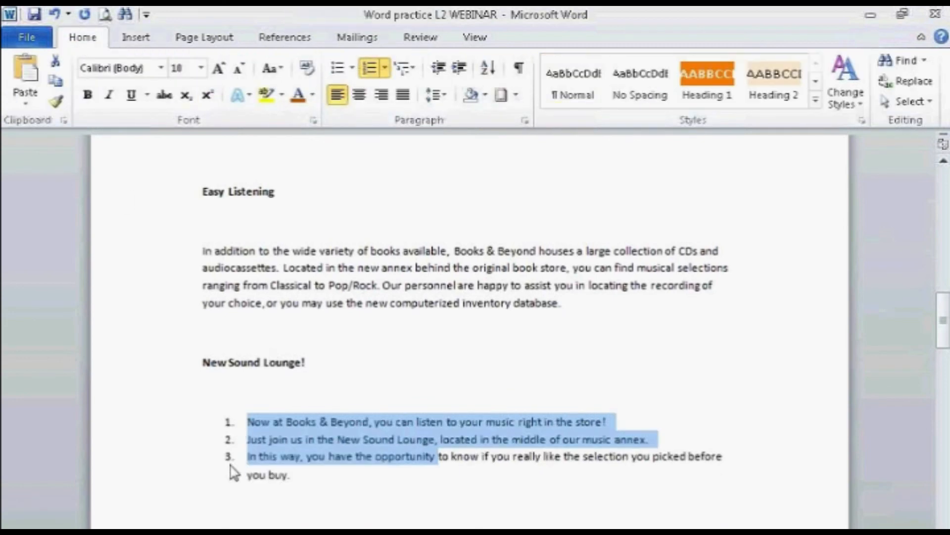
Switch the New Sound Lounge! list to checkmark bullets and reopen the bullet choices.
left_click(355, 67)
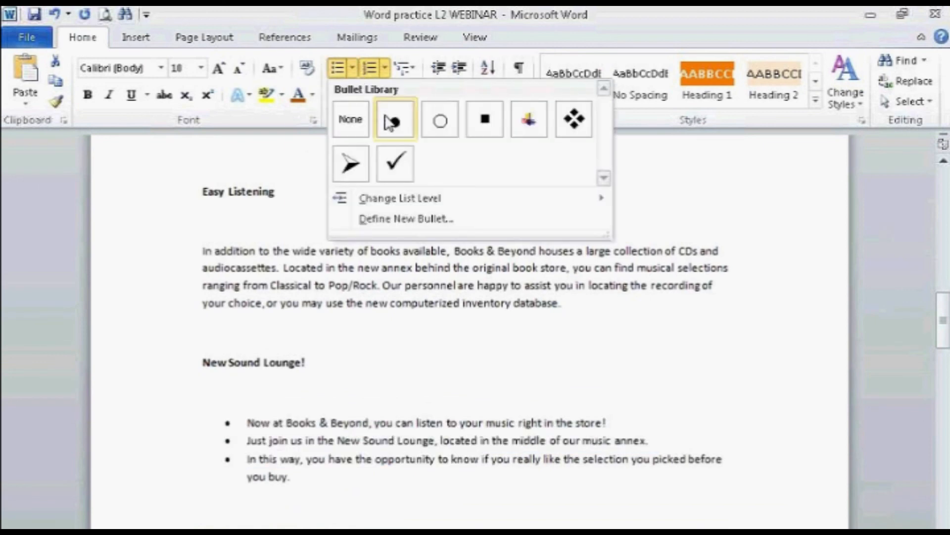
left_click(394, 162)
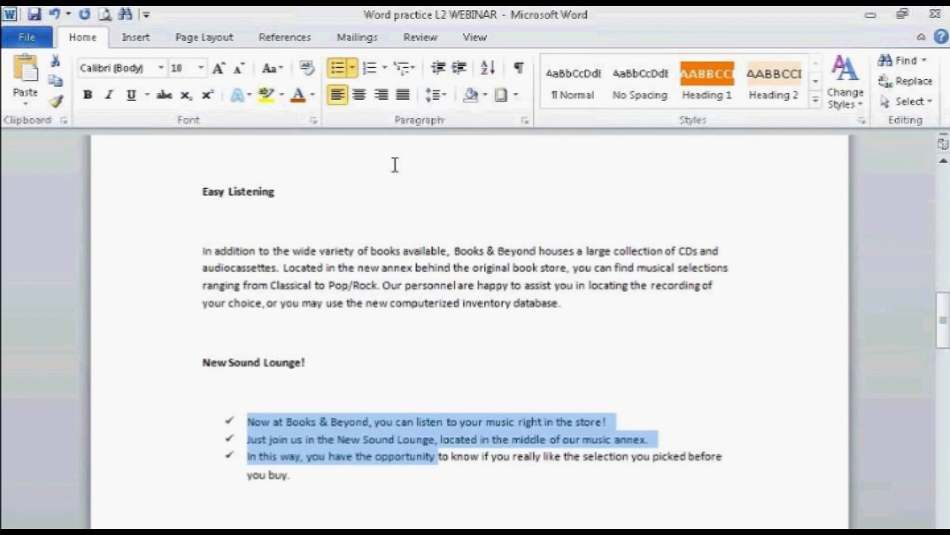
left_click(352, 68)
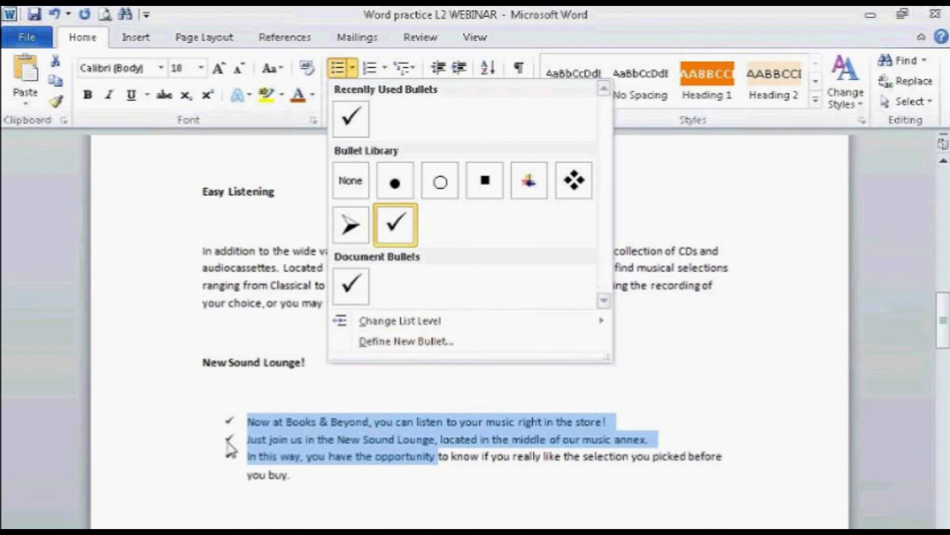
Change the New Sound Lounge! list to lowercase Roman numeral numbering (i., ii., iii.) and deselect the text.
left_click(386, 68)
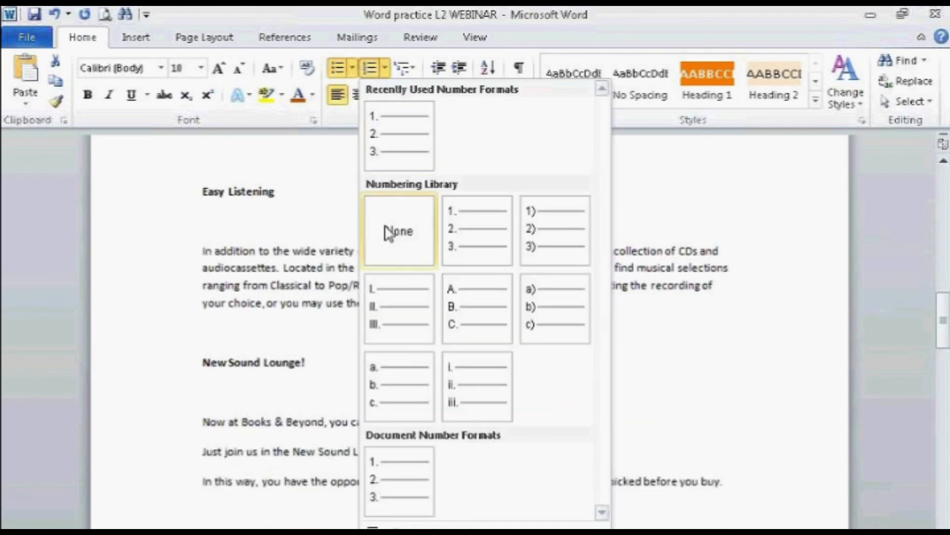
left_click(458, 399)
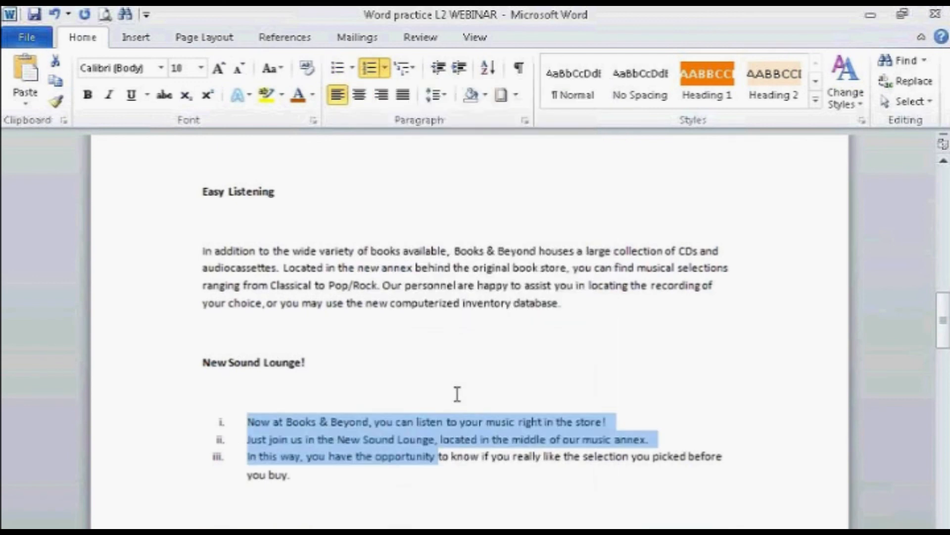
left_click(299, 421)
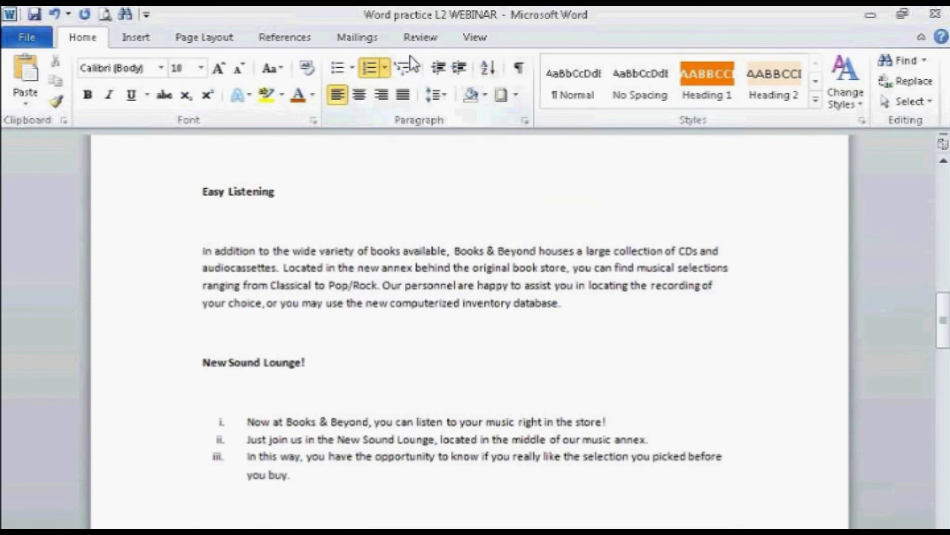
scroll(378, 356, "up", 3)
scroll(374, 384, "down", 3)
scroll(375, 384, "up", 20)
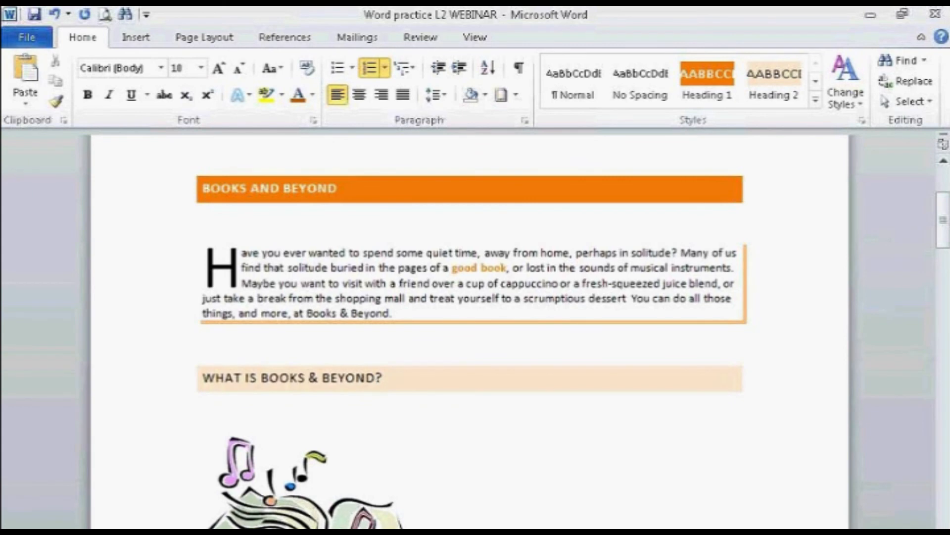
Switch to the PowerPoint webinar presentation and review the "Customizing documents – Word 2013" topics from the template item through Format with the Mini-Toolbar.
key("alt+Tab")
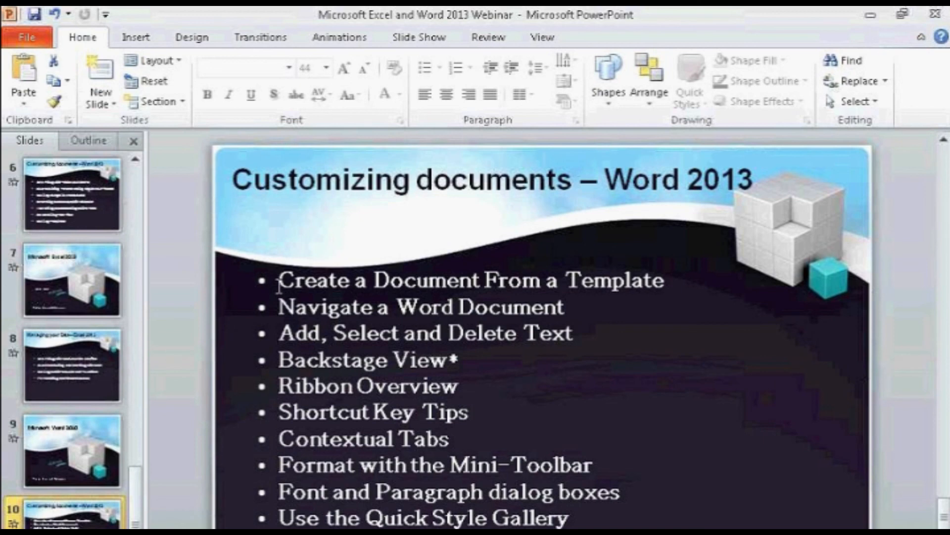
left_click_drag(279, 277, 640, 272)
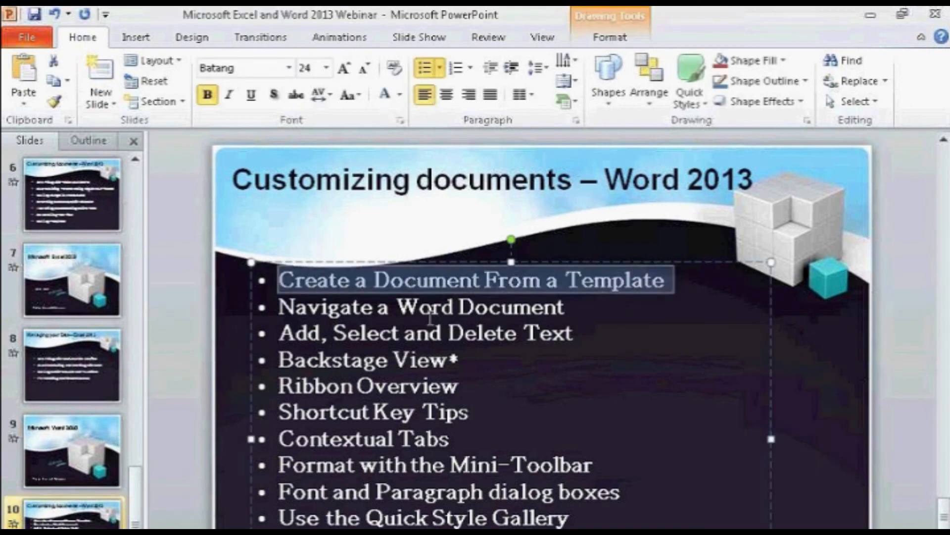
left_click_drag(280, 308, 556, 307)
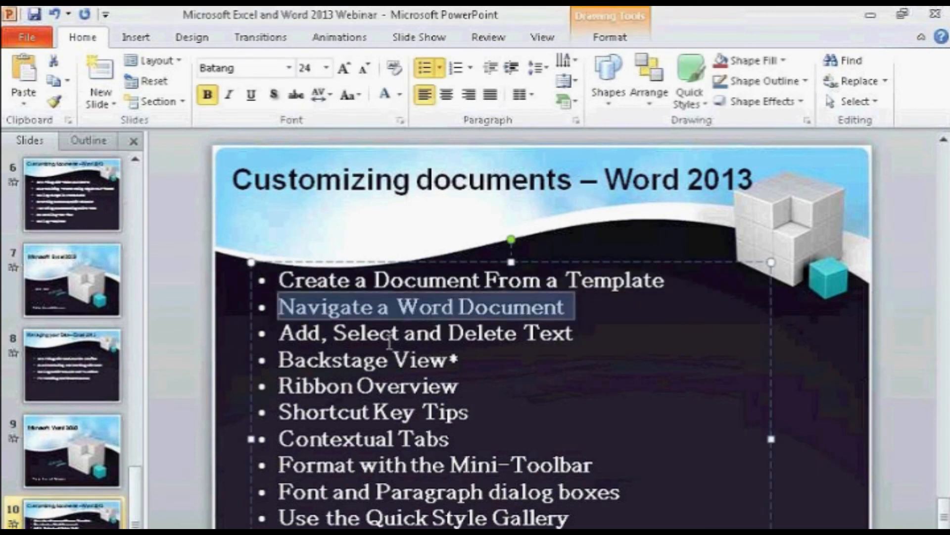
left_click(375, 330)
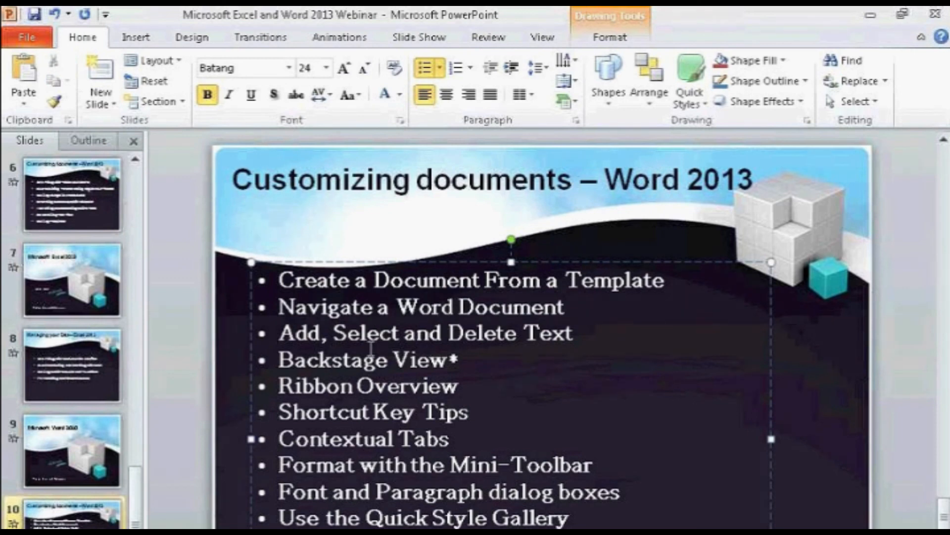
left_click_drag(278, 387, 463, 388)
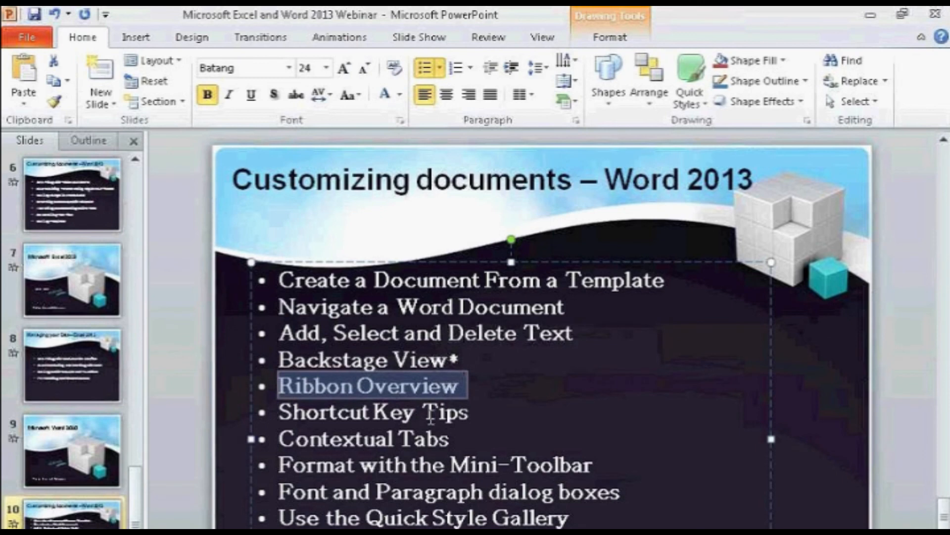
double_click(406, 440)
left_click_drag(407, 442, 559, 473)
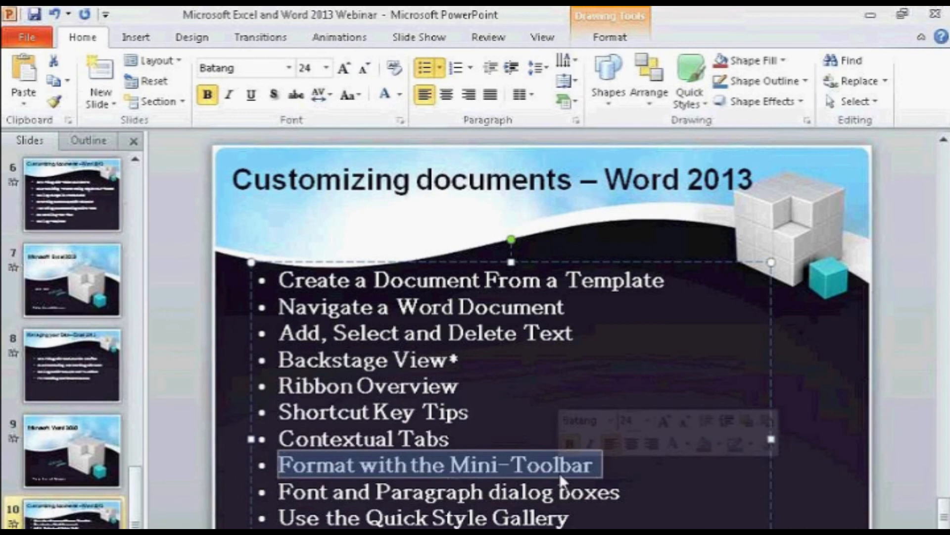